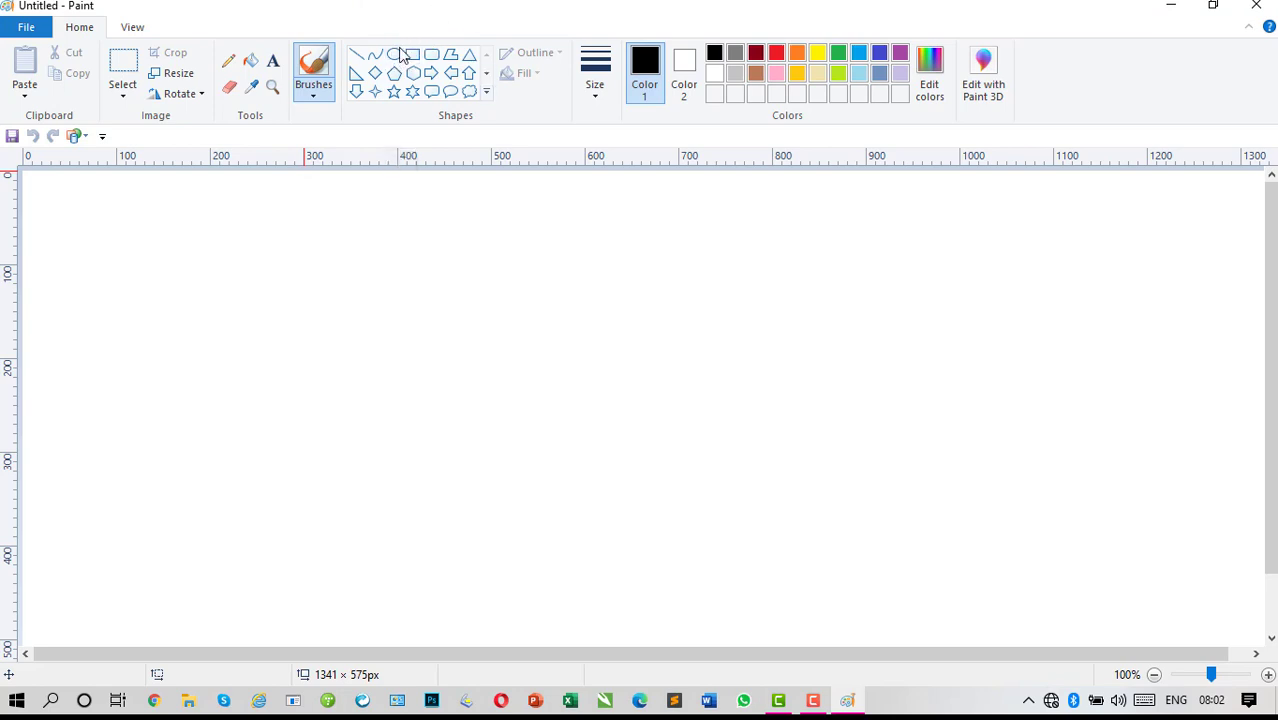
Step: Draw a large ellipse outline for the face near the canvas centre, shift it up and left, and widen it to about 352 × 312 px
{"action": "left_click", "coordinate": [396, 55]}
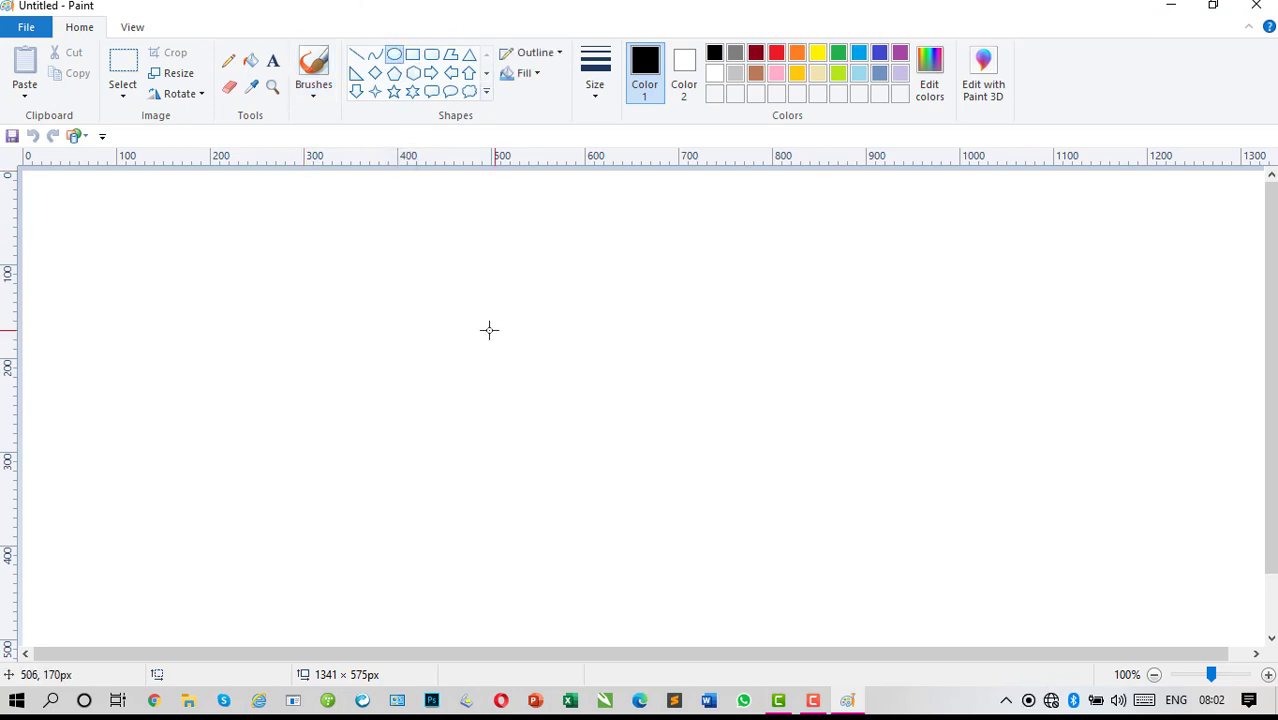
{"action": "left_click_drag", "start_coordinate": [453, 276], "coordinate": [488, 314]}
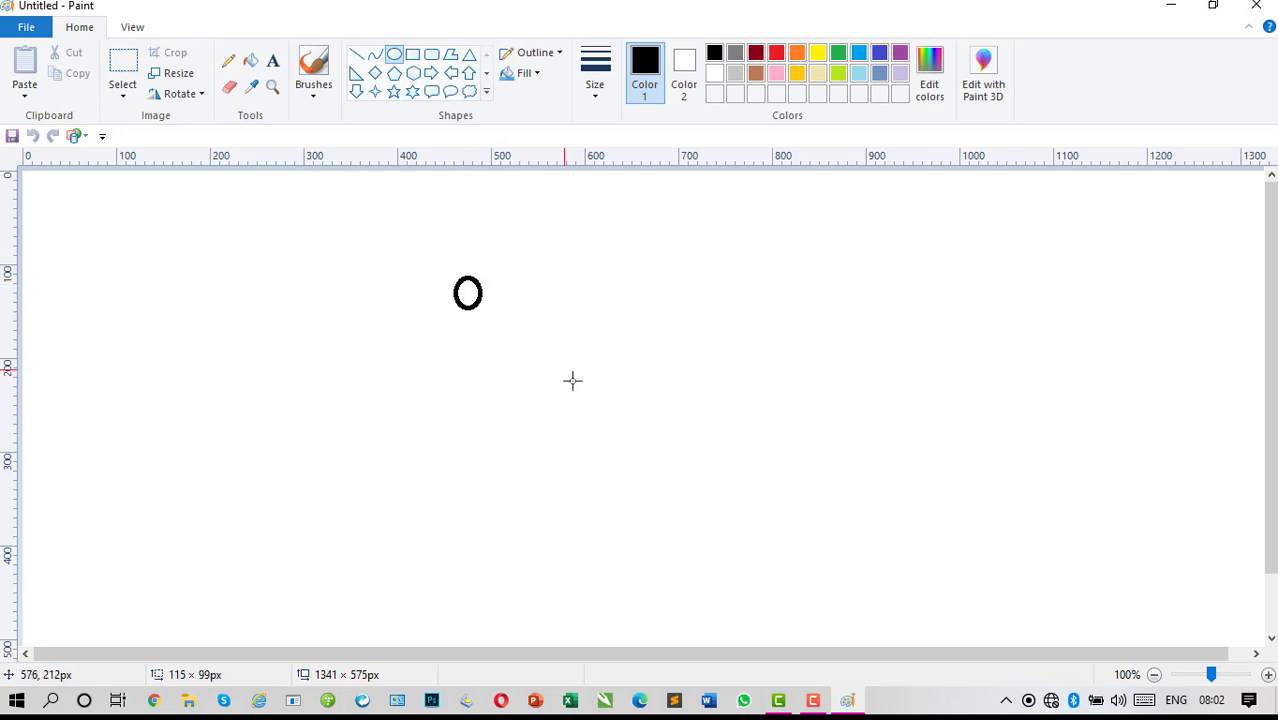
{"action": "left_click_drag", "start_coordinate": [572, 380], "coordinate": [726, 569]}
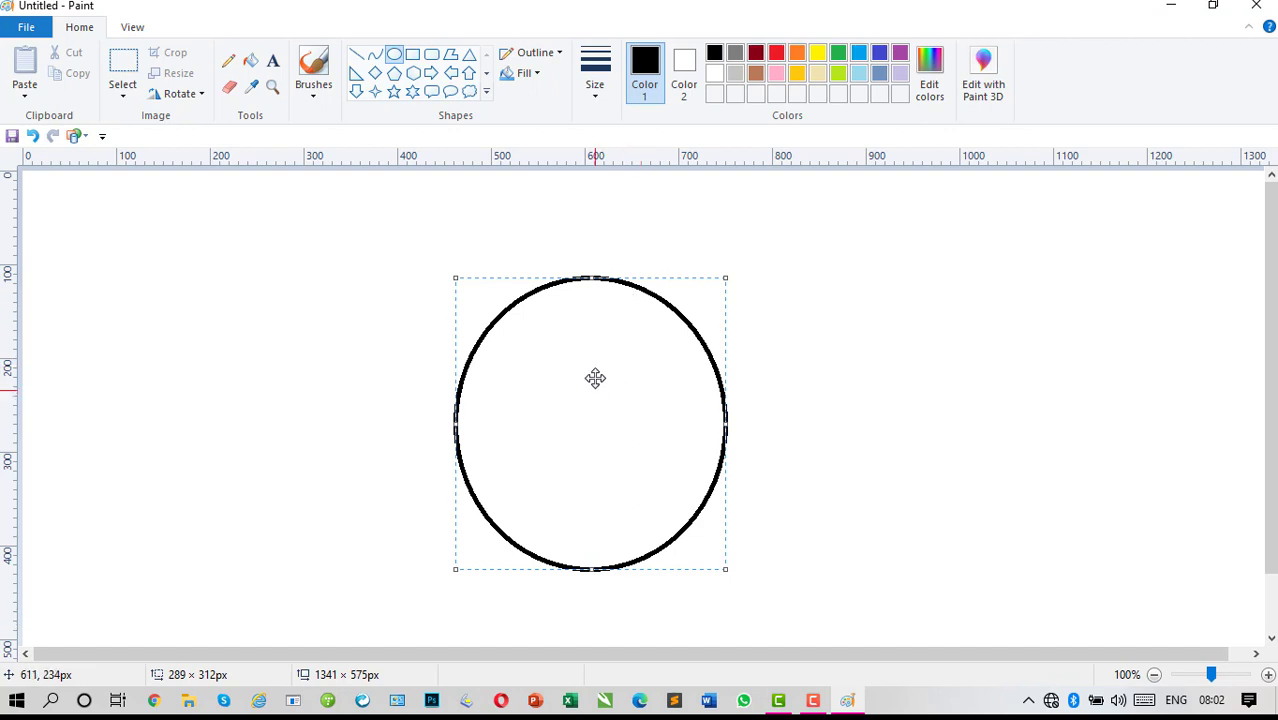
{"action": "left_click_drag", "start_coordinate": [595, 378], "coordinate": [539, 339]}
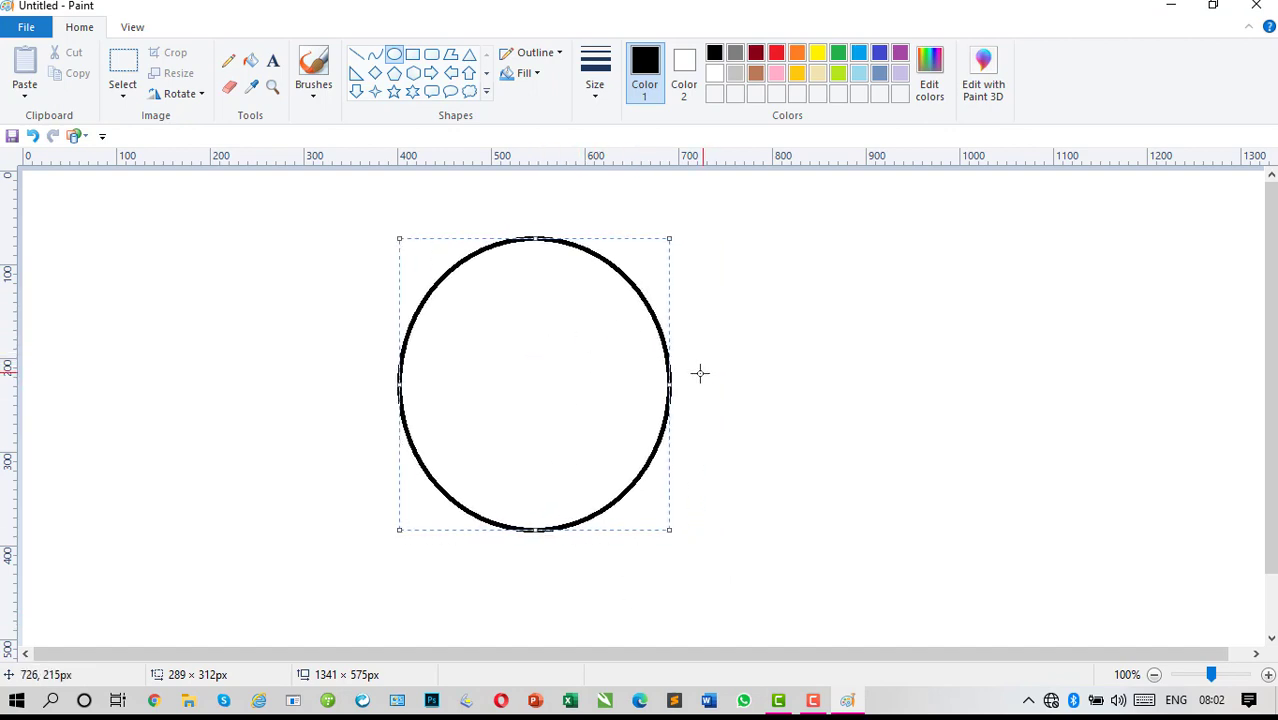
{"action": "left_click_drag", "start_coordinate": [670, 388], "coordinate": [728, 390]}
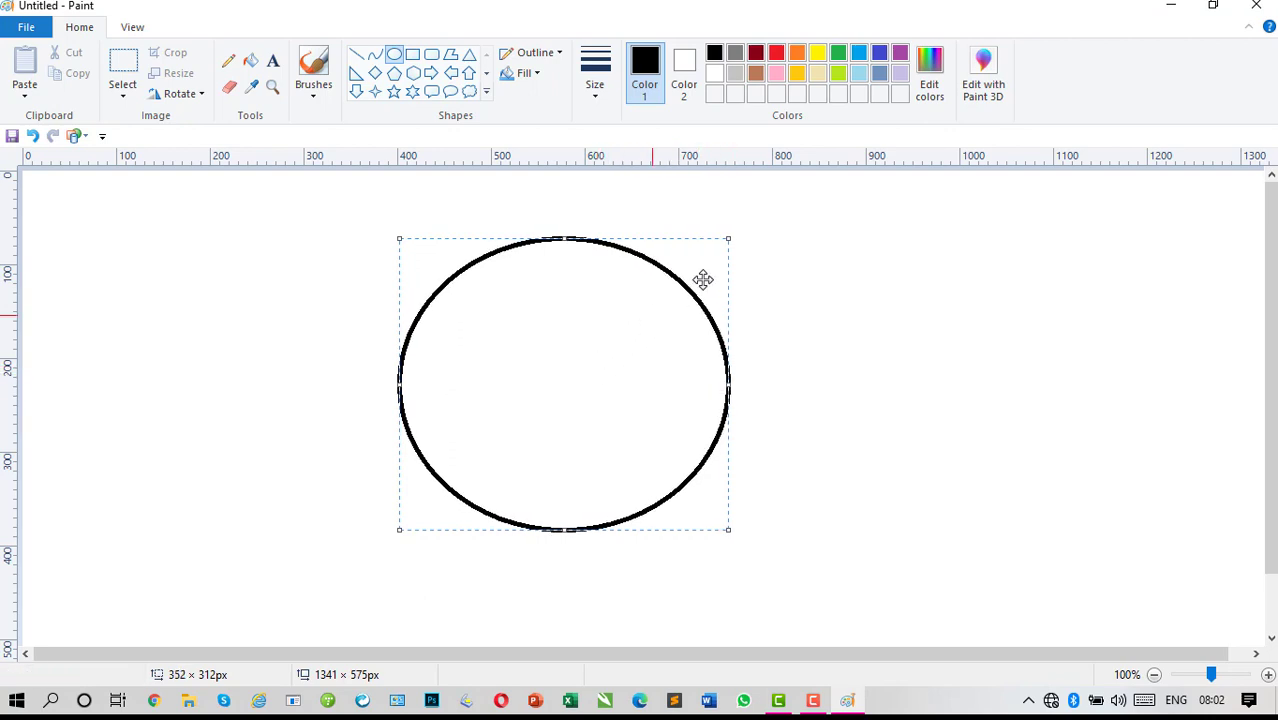
{"action": "left_click", "coordinate": [923, 319]}
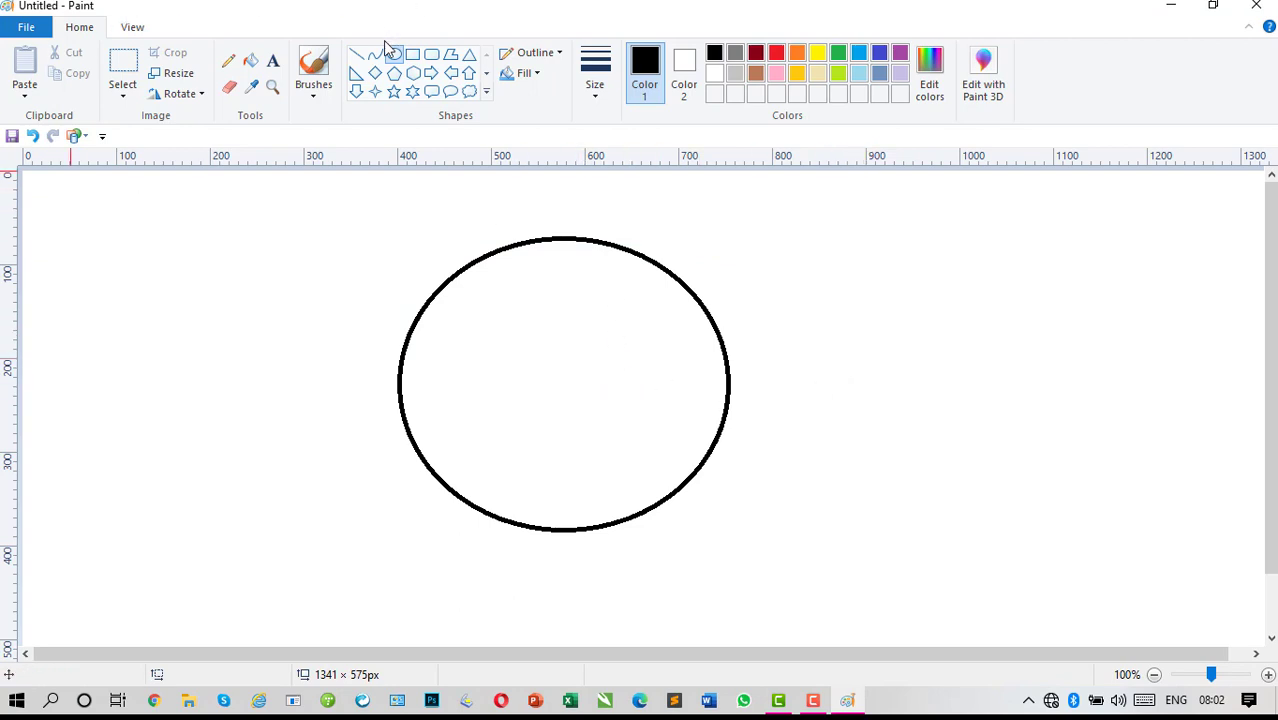
Step: Try a near-vertical line about 239 px tall across the face's left side, testing undo and redo on it
{"action": "left_click", "coordinate": [356, 54]}
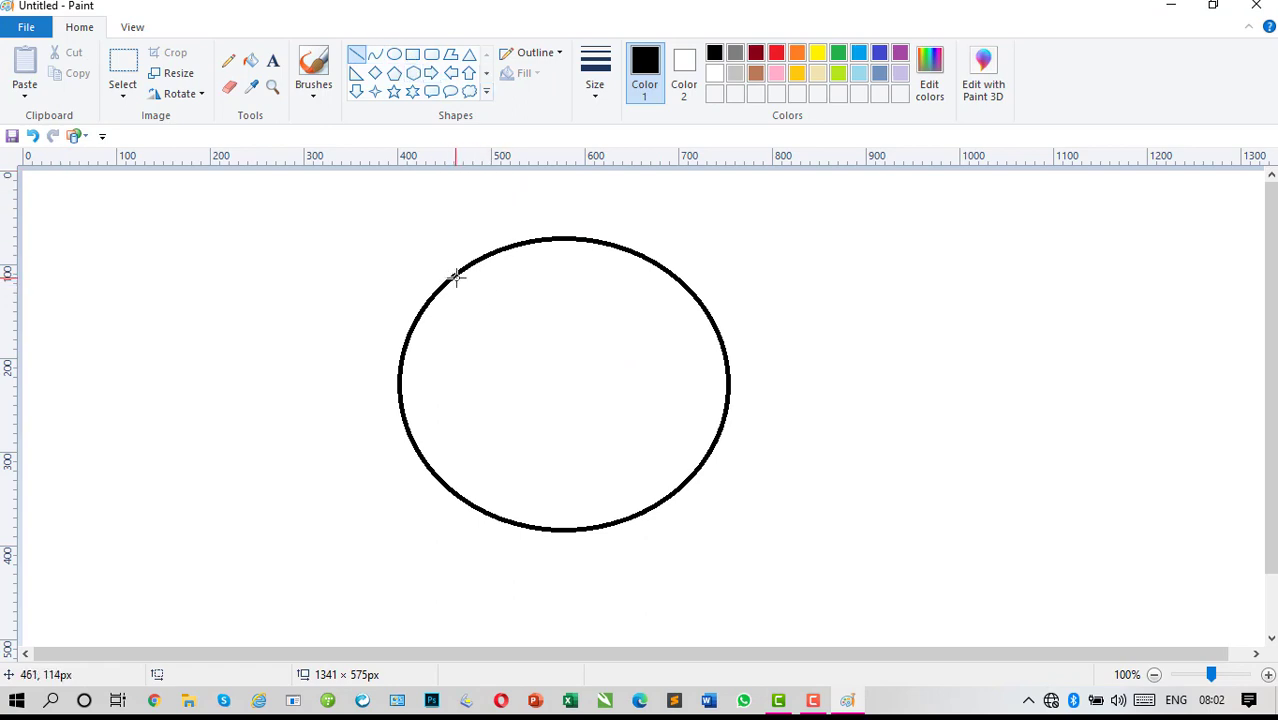
{"action": "left_click_drag", "start_coordinate": [455, 276], "coordinate": [467, 498]}
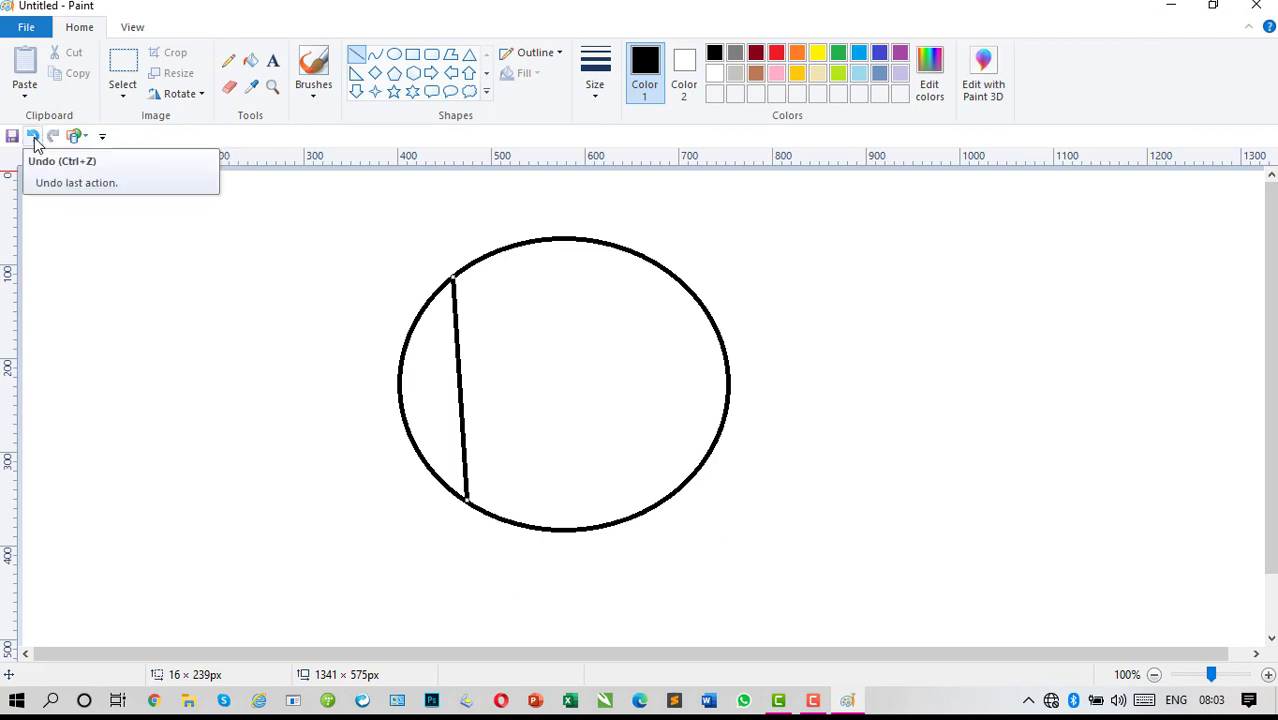
{"action": "left_click", "coordinate": [34, 137]}
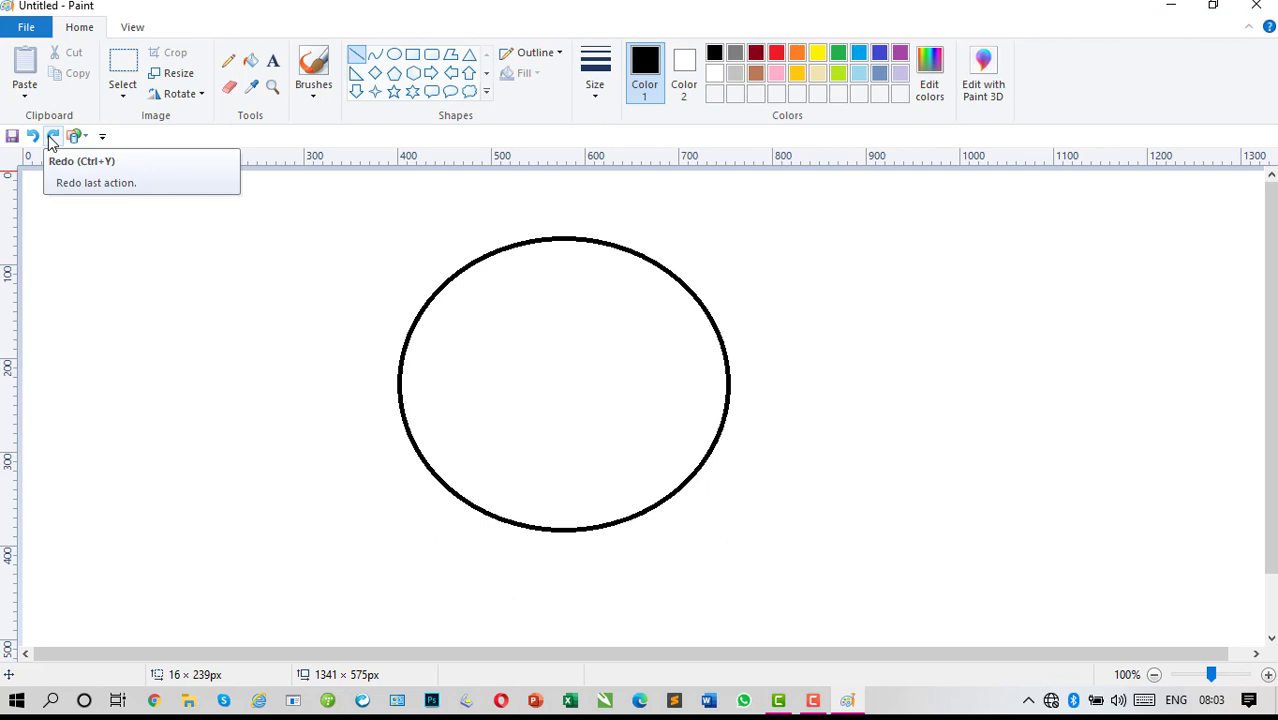
{"action": "left_click", "coordinate": [52, 137]}
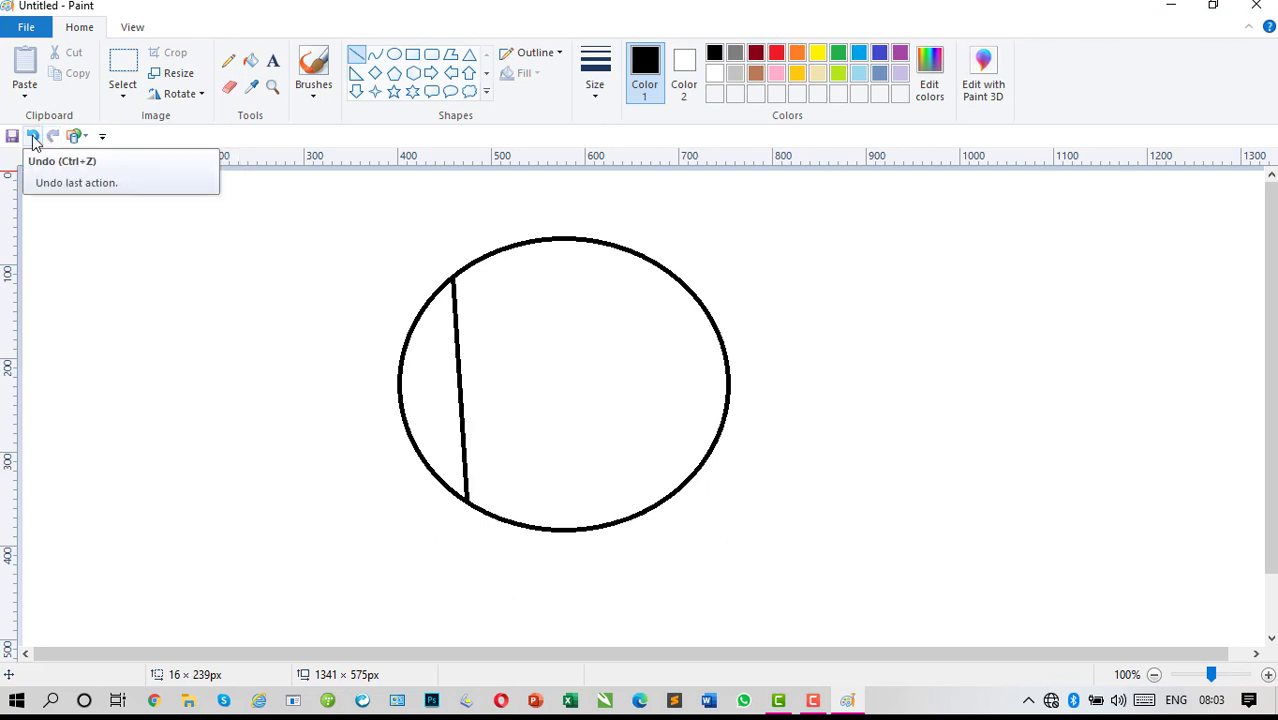
{"action": "left_click", "coordinate": [33, 137]}
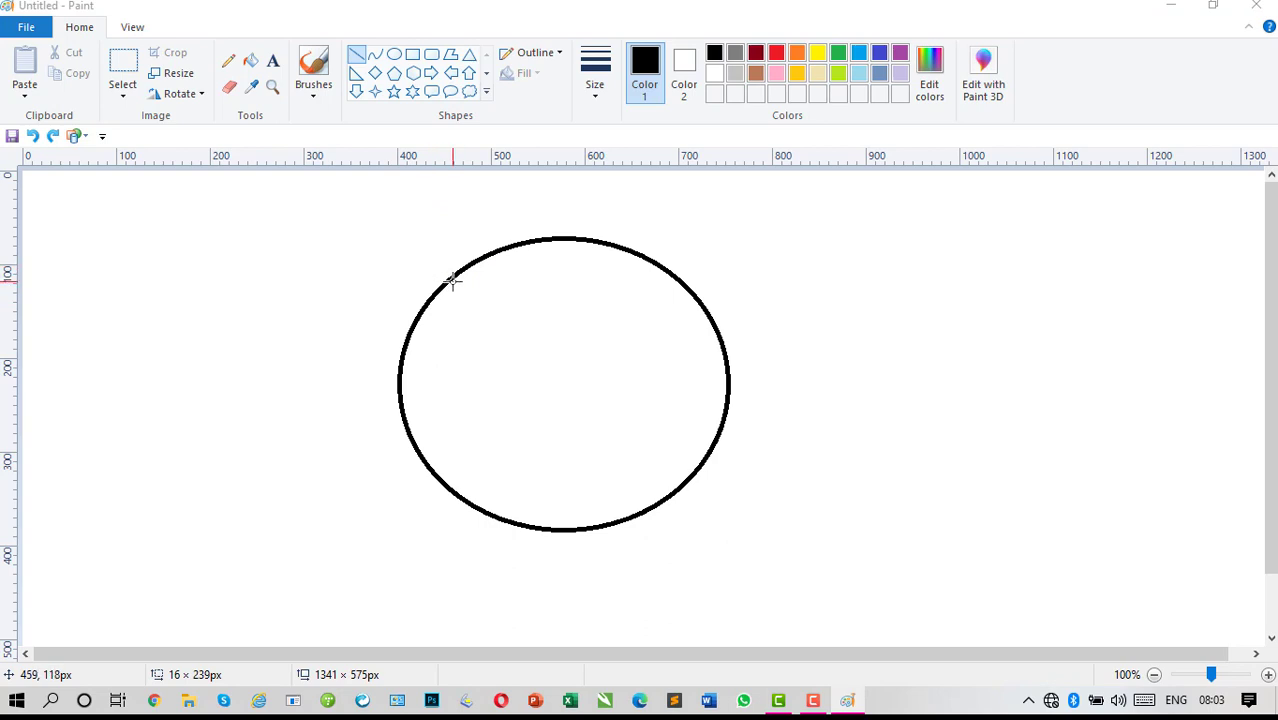
Step: Draw near-vertical lines across the left and right sides of the face, about 231 px and 213 px tall
{"action": "left_click_drag", "start_coordinate": [453, 280], "coordinate": [461, 496]}
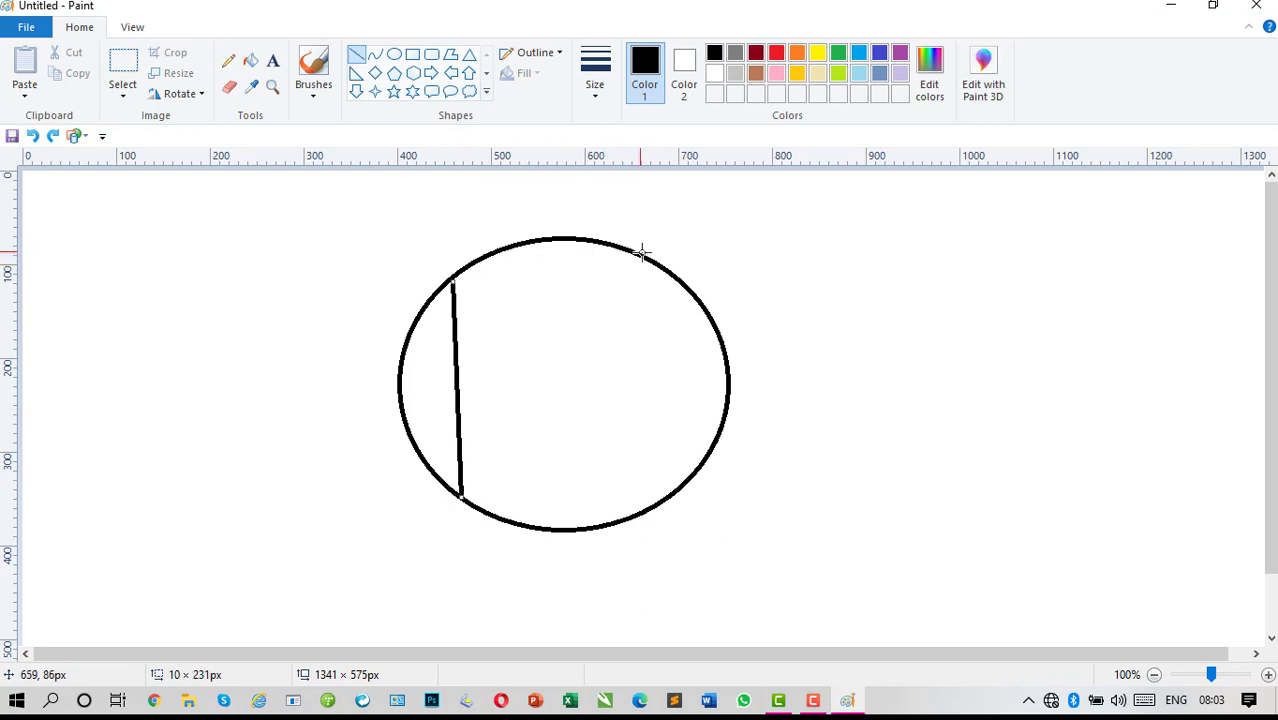
{"action": "left_click_drag", "start_coordinate": [676, 281], "coordinate": [684, 482]}
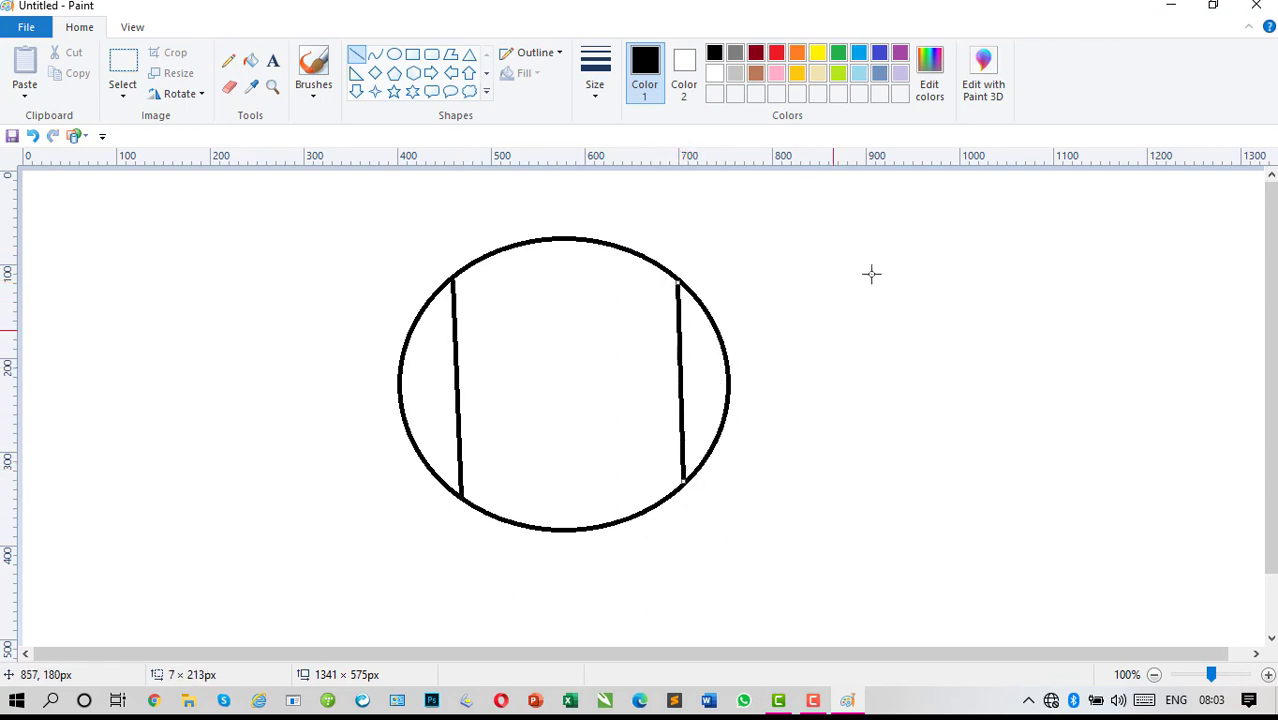
{"action": "left_click", "coordinate": [836, 294]}
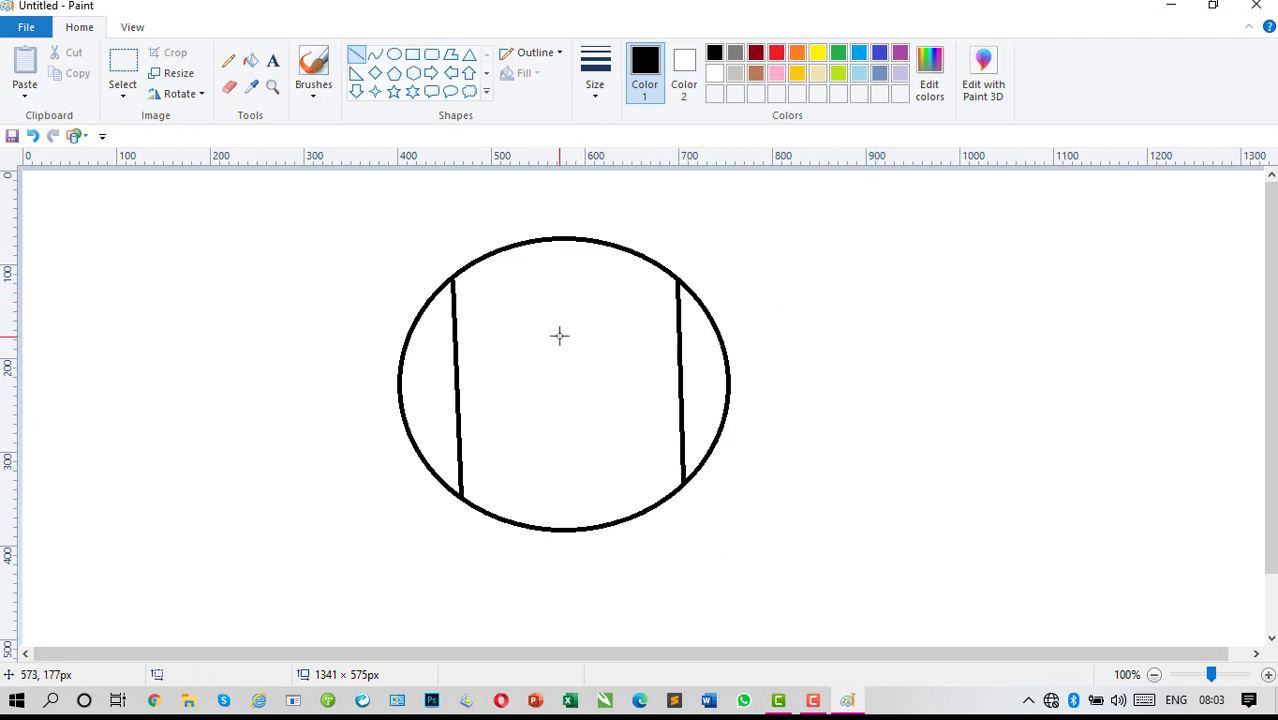
Step: Draw the left eye as an ellipse about 46 × 49 px with a small pupil about 15 × 16 px at its lower right
{"action": "left_click", "coordinate": [394, 54]}
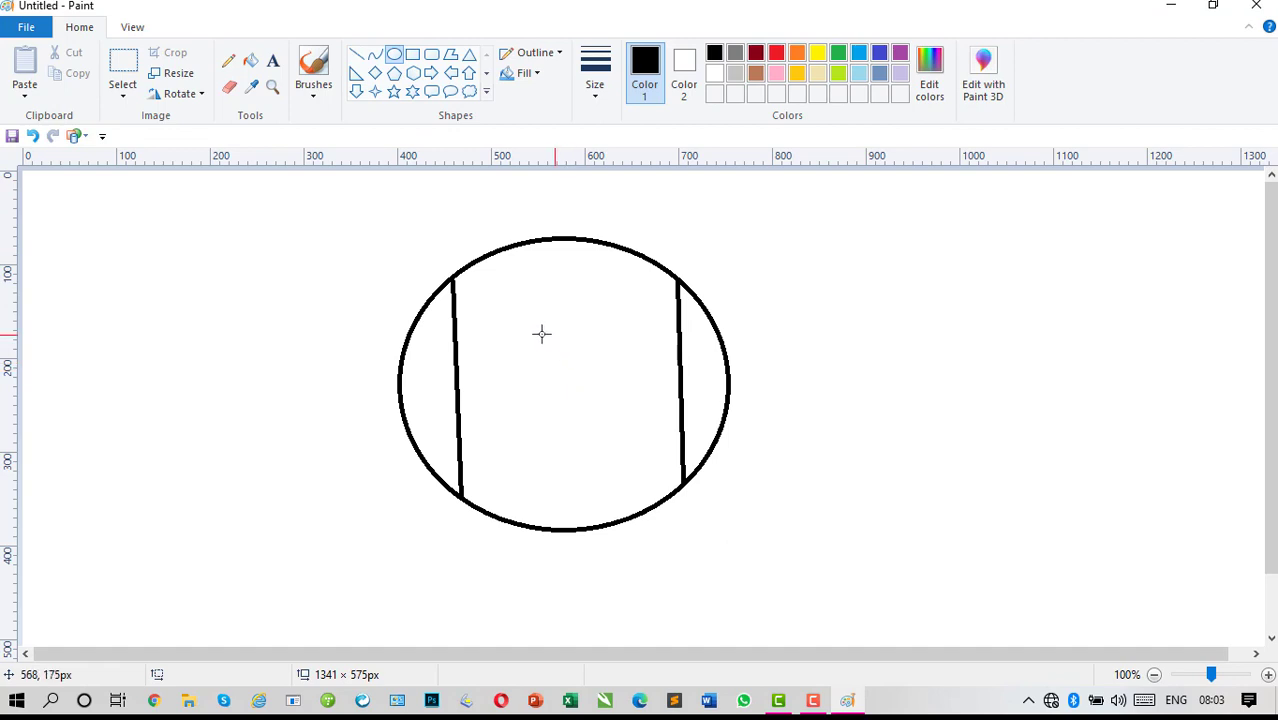
{"action": "left_click_drag", "start_coordinate": [503, 321], "coordinate": [545, 366]}
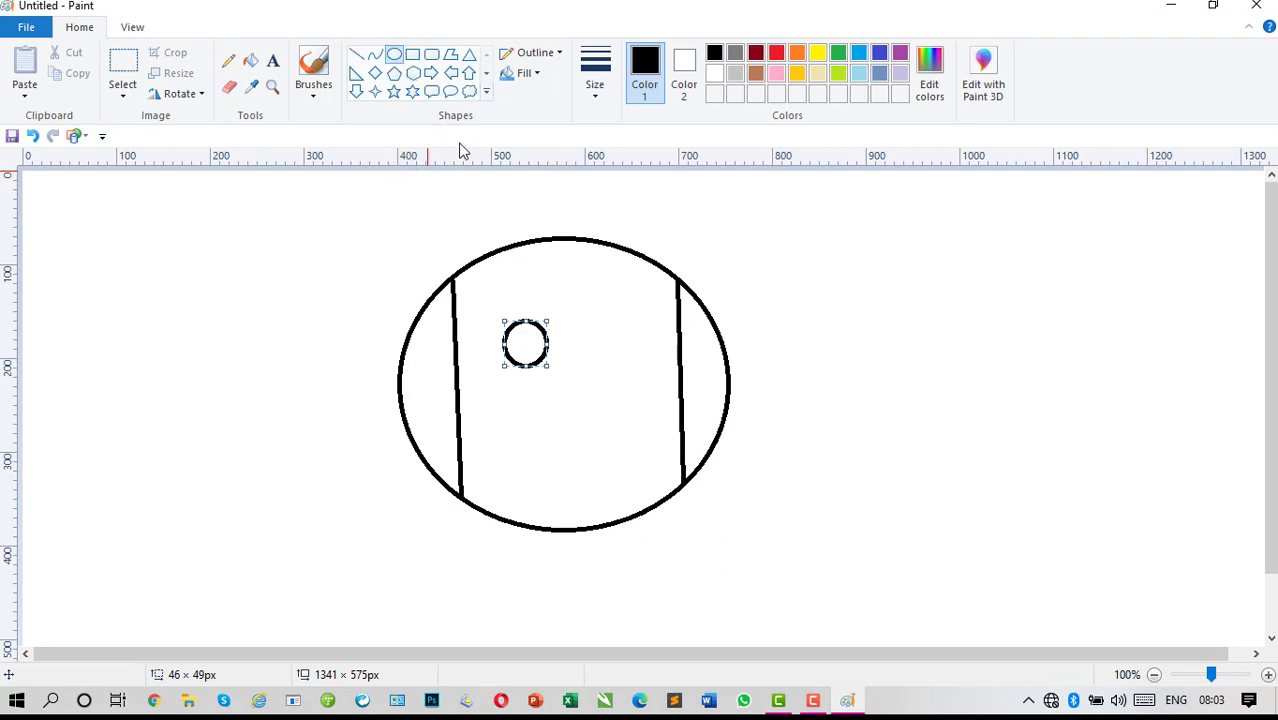
{"action": "left_click", "coordinate": [573, 358]}
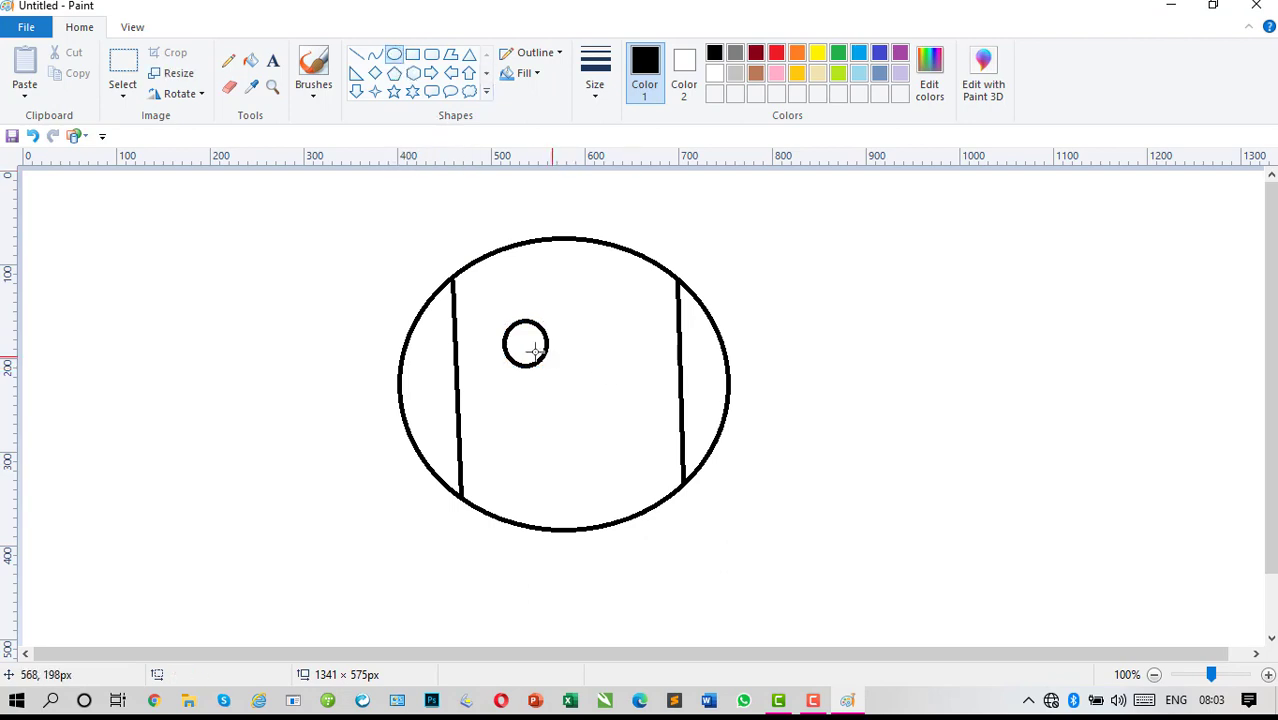
{"action": "left_click_drag", "start_coordinate": [527, 347], "coordinate": [541, 364]}
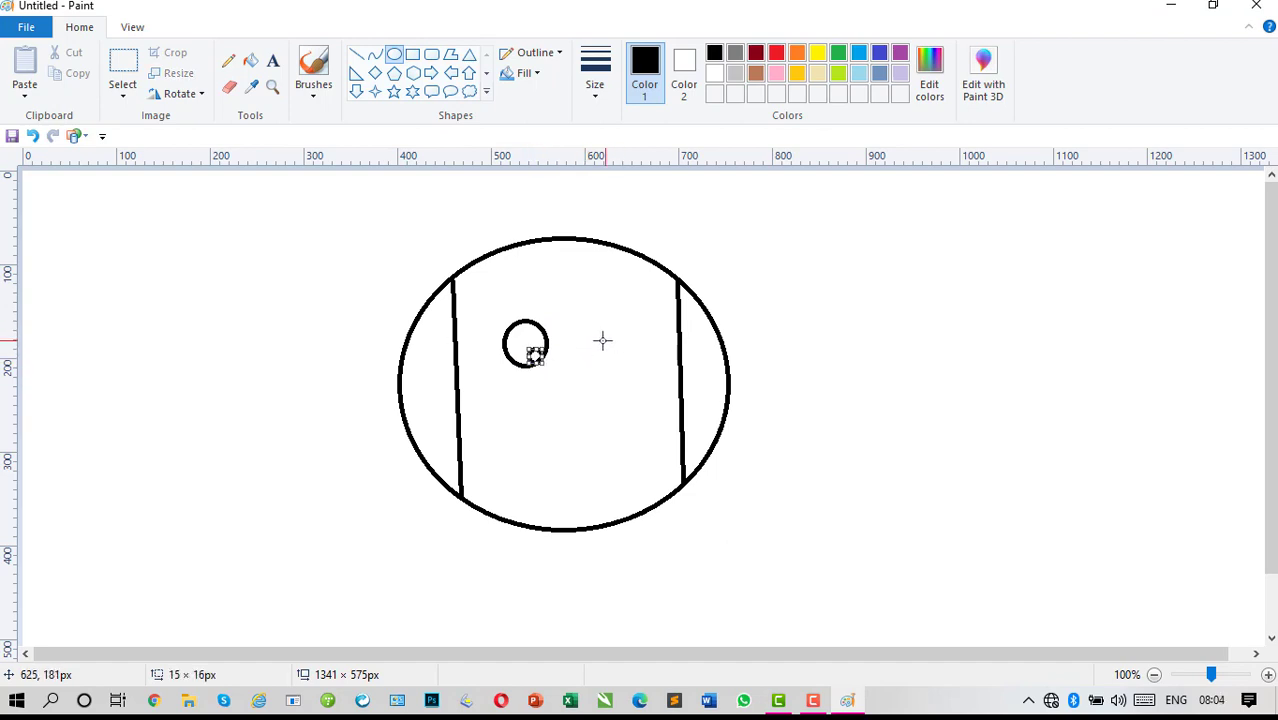
{"action": "left_click", "coordinate": [585, 331]}
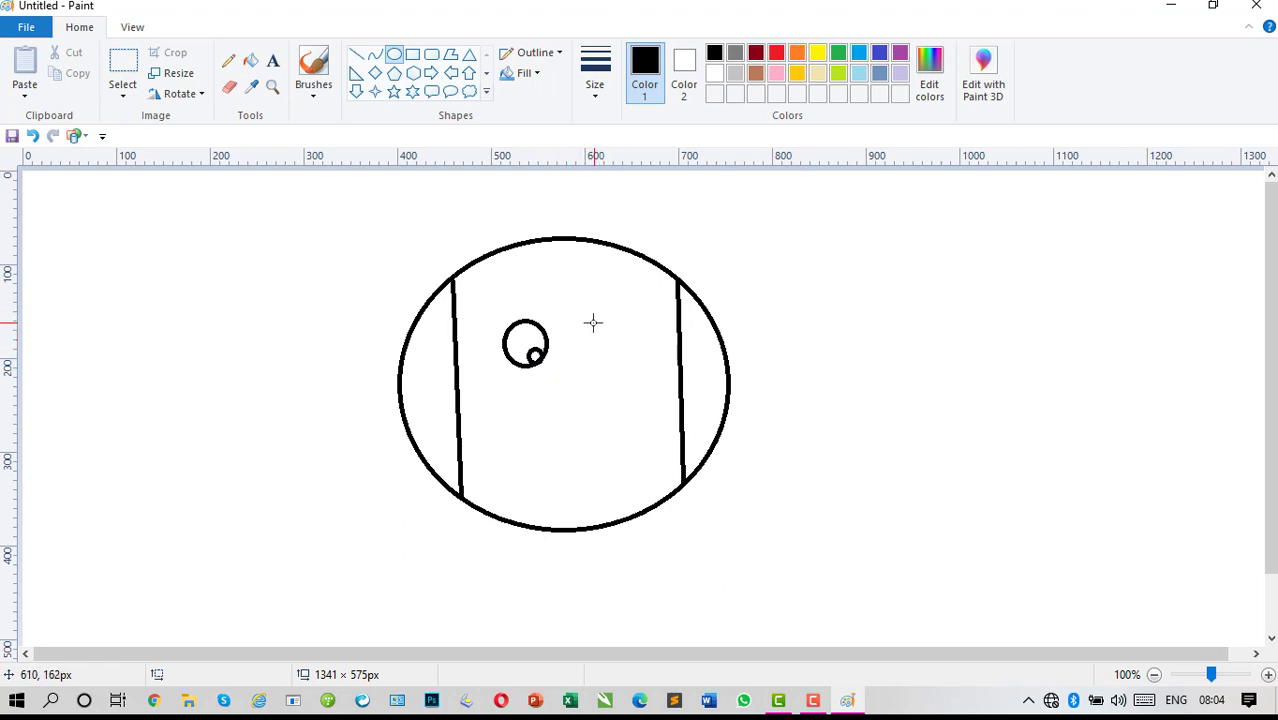
Step: Draw the right eye as an ellipse about 39 × 45 px with a pupil about 21 × 14 px near its bottom
{"action": "left_click_drag", "start_coordinate": [592, 324], "coordinate": [587, 368]}
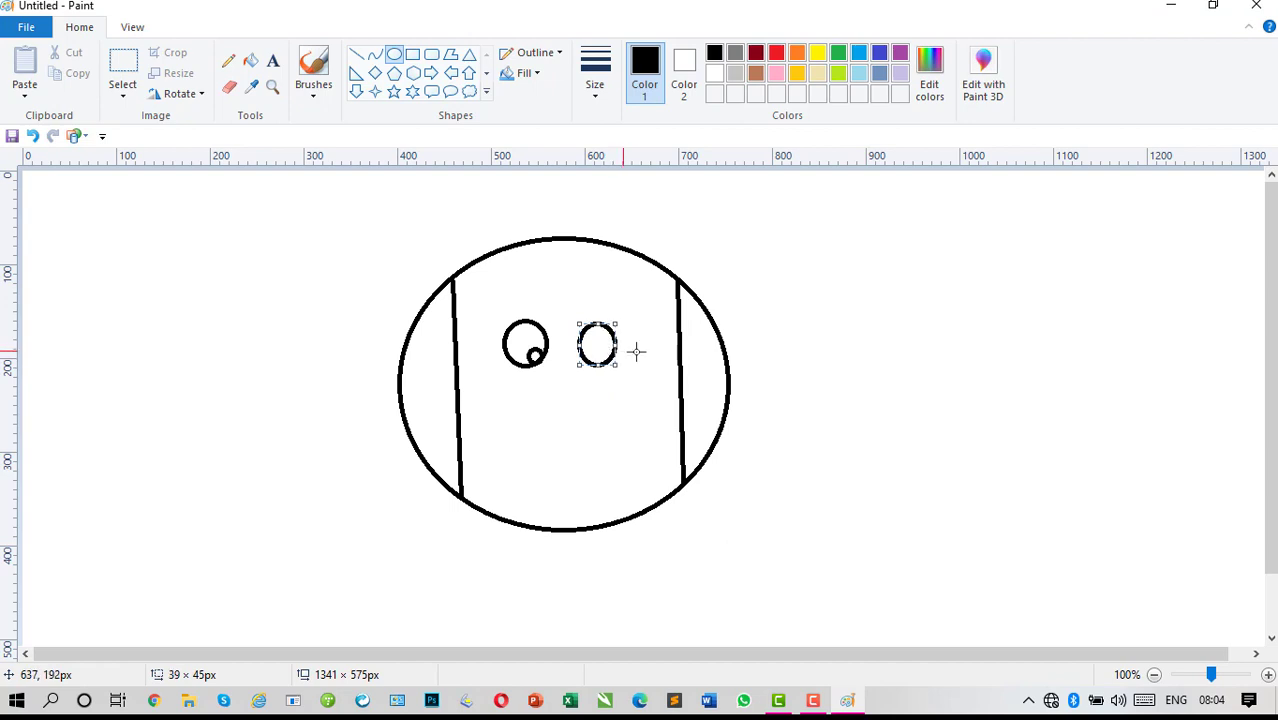
{"action": "left_click", "coordinate": [637, 350]}
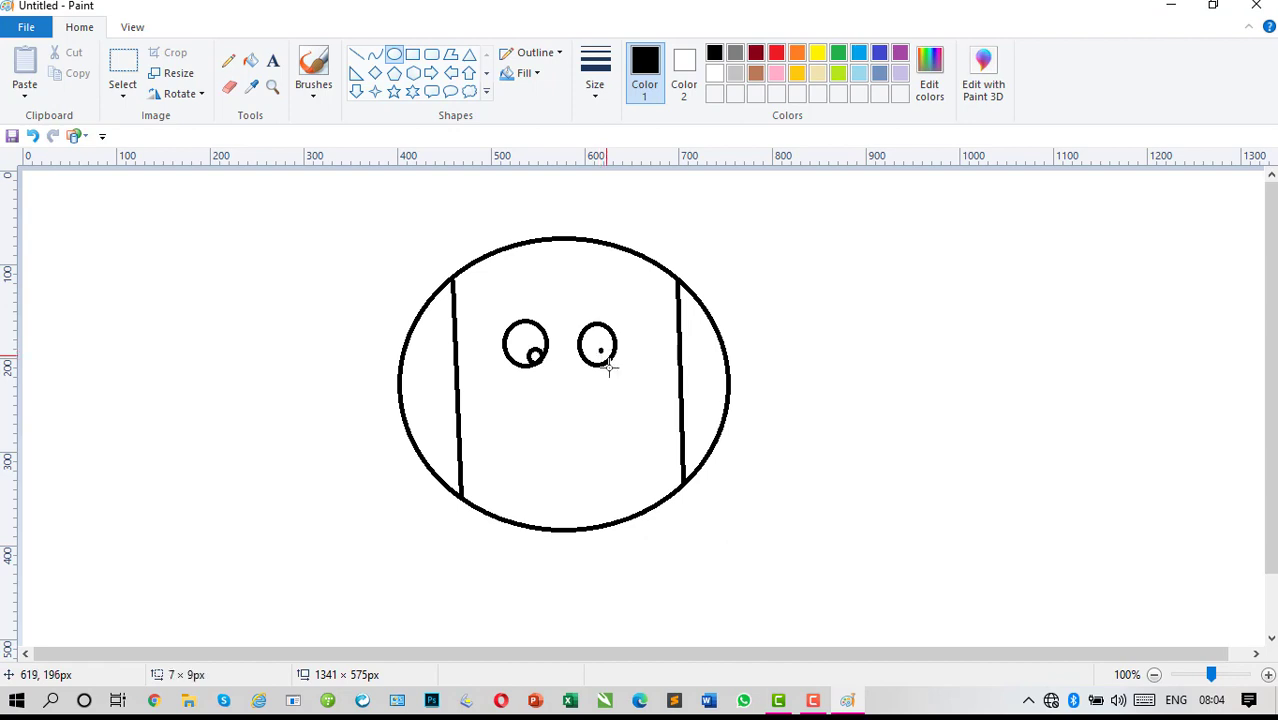
{"action": "left_click_drag", "start_coordinate": [609, 368], "coordinate": [593, 348]}
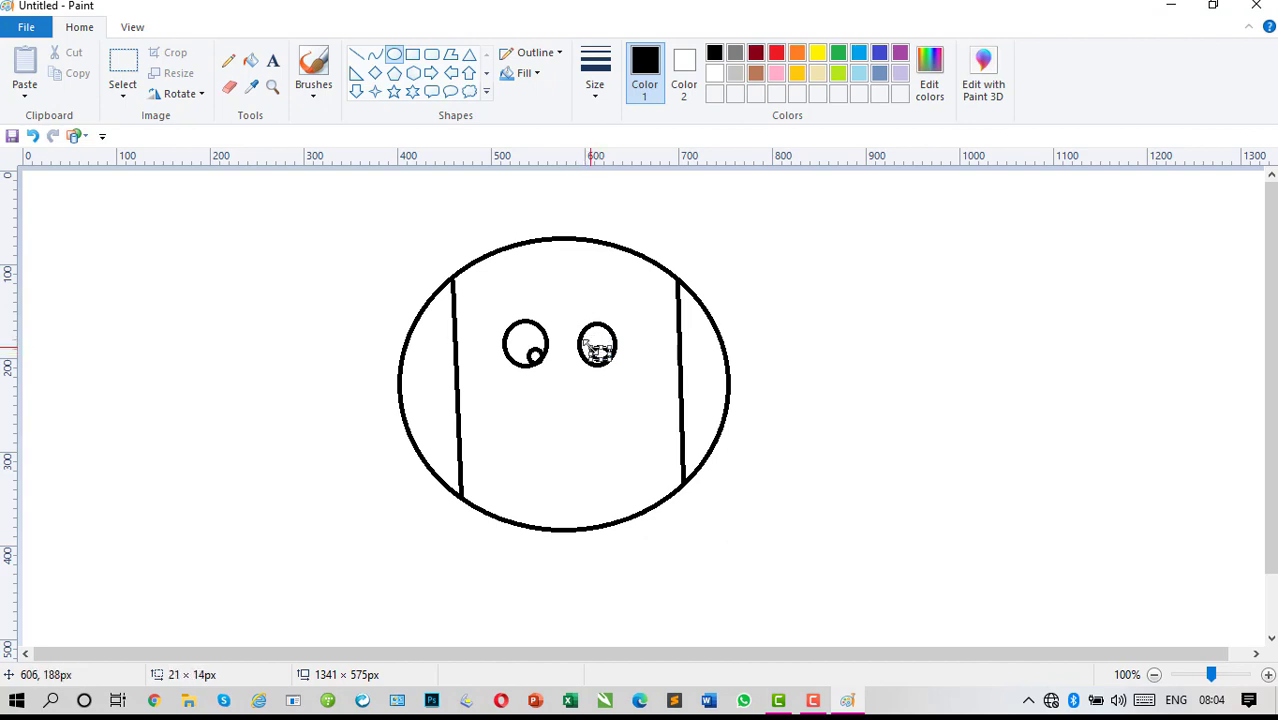
{"action": "left_click", "coordinate": [807, 362]}
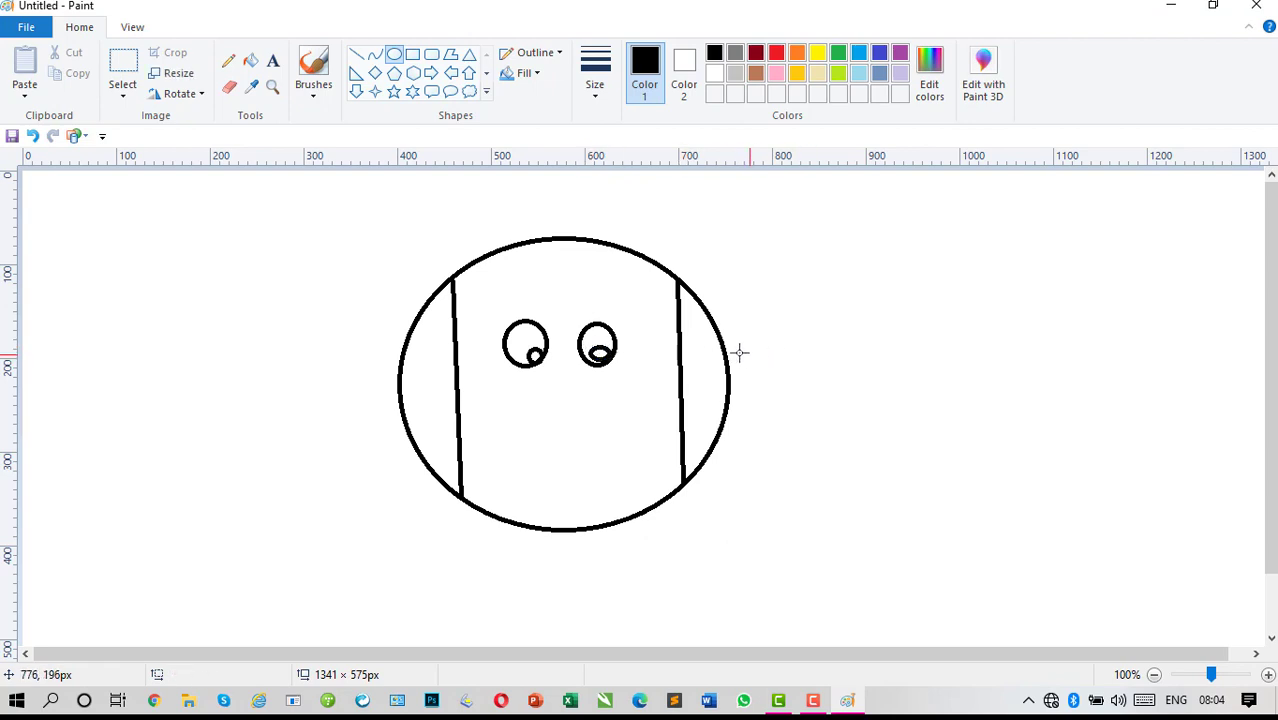
Step: Draw a smiling mouth about 167 px wide below the eyes as a downward-bent curve and move it slightly up and left
{"action": "left_click", "coordinate": [376, 56]}
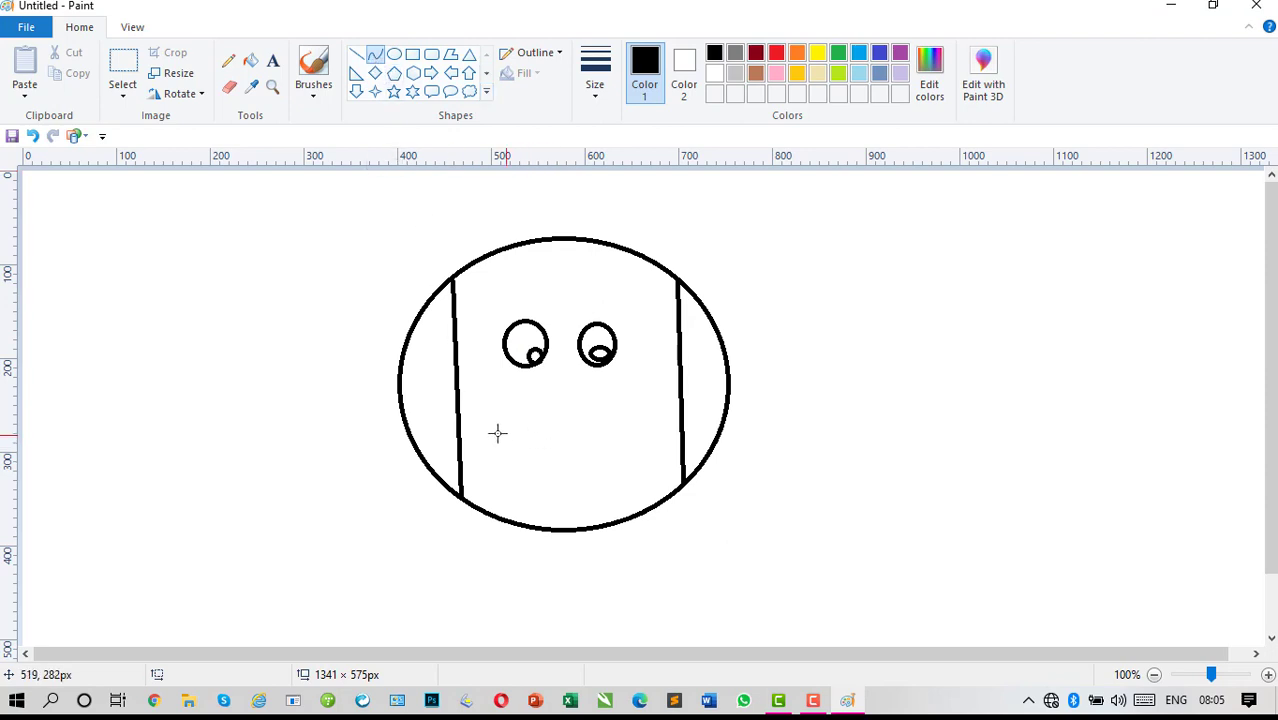
{"action": "left_click_drag", "start_coordinate": [506, 426], "coordinate": [659, 423]}
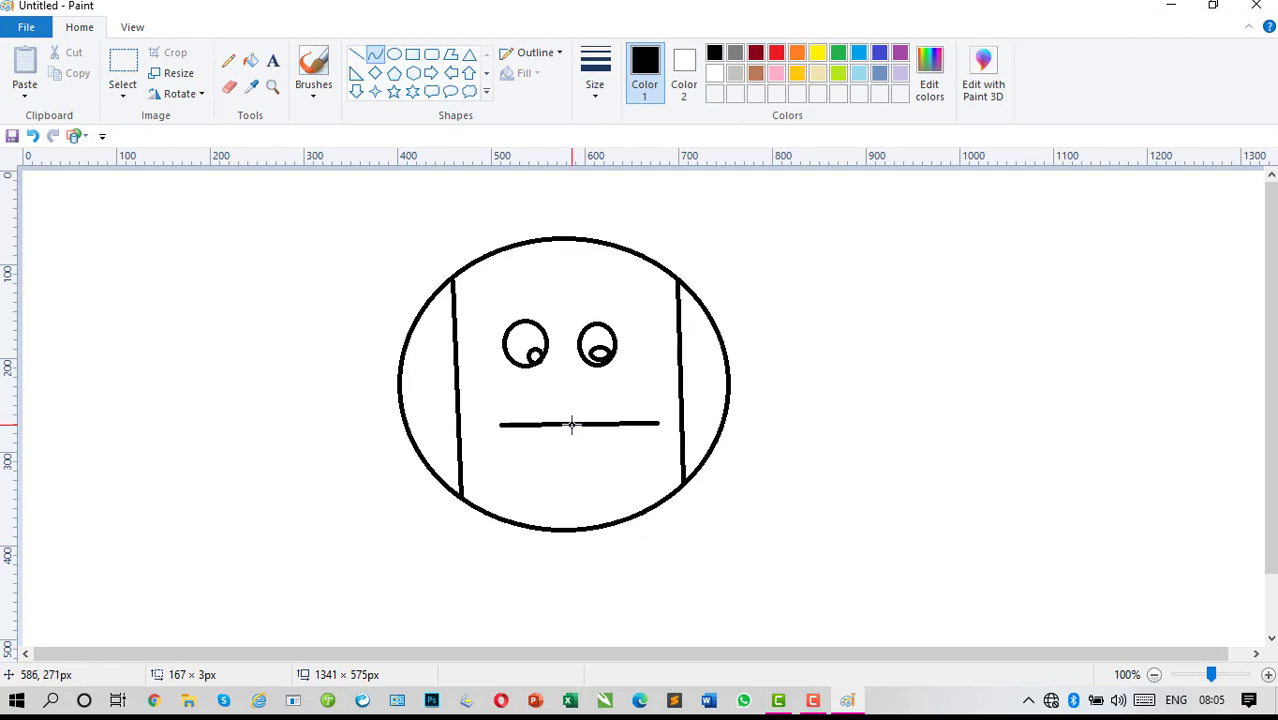
{"action": "left_click_drag", "start_coordinate": [572, 425], "coordinate": [566, 487]}
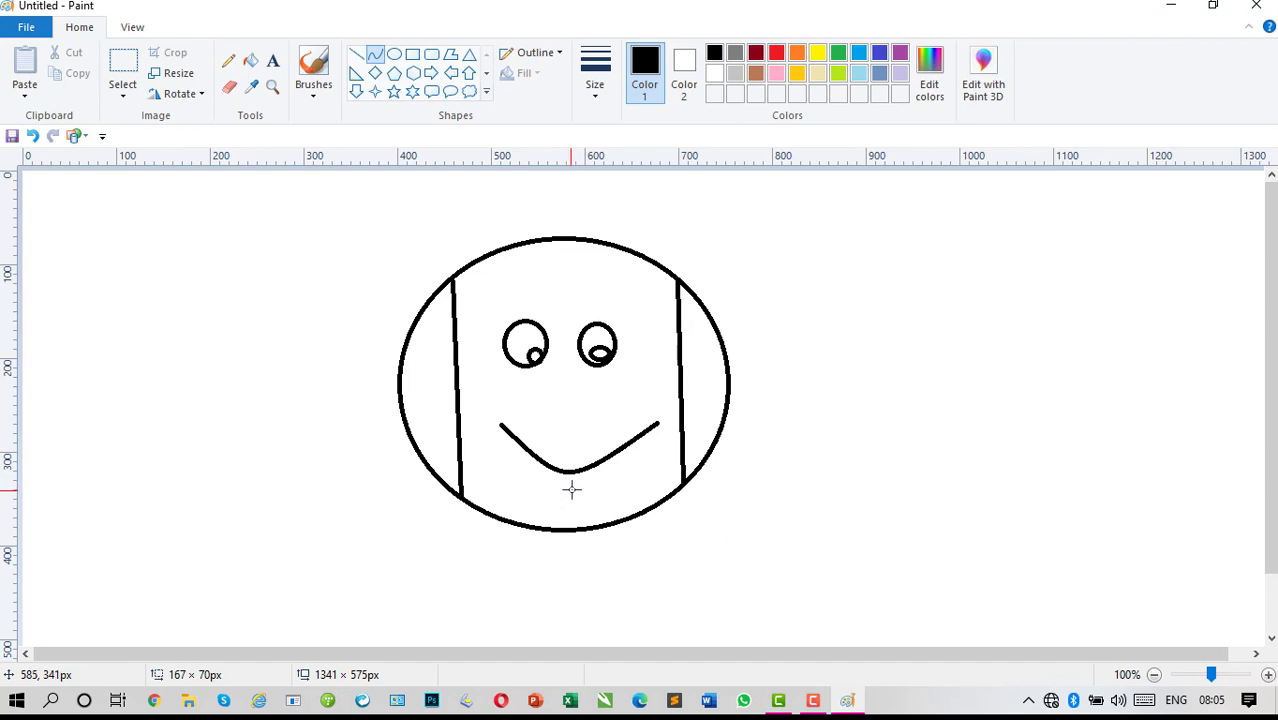
{"action": "left_click_drag", "start_coordinate": [588, 484], "coordinate": [562, 437]}
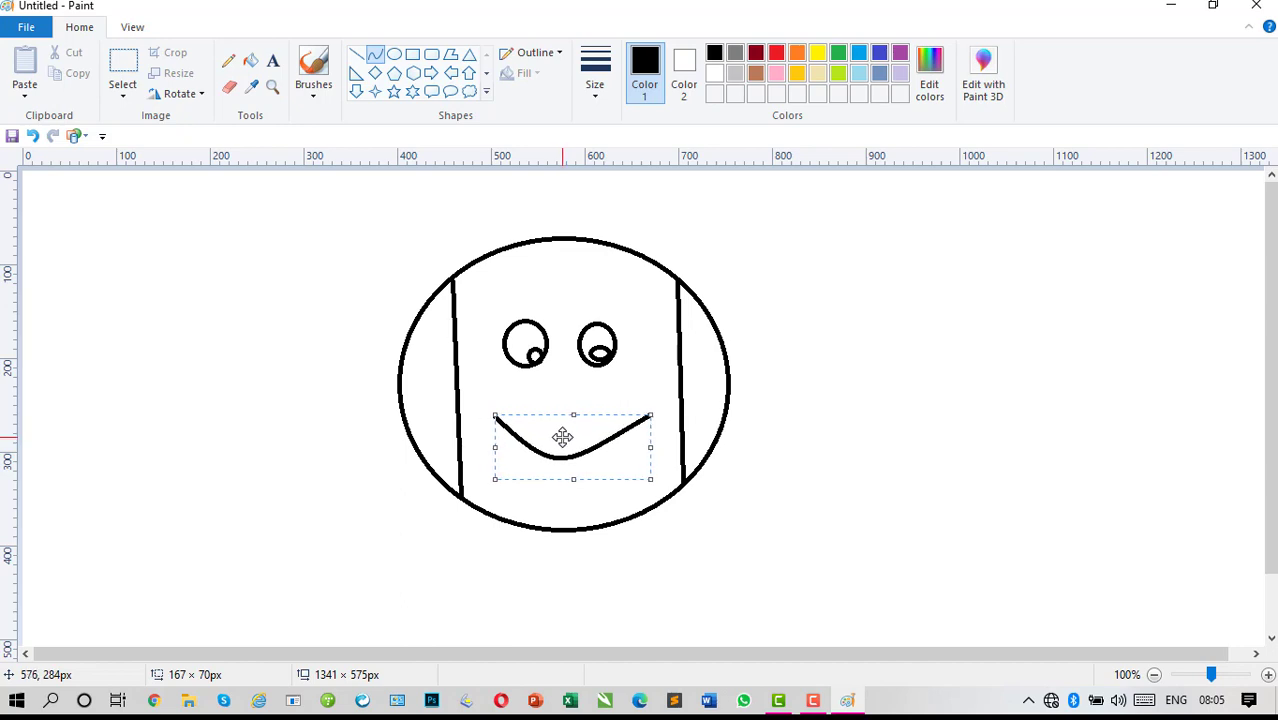
{"action": "left_click", "coordinate": [615, 382]}
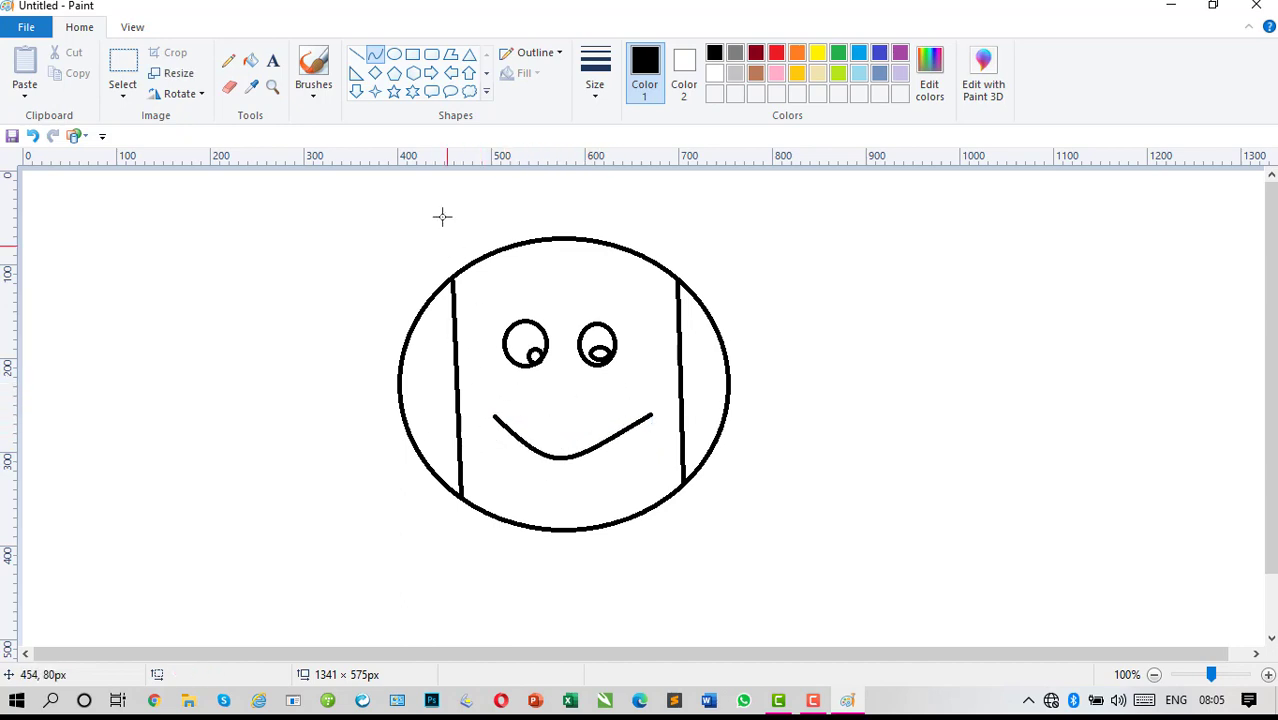
Step: Draw short slanted lines across both ends of the mouth, about 36 × 37 px on the left and 31 × 56 px on the right
{"action": "left_click", "coordinate": [357, 53]}
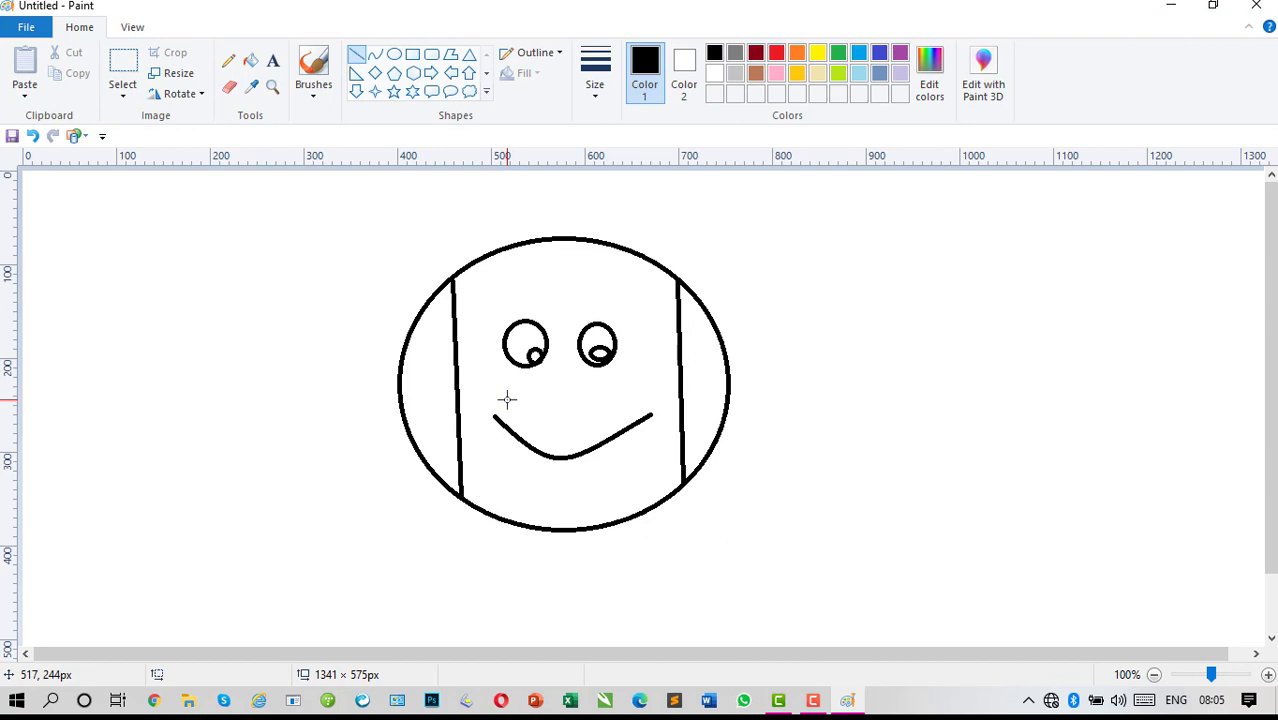
{"action": "left_click_drag", "start_coordinate": [507, 399], "coordinate": [471, 435]}
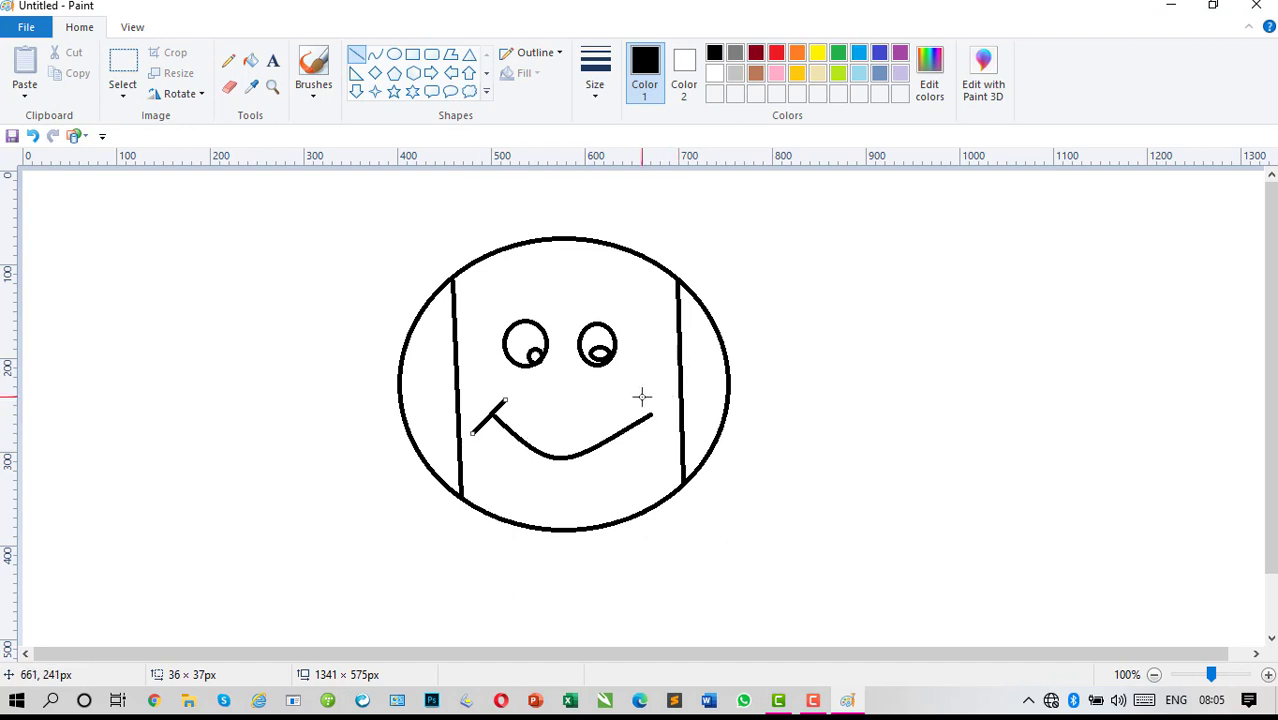
{"action": "left_click_drag", "start_coordinate": [642, 397], "coordinate": [671, 450]}
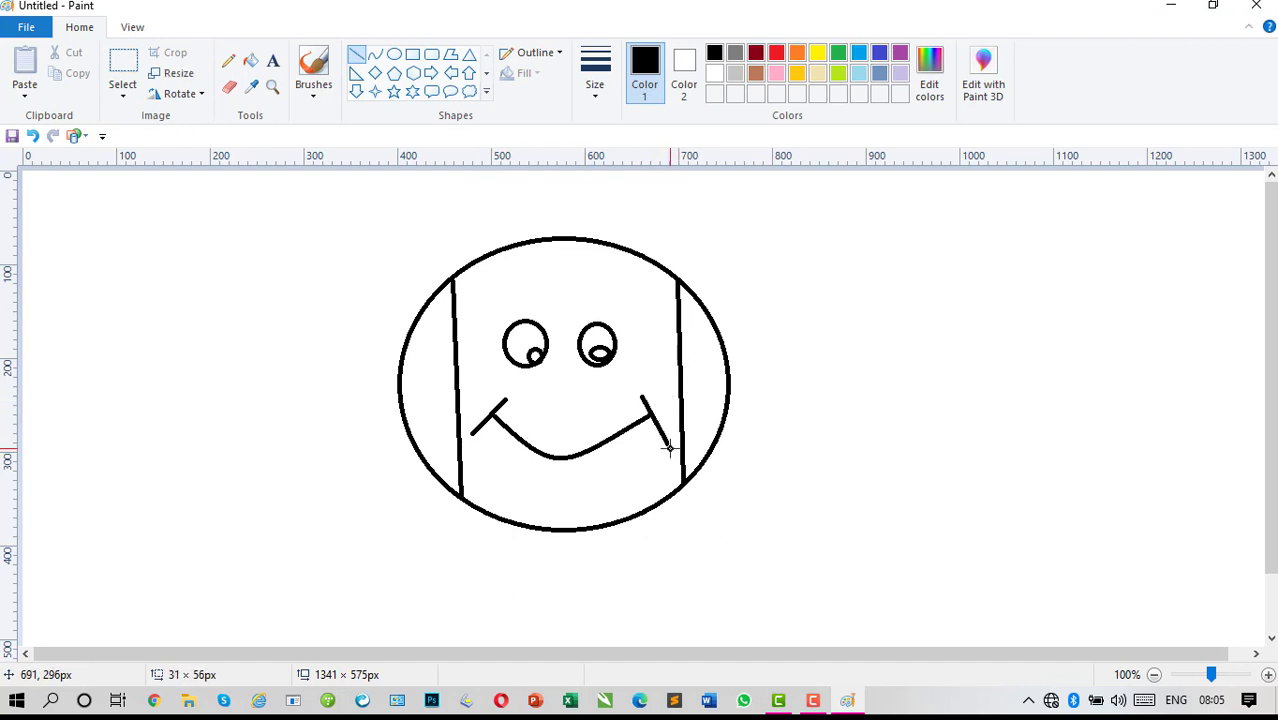
{"action": "left_click", "coordinate": [568, 403]}
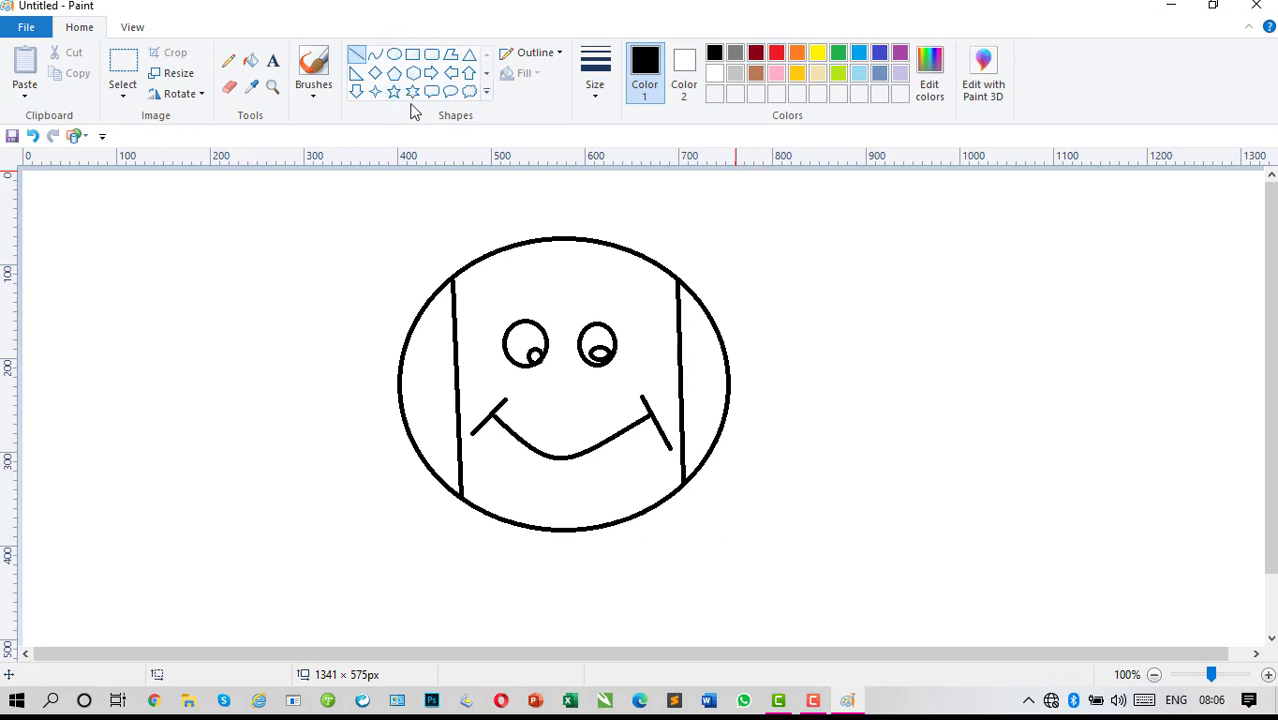
Step: Draw seven ellipses left of and below-left of the face, including ones about 17 × 54, 29 × 24, 42 × 86 and 23 × 22 px
{"action": "left_click", "coordinate": [395, 55]}
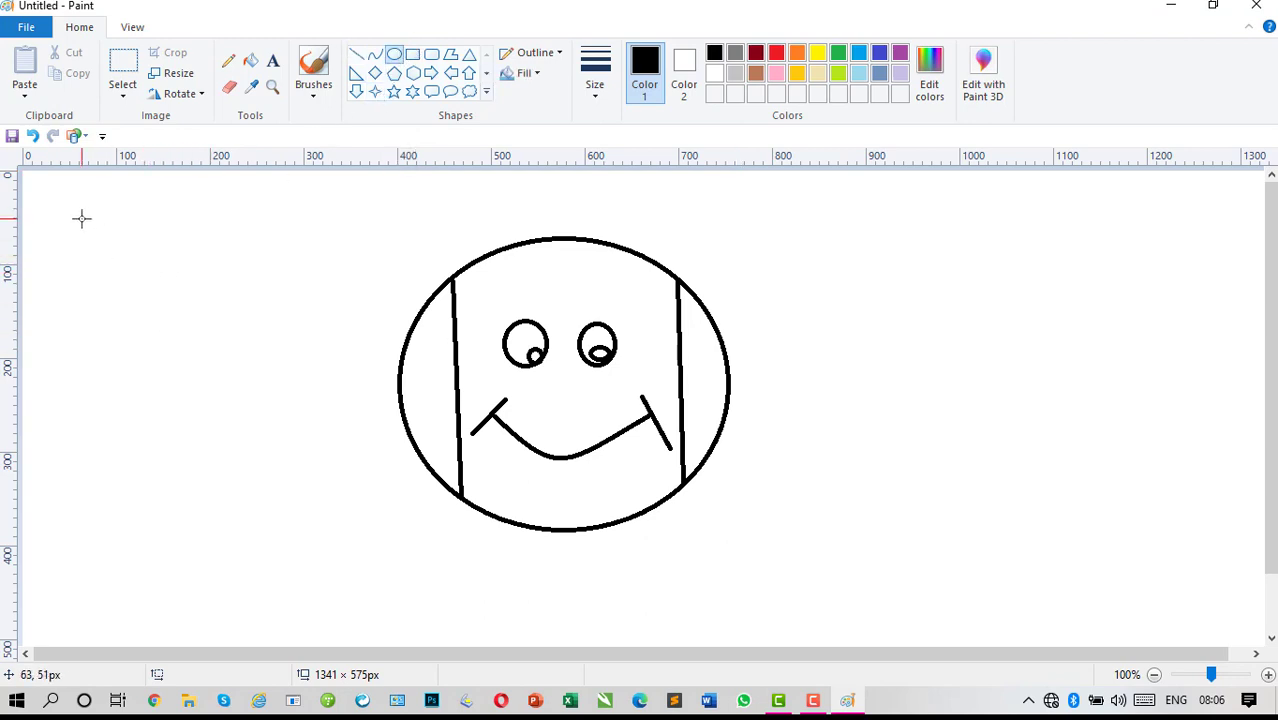
{"action": "left_click_drag", "start_coordinate": [82, 218], "coordinate": [96, 269]}
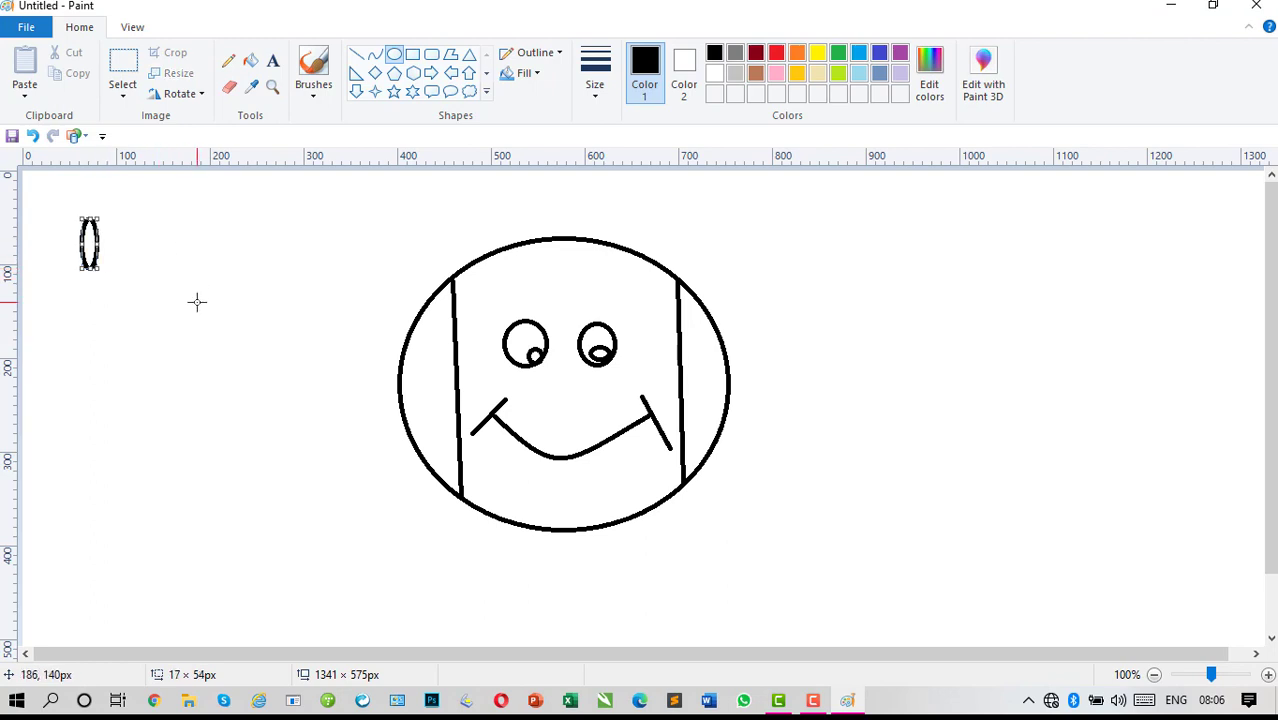
{"action": "mouse_move", "coordinate": [208, 286]}
{"action": "left_mouse_down"}
{"action": "mouse_move", "coordinate": [226, 332]}
{"action": "mouse_move", "coordinate": [188, 385]}
{"action": "mouse_move", "coordinate": [213, 389]}
{"action": "left_mouse_up"}
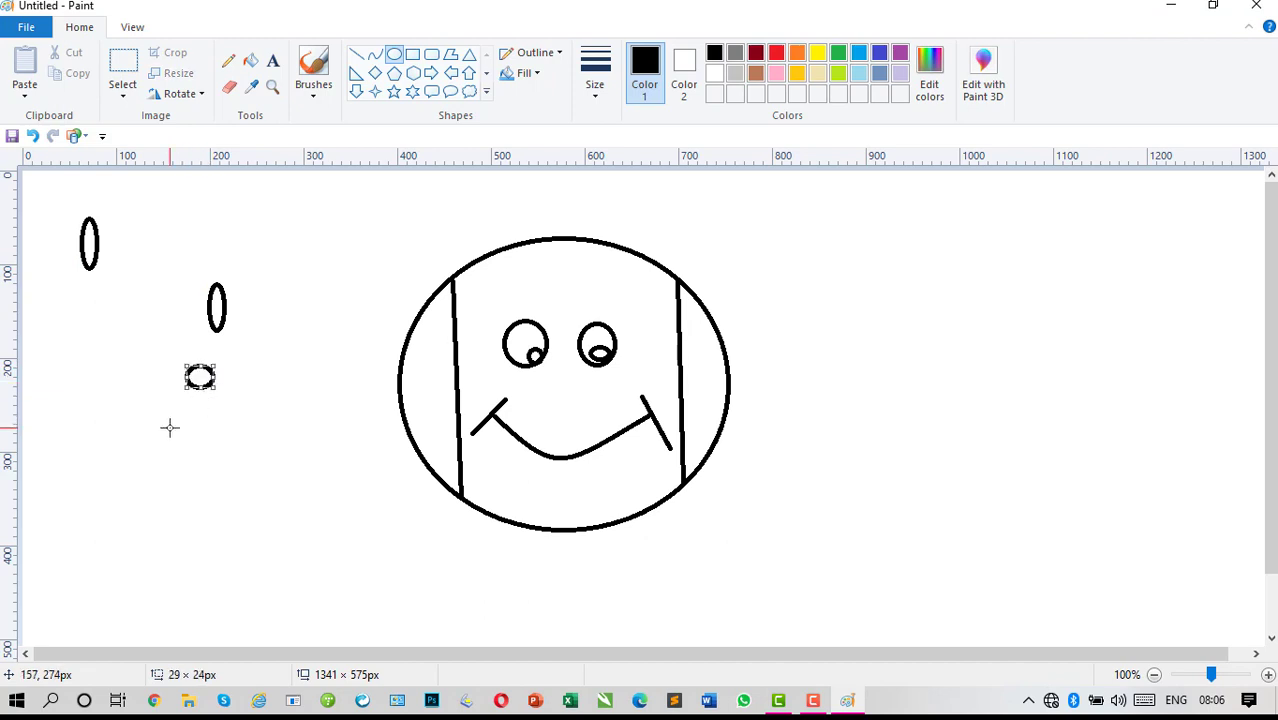
{"action": "left_click_drag", "start_coordinate": [168, 426], "coordinate": [210, 510]}
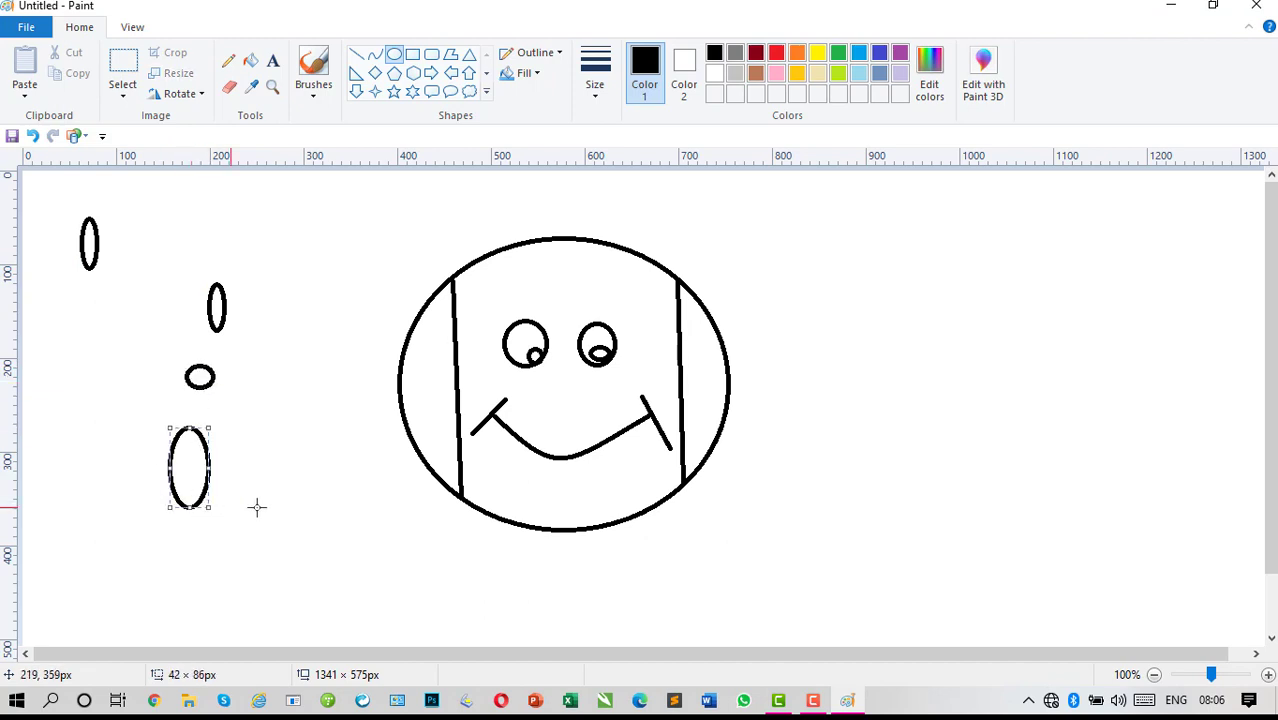
{"action": "left_click_drag", "start_coordinate": [384, 530], "coordinate": [388, 553]}
{"action": "left_click_drag", "start_coordinate": [419, 641], "coordinate": [362, 568]}
{"action": "mouse_move", "coordinate": [239, 523]}
{"action": "left_mouse_down"}
{"action": "mouse_move", "coordinate": [227, 540]}
{"action": "mouse_move", "coordinate": [248, 528]}
{"action": "mouse_move", "coordinate": [247, 545]}
{"action": "mouse_move", "coordinate": [236, 534]}
{"action": "left_mouse_up"}
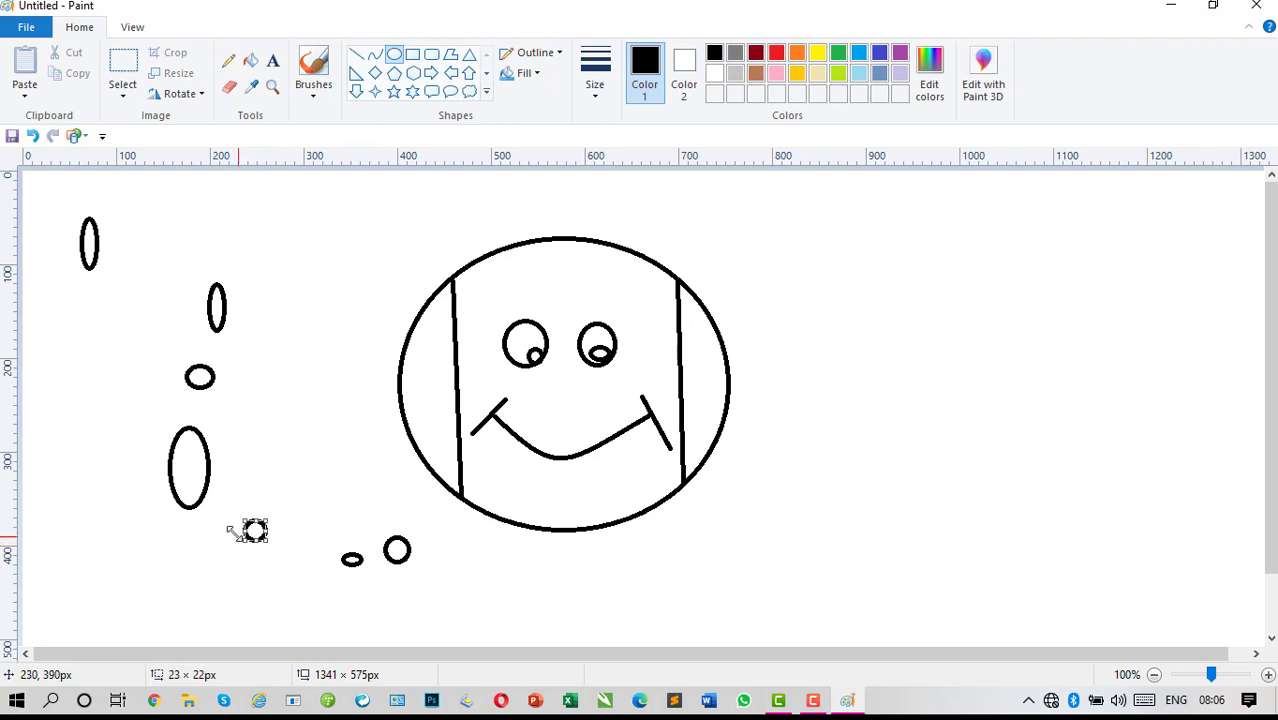
Step: Draw eleven more small ellipses around the canvas's left side, including ones about 17 × 61, 22 × 40 and 17 × 35 px
{"action": "mouse_move", "coordinate": [60, 316]}
{"action": "left_mouse_down"}
{"action": "mouse_move", "coordinate": [102, 360]}
{"action": "mouse_move", "coordinate": [120, 460]}
{"action": "mouse_move", "coordinate": [118, 440]}
{"action": "mouse_move", "coordinate": [149, 435]}
{"action": "mouse_move", "coordinate": [134, 435]}
{"action": "mouse_move", "coordinate": [103, 483]}
{"action": "mouse_move", "coordinate": [124, 450]}
{"action": "mouse_move", "coordinate": [110, 443]}
{"action": "mouse_move", "coordinate": [89, 503]}
{"action": "mouse_move", "coordinate": [131, 565]}
{"action": "left_mouse_up"}
{"action": "left_click_drag", "start_coordinate": [229, 571], "coordinate": [311, 616]}
{"action": "left_click_drag", "start_coordinate": [281, 374], "coordinate": [297, 432]}
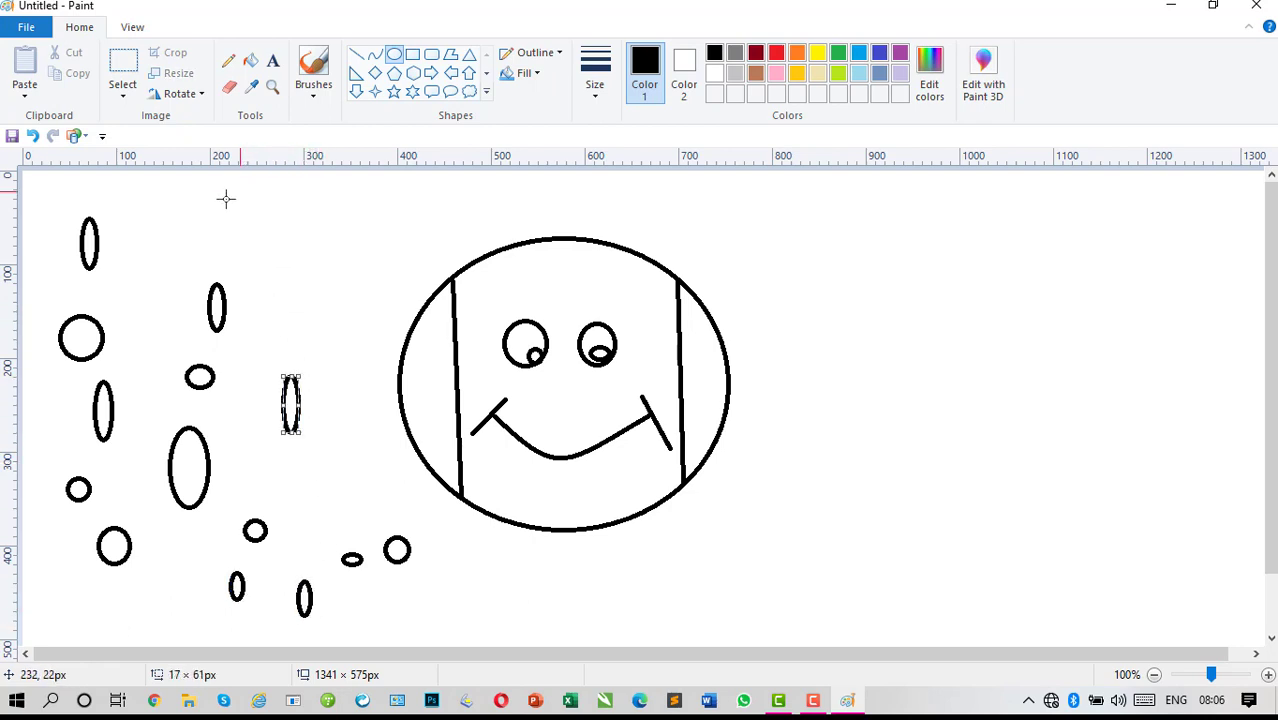
{"action": "left_click_drag", "start_coordinate": [159, 202], "coordinate": [180, 240]}
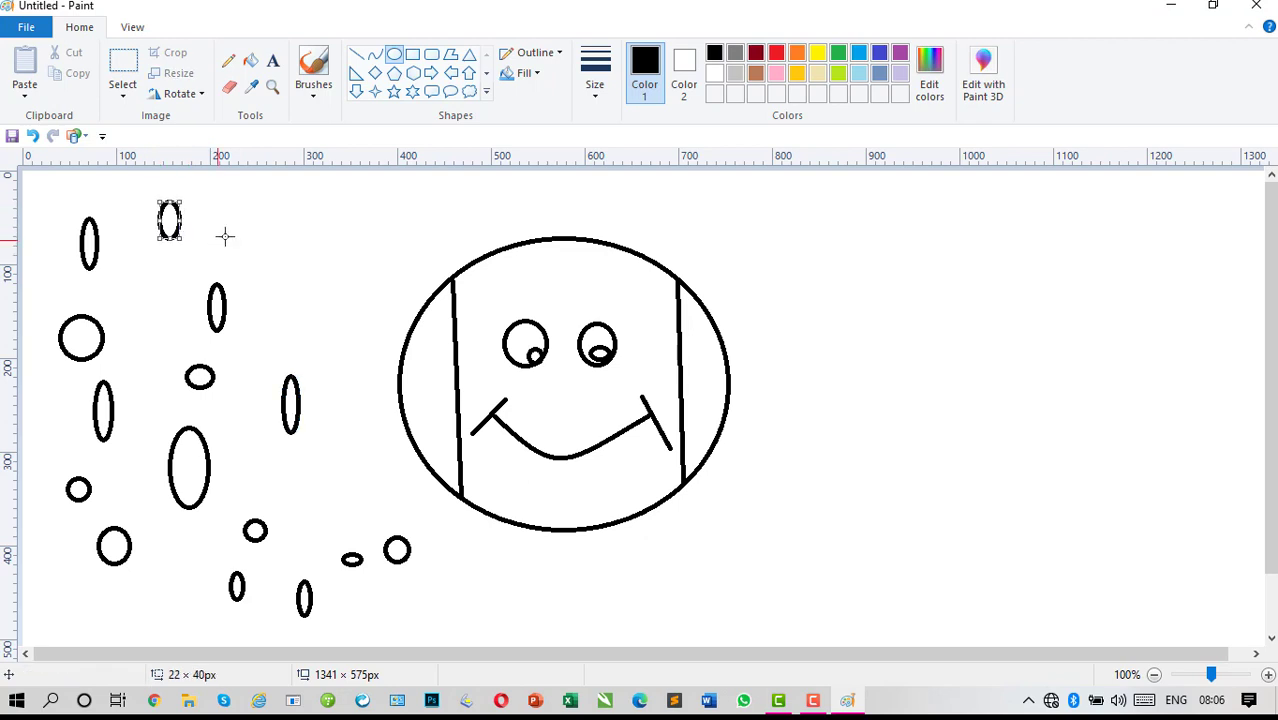
{"action": "left_click_drag", "start_coordinate": [263, 186], "coordinate": [392, 248]}
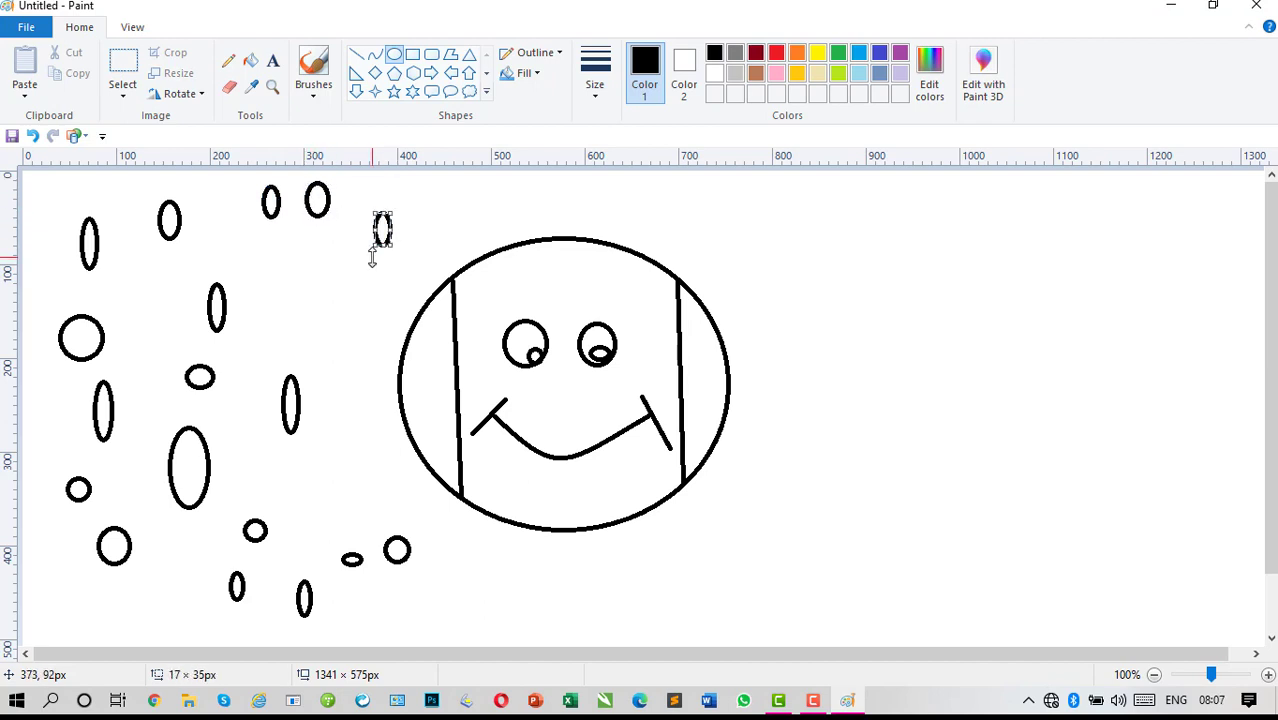
Step: Fill the gap beside the face's left edge with eight ellipses, including ones about 21 × 57, 15 × 143 and 11 × 18 px
{"action": "left_click_drag", "start_coordinate": [281, 239], "coordinate": [301, 344]}
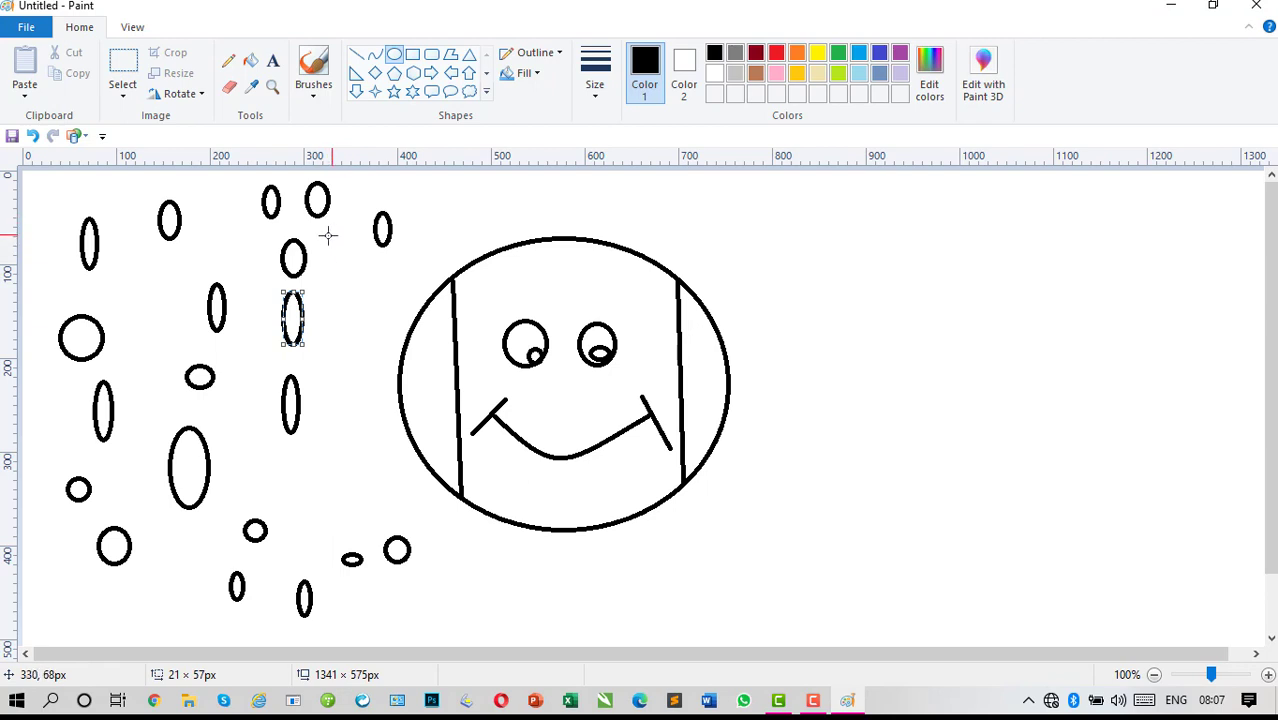
{"action": "mouse_move", "coordinate": [327, 235]}
{"action": "left_mouse_down"}
{"action": "mouse_move", "coordinate": [348, 288]}
{"action": "mouse_move", "coordinate": [332, 330]}
{"action": "mouse_move", "coordinate": [348, 372]}
{"action": "left_mouse_up"}
{"action": "left_click_drag", "start_coordinate": [342, 417], "coordinate": [357, 561]}
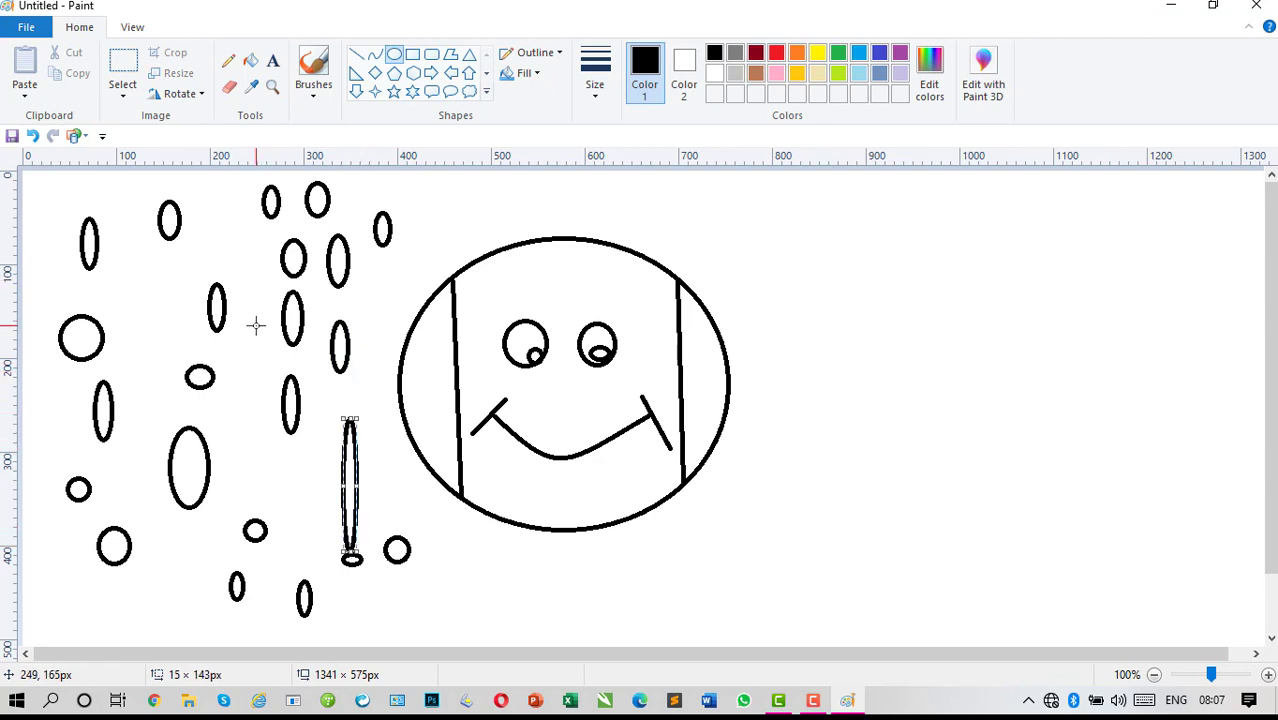
{"action": "left_click_drag", "start_coordinate": [256, 323], "coordinate": [286, 490]}
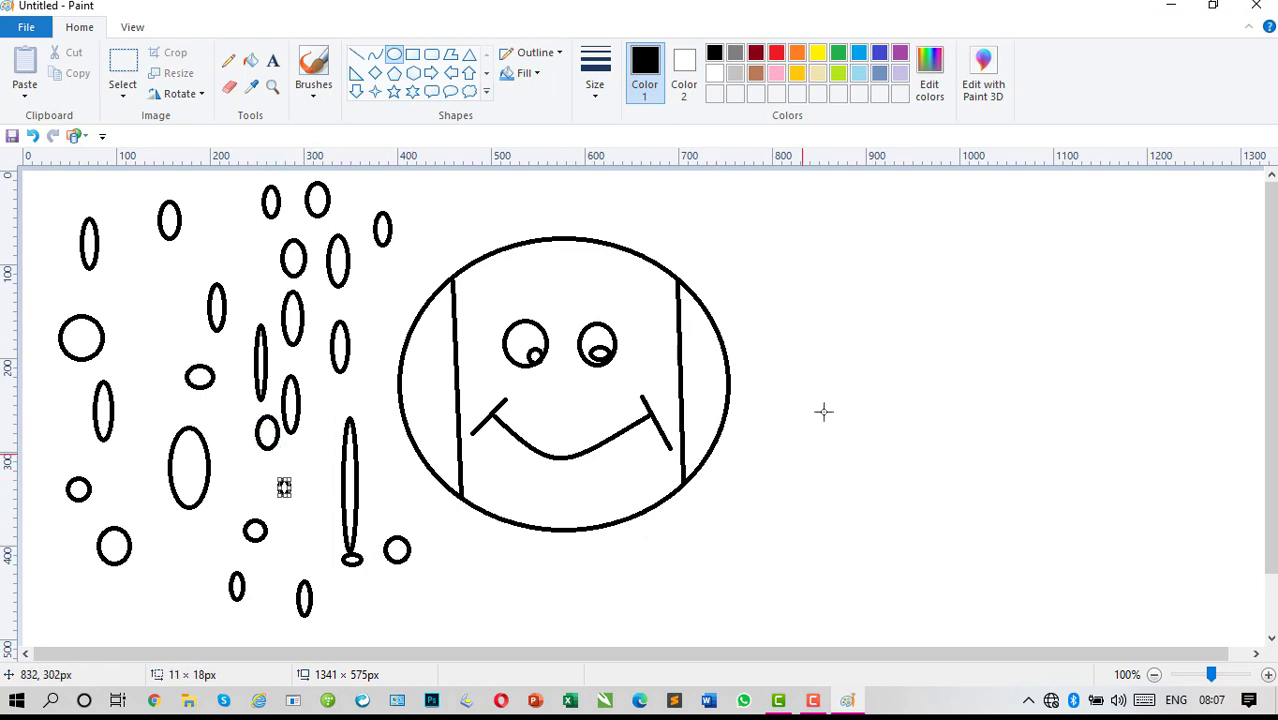
{"action": "left_click", "coordinate": [469, 565]}
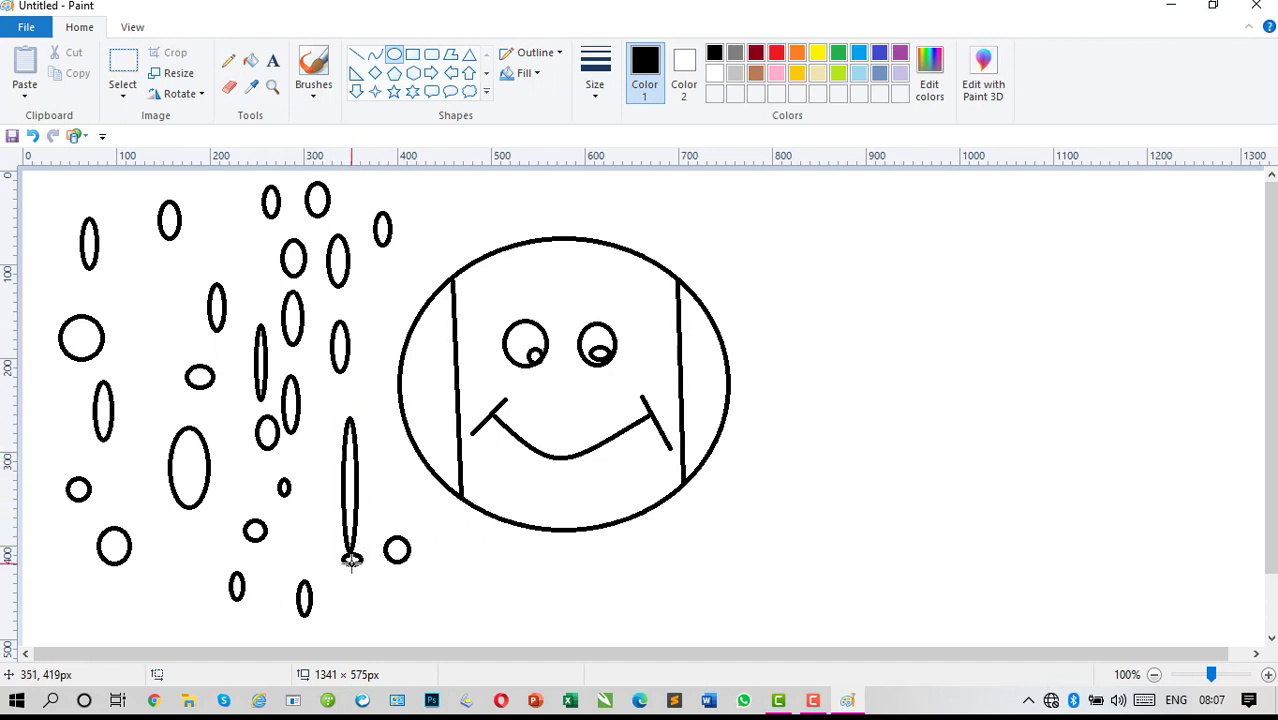
Step: Enlarge the eraser and erase the very tall narrow ellipse beside the face together with the small flat ellipse under it
{"action": "left_click", "coordinate": [227, 89]}
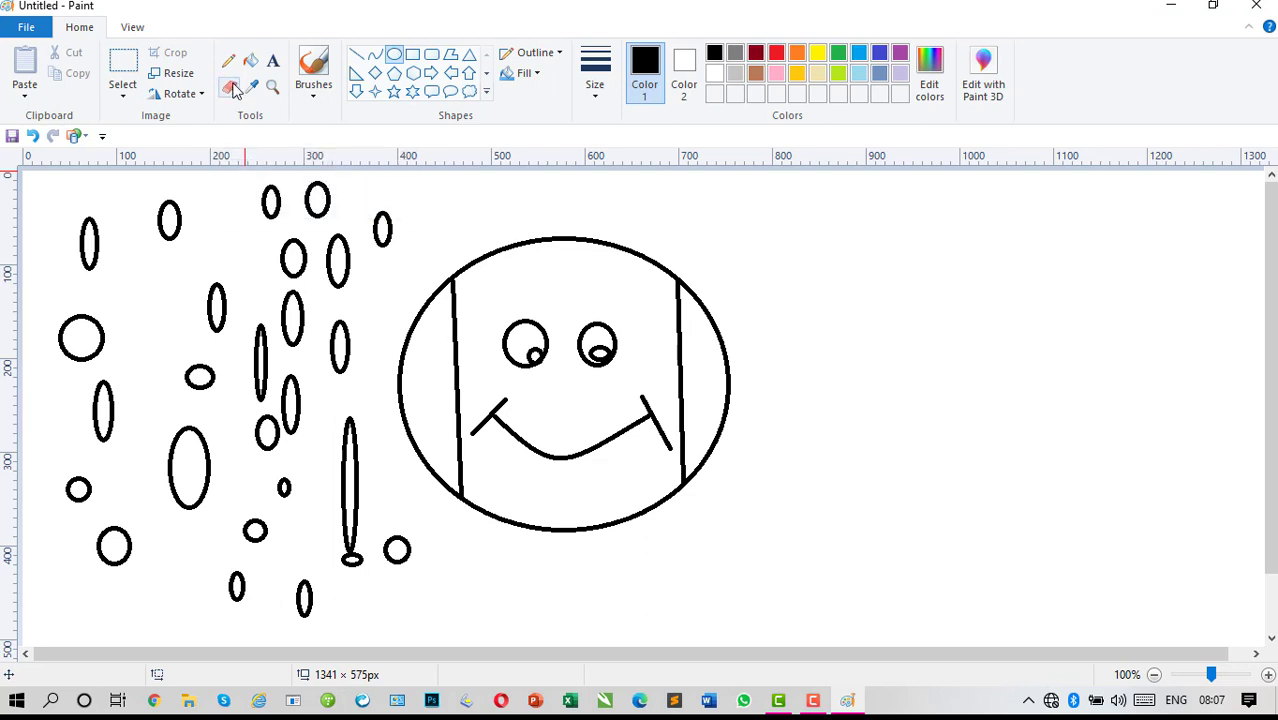
{"action": "left_click", "coordinate": [233, 88]}
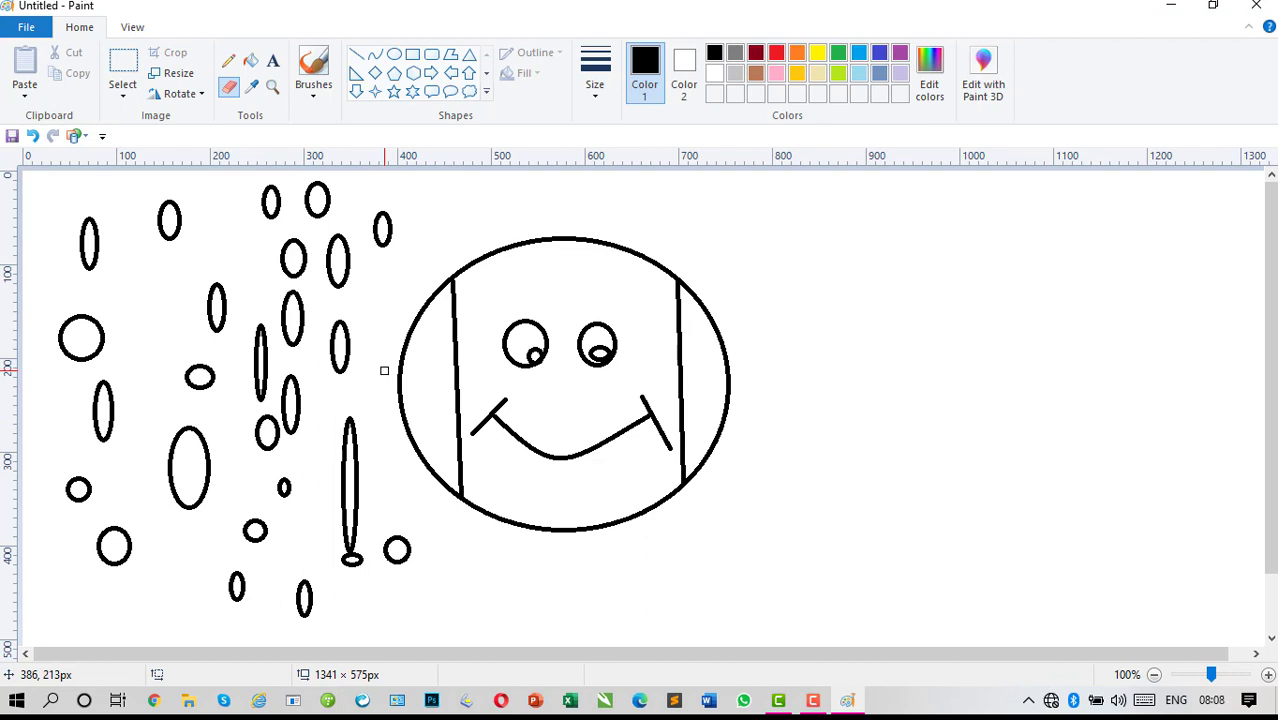
{"action": "key", "text": "ctrl+plus"}
{"action": "key", "text": "ctrl+plus"}
{"action": "key", "text": "ctrl+plus"}
{"action": "key", "text": "ctrl+plus"}
{"action": "key", "text": "ctrl+plus"}
{"action": "key", "text": "ctrl+plus"}
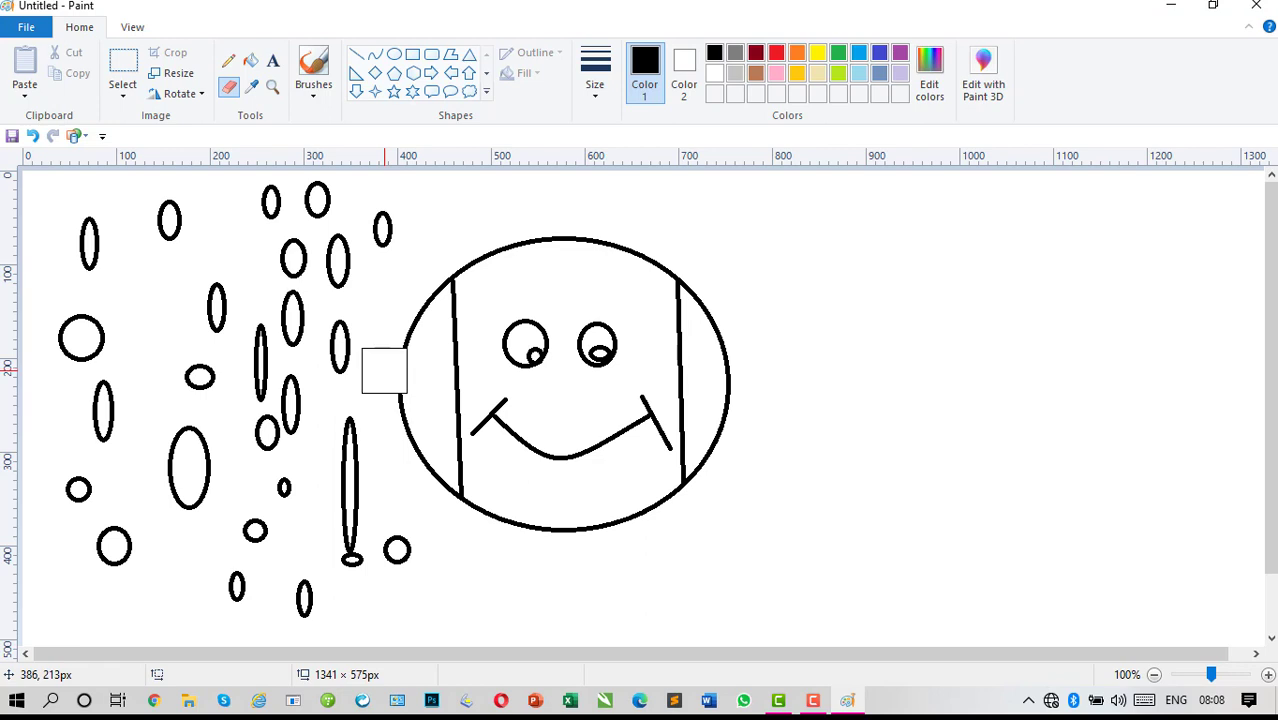
{"action": "key", "text": "ctrl+minus"}
{"action": "key", "text": "ctrl+minus"}
{"action": "key", "text": "ctrl+minus"}
{"action": "key", "text": "ctrl+minus"}
{"action": "key", "text": "ctrl+minus"}
{"action": "key", "text": "ctrl+minus"}
{"action": "key", "text": "ctrl+plus"}
{"action": "key", "text": "ctrl+plus"}
{"action": "key", "text": "ctrl+plus"}
{"action": "key", "text": "ctrl+plus"}
{"action": "key", "text": "ctrl+plus"}
{"action": "key", "text": "ctrl+plus"}
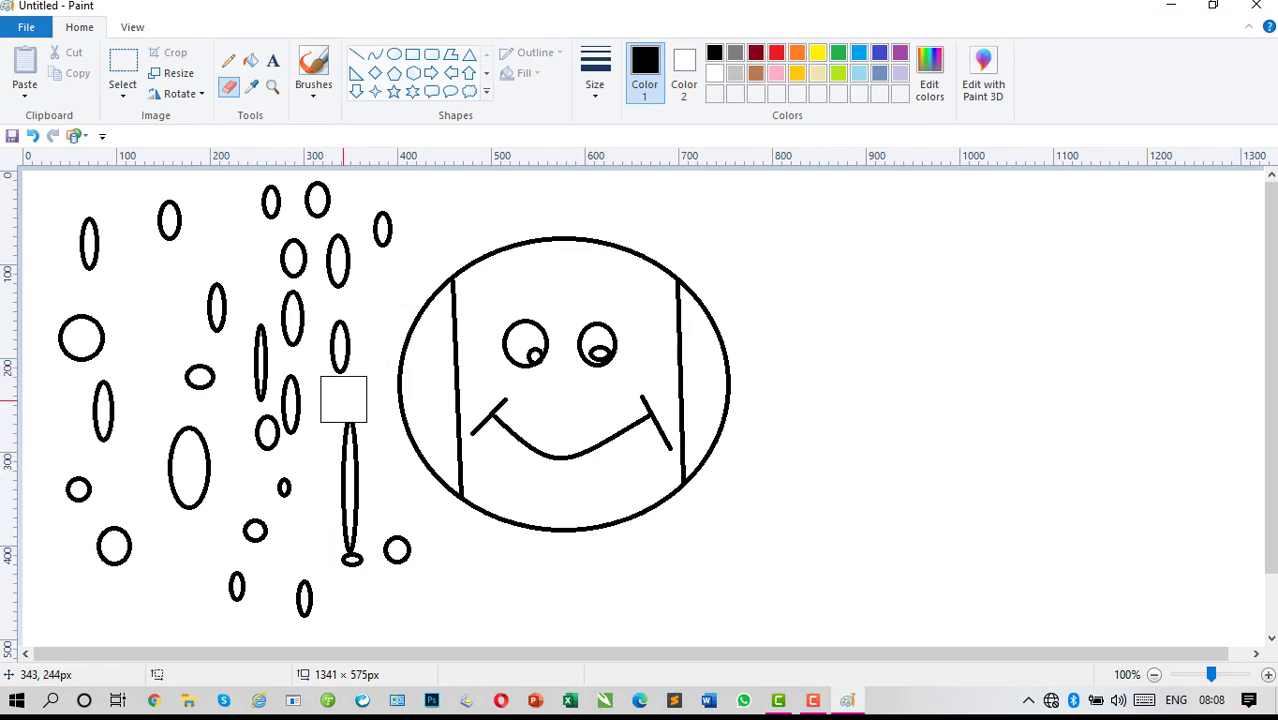
{"action": "mouse_move", "coordinate": [343, 411]}
{"action": "left_mouse_down"}
{"action": "mouse_move", "coordinate": [351, 468]}
{"action": "mouse_move", "coordinate": [333, 535]}
{"action": "mouse_move", "coordinate": [374, 550]}
{"action": "mouse_move", "coordinate": [341, 556]}
{"action": "left_mouse_up"}
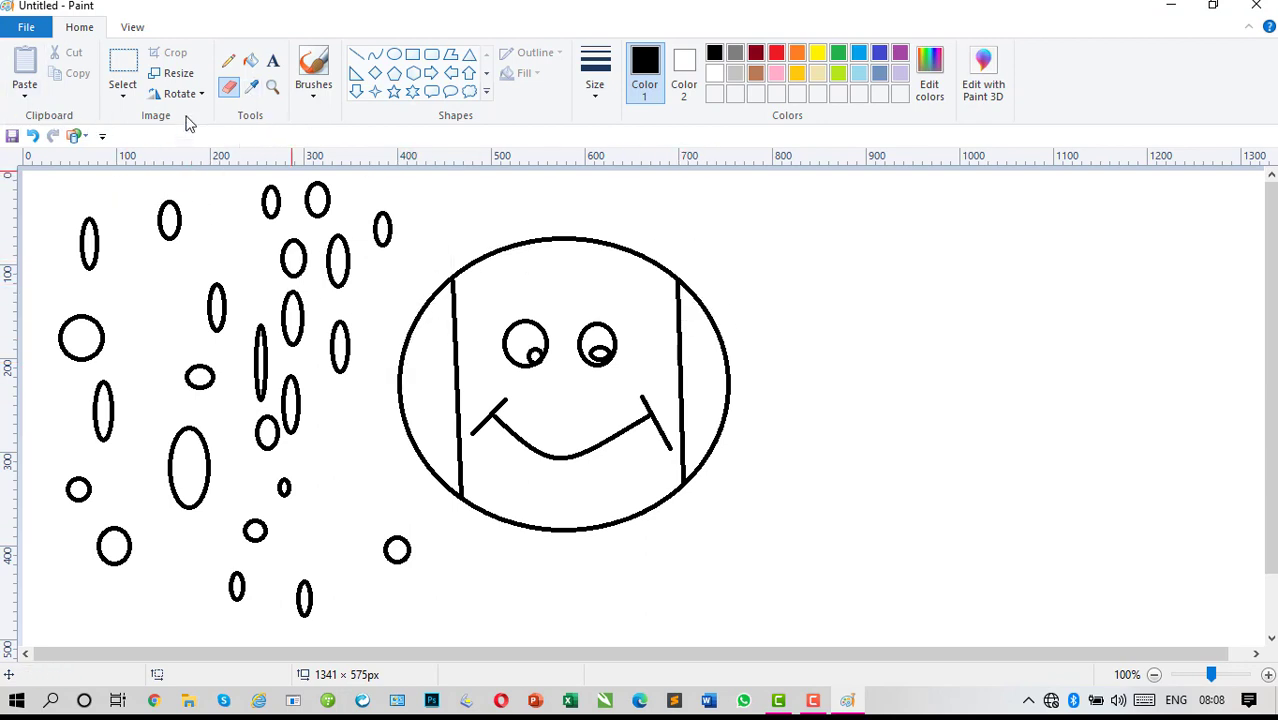
Step: Draw ten ellipses of varied sizes to the right of the face, including one about 55 × 81 px overlapping a narrow one
{"action": "left_click", "coordinate": [394, 54]}
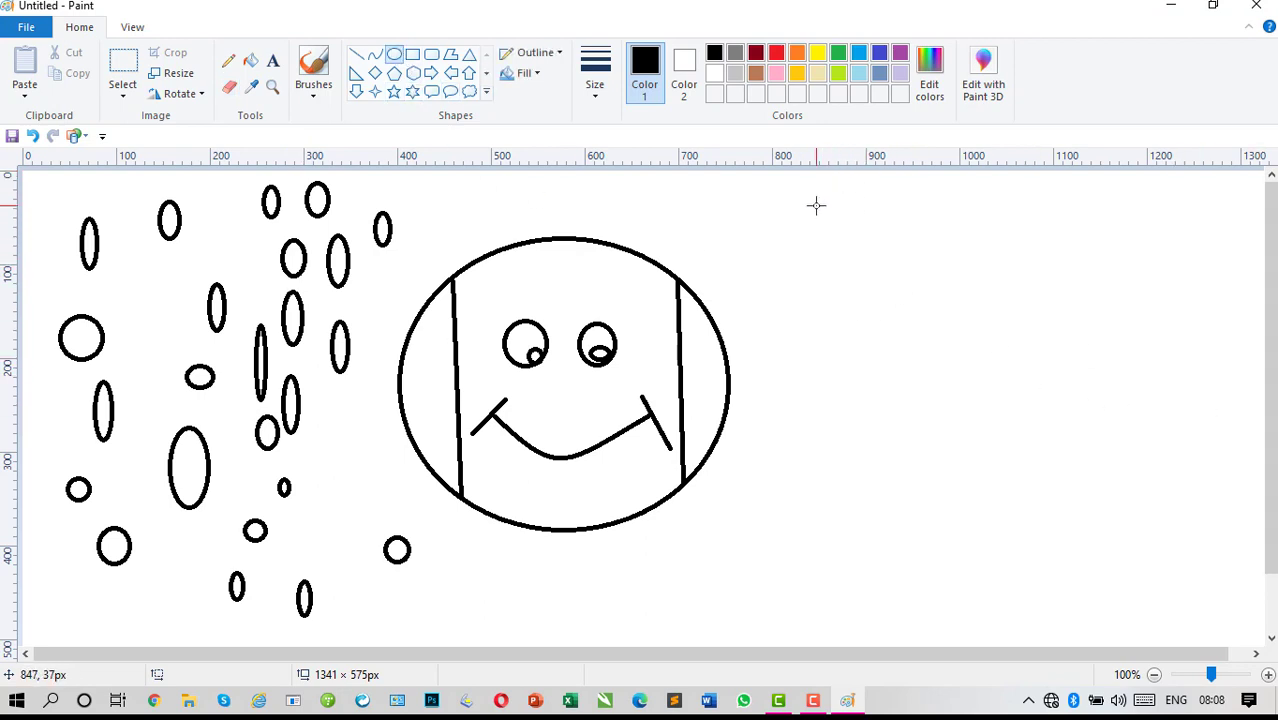
{"action": "mouse_move", "coordinate": [797, 182]}
{"action": "left_mouse_down"}
{"action": "mouse_move", "coordinate": [810, 218]}
{"action": "mouse_move", "coordinate": [872, 236]}
{"action": "left_mouse_up"}
{"action": "mouse_move", "coordinate": [922, 198]}
{"action": "left_mouse_down"}
{"action": "mouse_move", "coordinate": [1001, 368]}
{"action": "mouse_move", "coordinate": [1038, 402]}
{"action": "left_mouse_up"}
{"action": "left_click_drag", "start_coordinate": [1082, 340], "coordinate": [1155, 443]}
{"action": "left_click_drag", "start_coordinate": [981, 508], "coordinate": [1001, 542]}
{"action": "left_click_drag", "start_coordinate": [1050, 505], "coordinate": [1086, 562]}
{"action": "left_click_drag", "start_coordinate": [757, 443], "coordinate": [813, 464]}
{"action": "left_click_drag", "start_coordinate": [918, 387], "coordinate": [926, 423]}
{"action": "left_click_drag", "start_coordinate": [872, 354], "coordinate": [928, 432]}
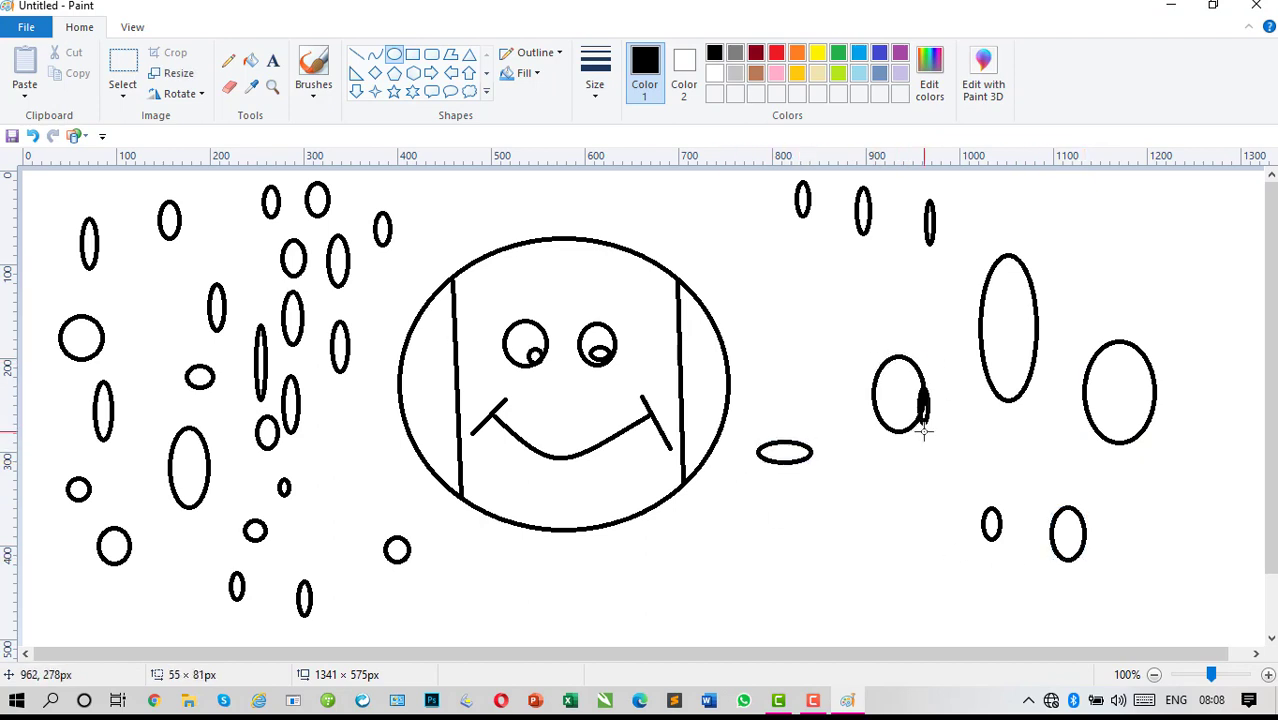
{"action": "left_click", "coordinate": [938, 246]}
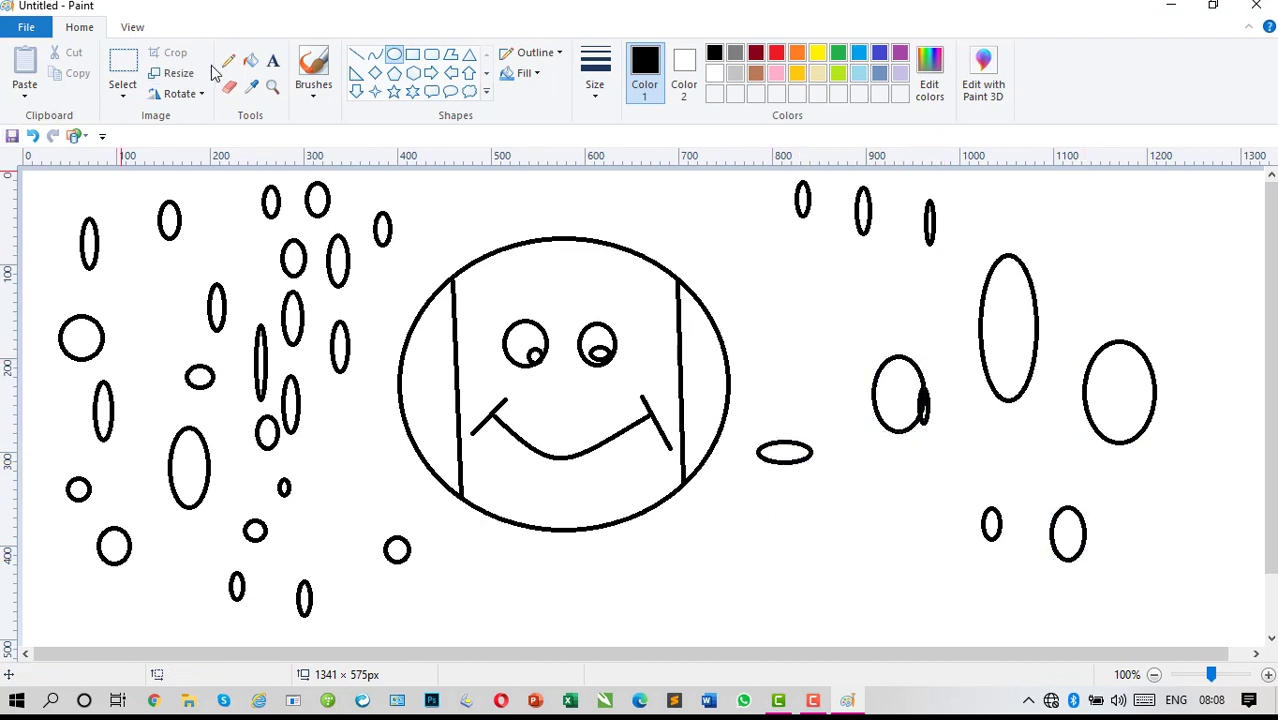
Step: Erase the two overlapping ellipses between the face and the large tall ellipse, and switch back to the Ellipse shape
{"action": "left_click", "coordinate": [231, 88]}
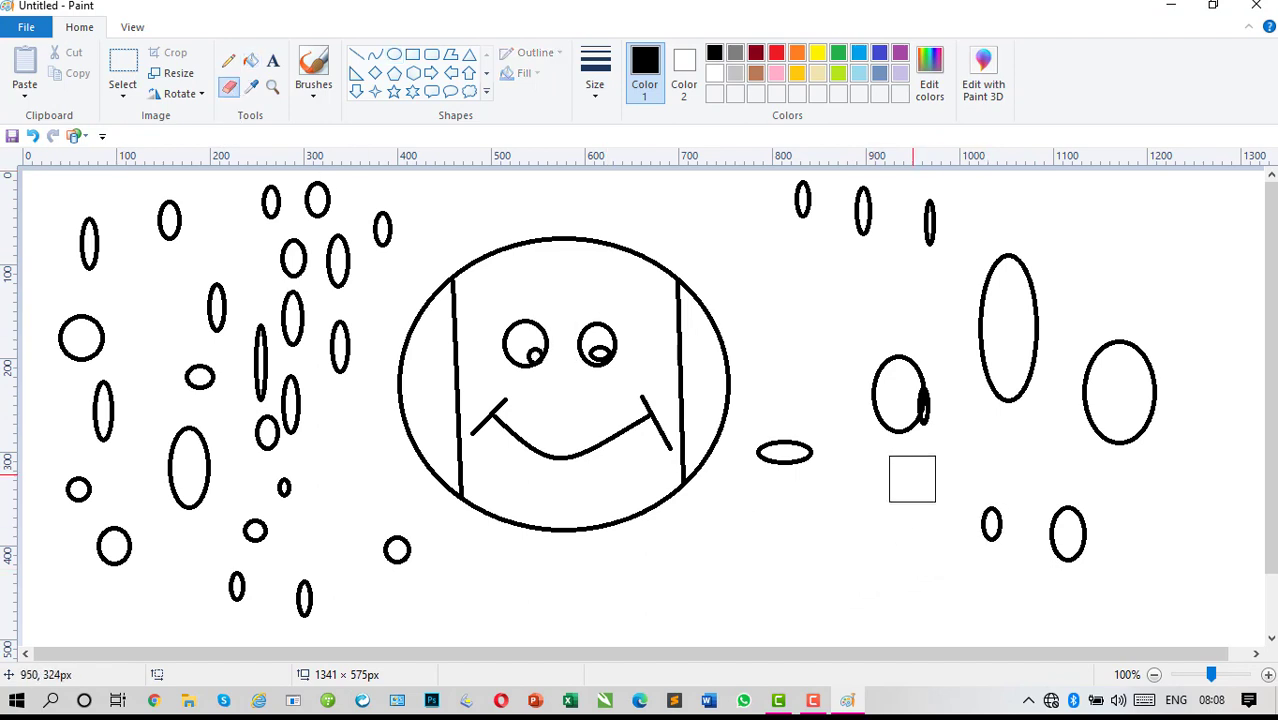
{"action": "mouse_move", "coordinate": [904, 468]}
{"action": "left_mouse_down"}
{"action": "mouse_move", "coordinate": [920, 427]}
{"action": "mouse_move", "coordinate": [918, 358]}
{"action": "mouse_move", "coordinate": [881, 377]}
{"action": "left_mouse_up"}
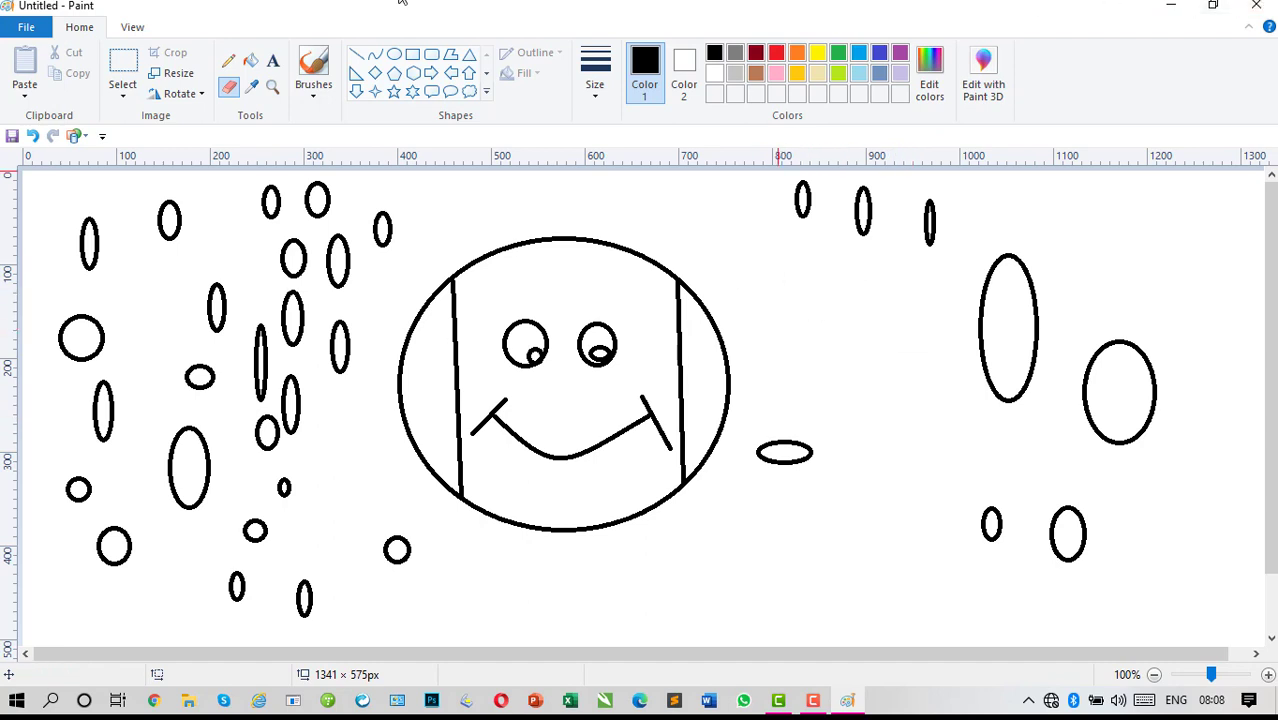
{"action": "left_click", "coordinate": [394, 54]}
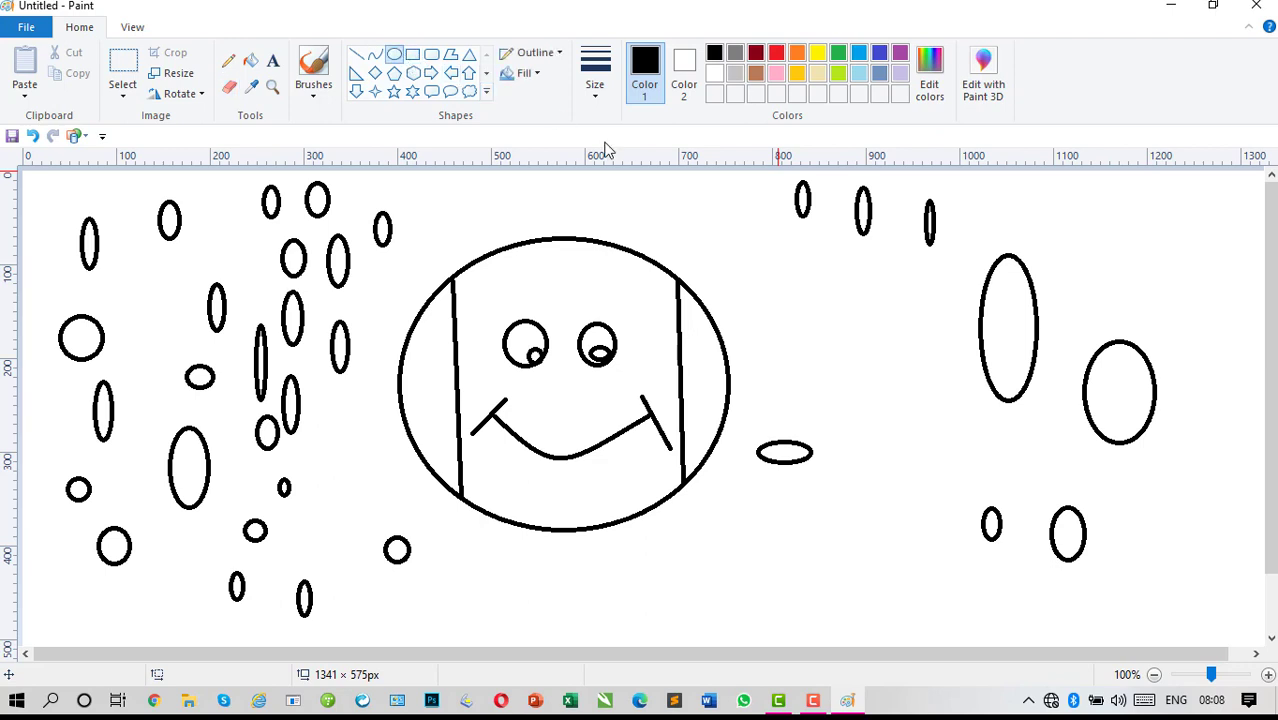
{"action": "left_click_drag", "start_coordinate": [797, 243], "coordinate": [907, 536]}
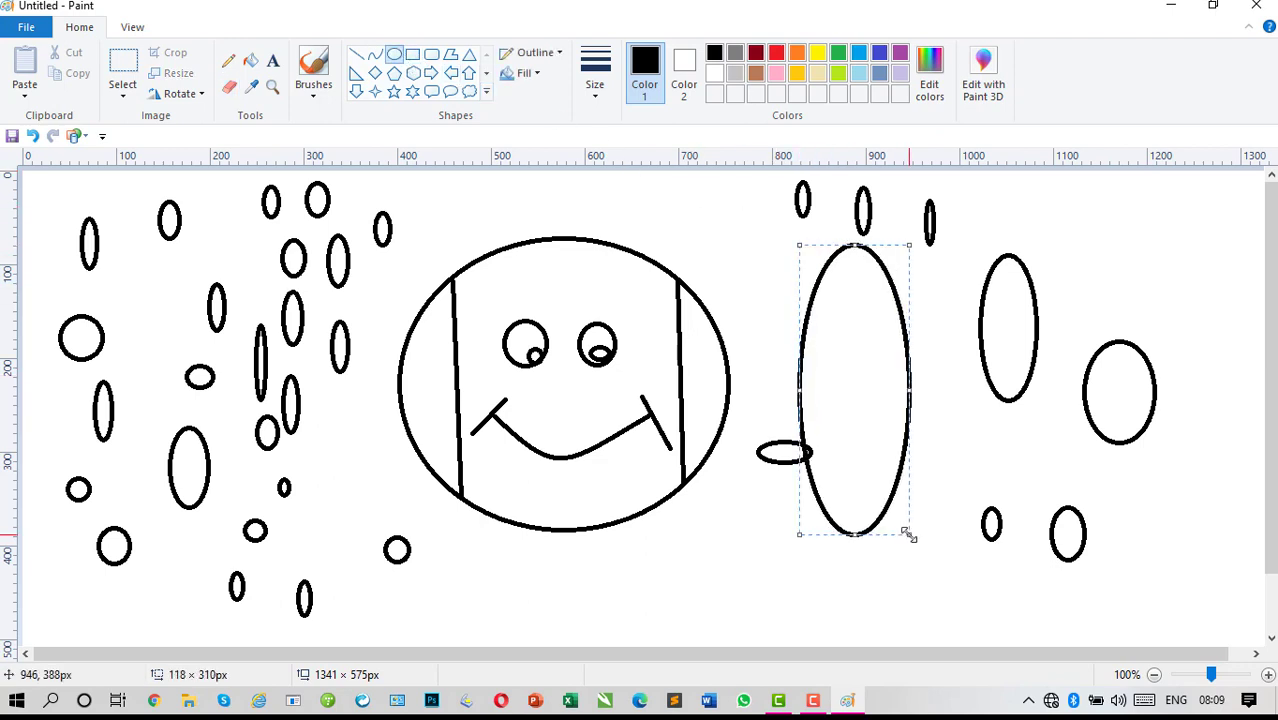
{"action": "mouse_move", "coordinate": [914, 480]}
{"action": "left_mouse_down"}
{"action": "mouse_move", "coordinate": [908, 427]}
{"action": "mouse_move", "coordinate": [846, 423]}
{"action": "mouse_move", "coordinate": [929, 441]}
{"action": "mouse_move", "coordinate": [905, 462]}
{"action": "mouse_move", "coordinate": [916, 500]}
{"action": "left_mouse_up"}
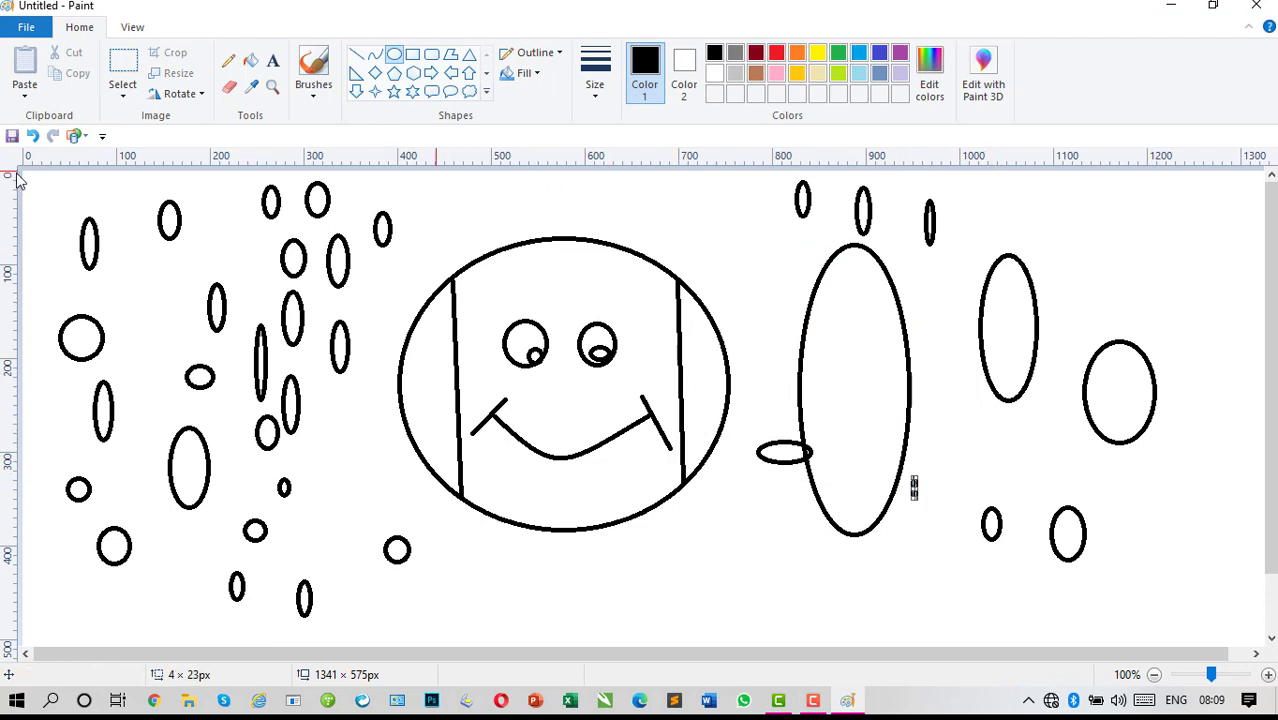
{"action": "left_click", "coordinate": [33, 144]}
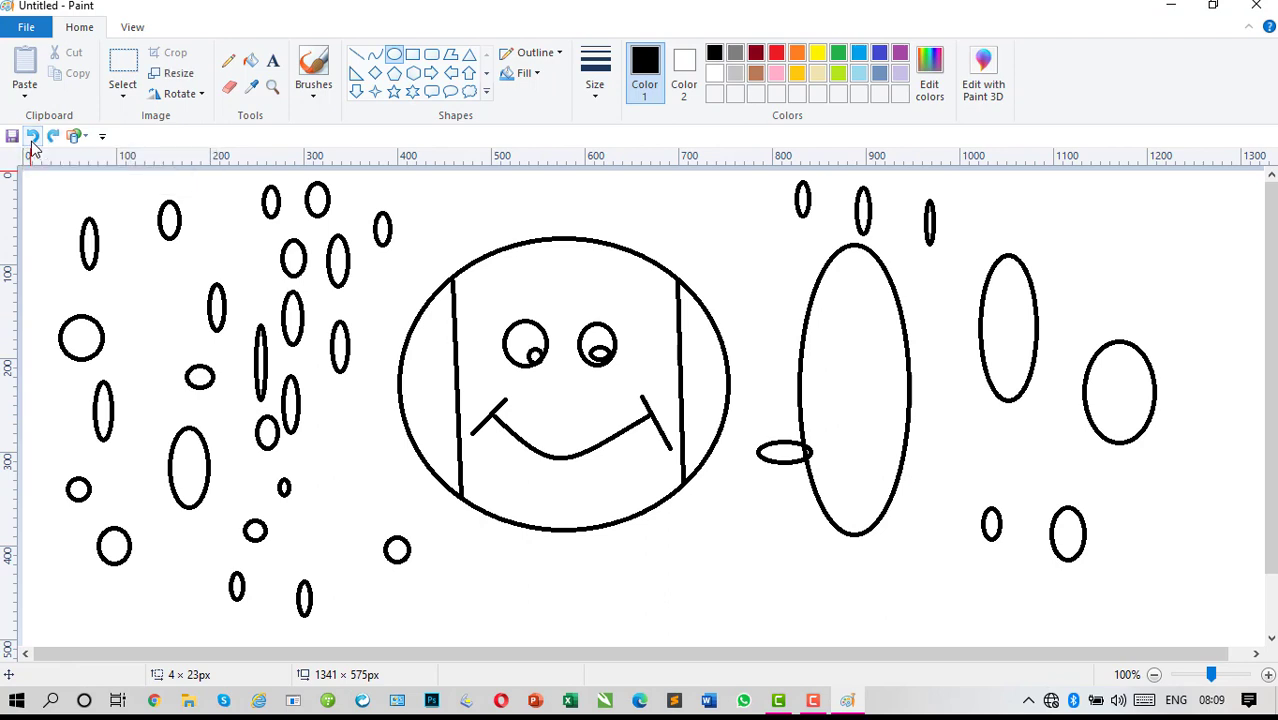
{"action": "left_click", "coordinate": [33, 144]}
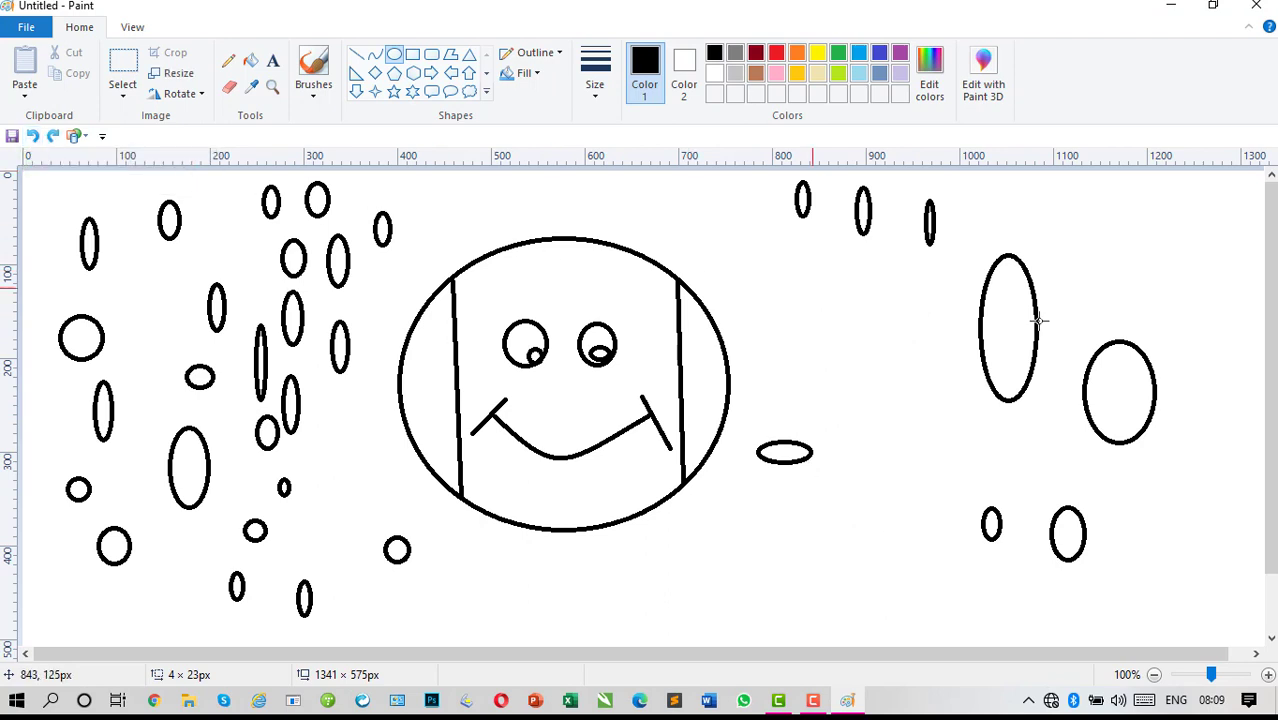
{"action": "mouse_move", "coordinate": [864, 282]}
{"action": "left_mouse_down"}
{"action": "mouse_move", "coordinate": [894, 381]}
{"action": "mouse_move", "coordinate": [934, 404]}
{"action": "left_mouse_up"}
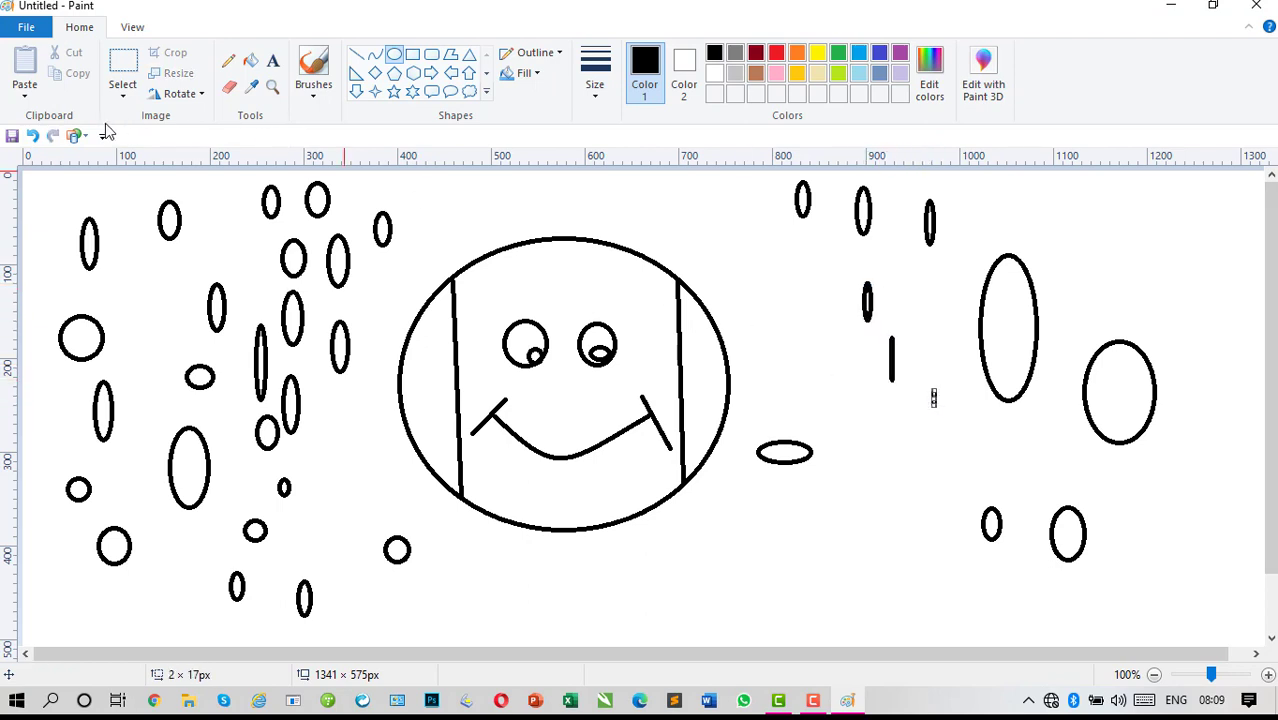
{"action": "left_click", "coordinate": [32, 137]}
{"action": "left_click", "coordinate": [32, 137]}
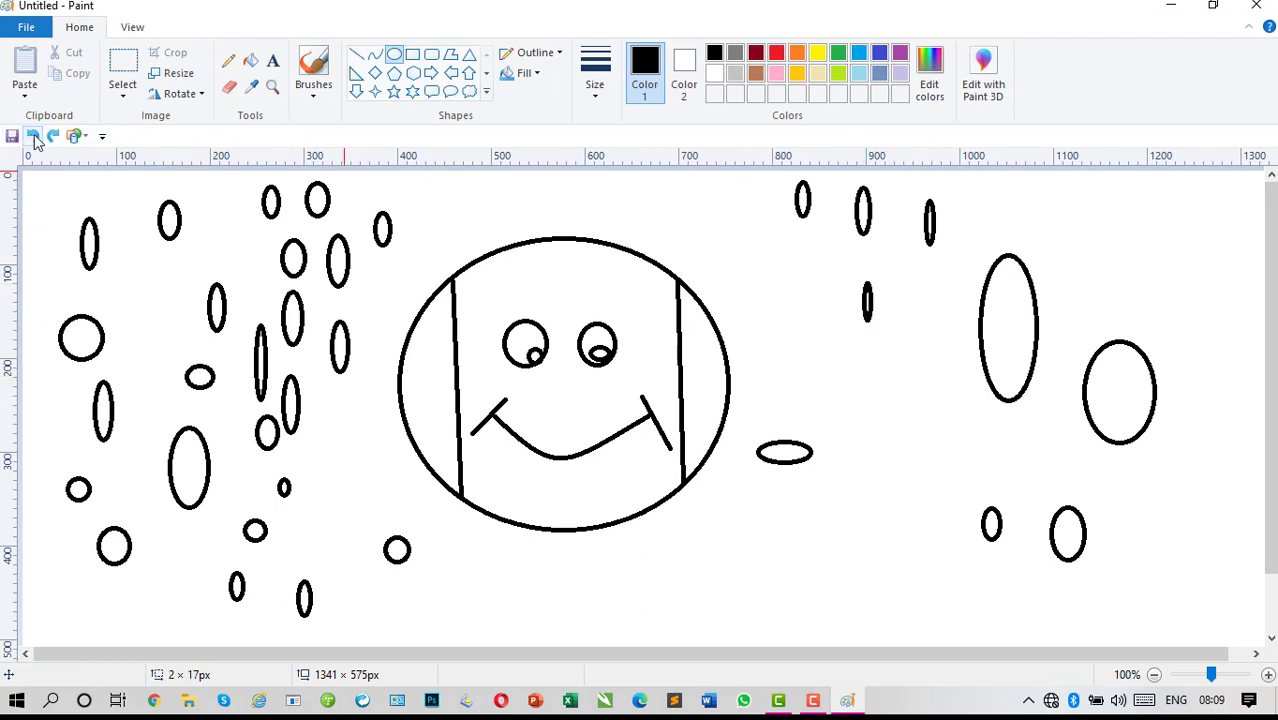
{"action": "left_click", "coordinate": [32, 137]}
Step: Draw three small ellipses near the lower left of the large tall ellipse and undo the last two
{"action": "mouse_move", "coordinate": [911, 375]}
{"action": "left_mouse_down"}
{"action": "mouse_move", "coordinate": [946, 401]}
{"action": "mouse_move", "coordinate": [919, 433]}
{"action": "mouse_move", "coordinate": [919, 476]}
{"action": "mouse_move", "coordinate": [1003, 460]}
{"action": "left_mouse_up"}
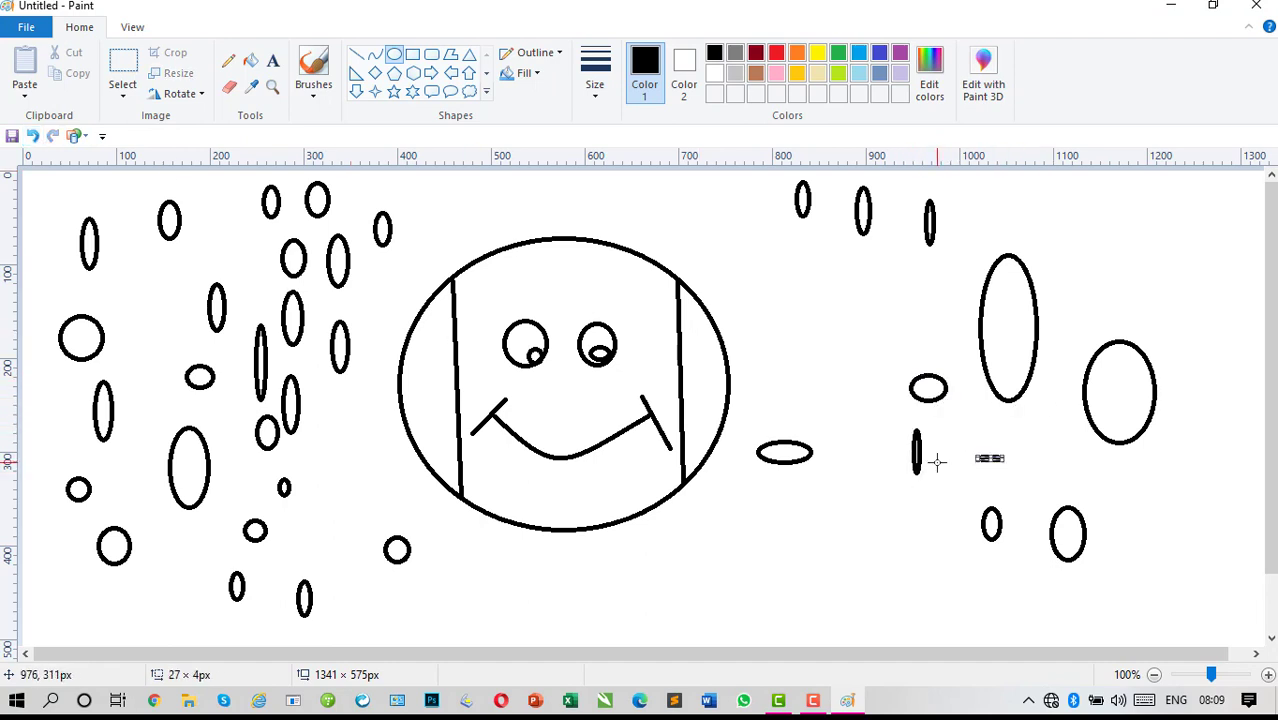
{"action": "left_click", "coordinate": [33, 137]}
{"action": "left_click", "coordinate": [33, 137]}
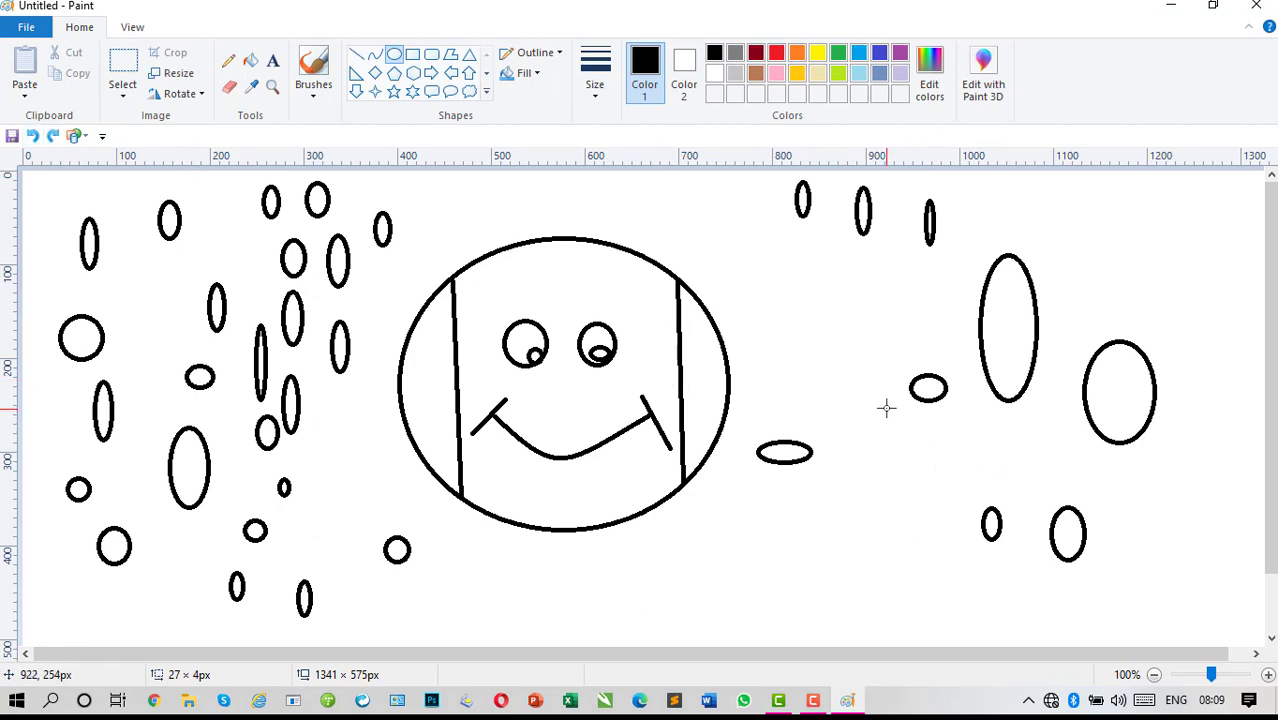
Step: Draw five small ellipses around the large tall ellipse's left side, including ones about 30 × 25, 24 × 45, 39 × 30 and 19 × 22 px
{"action": "mouse_move", "coordinate": [886, 407]}
{"action": "left_mouse_down"}
{"action": "mouse_move", "coordinate": [904, 439]}
{"action": "mouse_move", "coordinate": [969, 462]}
{"action": "left_mouse_up"}
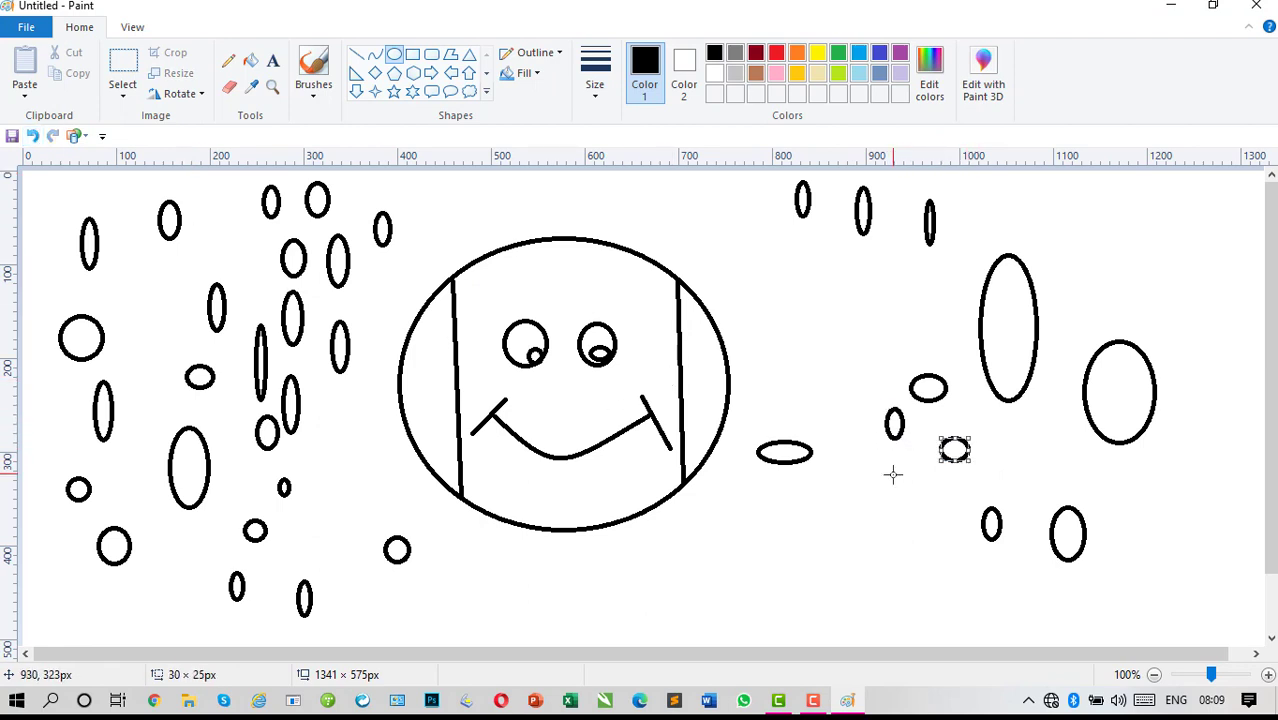
{"action": "mouse_move", "coordinate": [885, 480]}
{"action": "left_mouse_down"}
{"action": "mouse_move", "coordinate": [895, 524]}
{"action": "mouse_move", "coordinate": [909, 525]}
{"action": "left_mouse_up"}
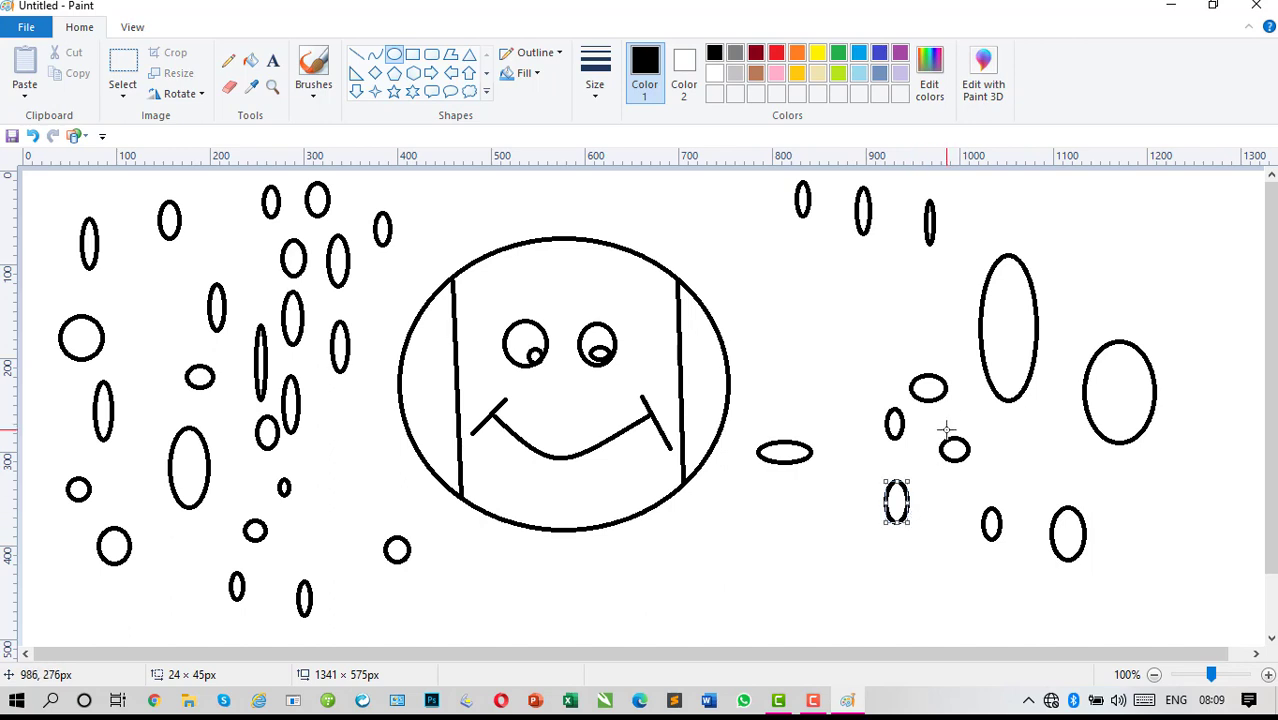
{"action": "mouse_move", "coordinate": [852, 305]}
{"action": "left_mouse_down"}
{"action": "mouse_move", "coordinate": [862, 335]}
{"action": "mouse_move", "coordinate": [894, 322]}
{"action": "left_mouse_up"}
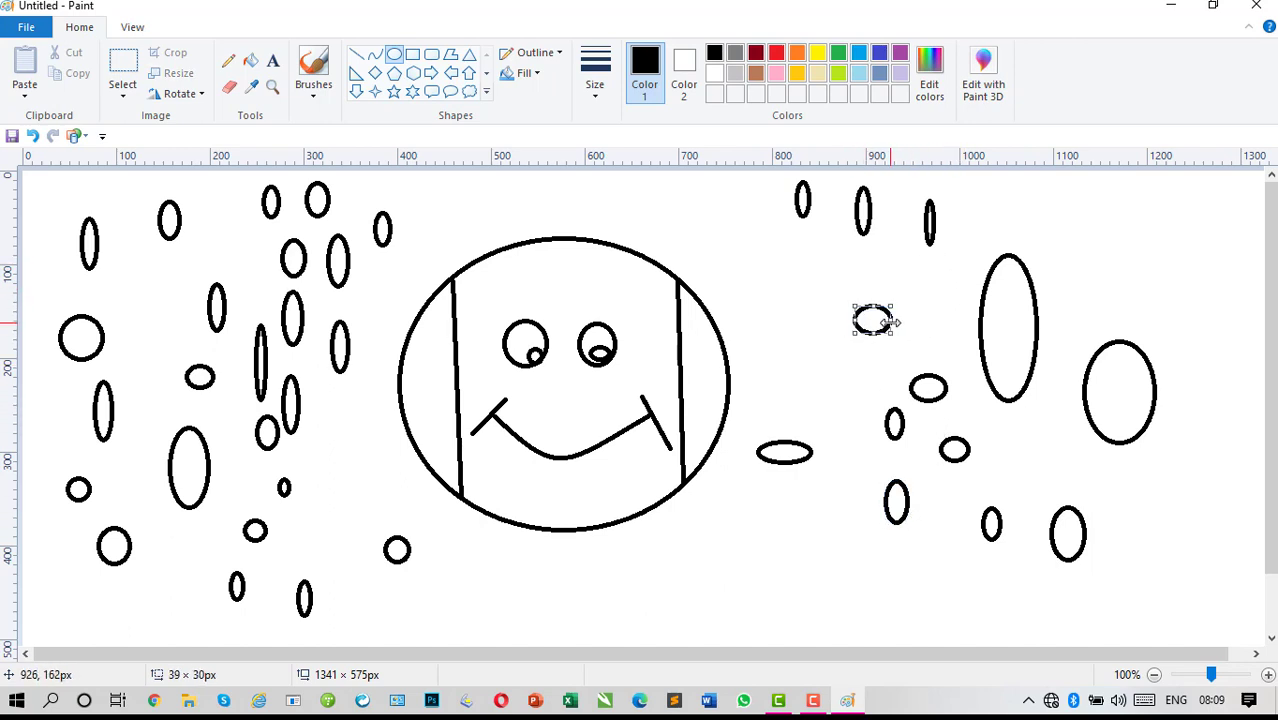
{"action": "left_click_drag", "start_coordinate": [966, 254], "coordinate": [985, 274]}
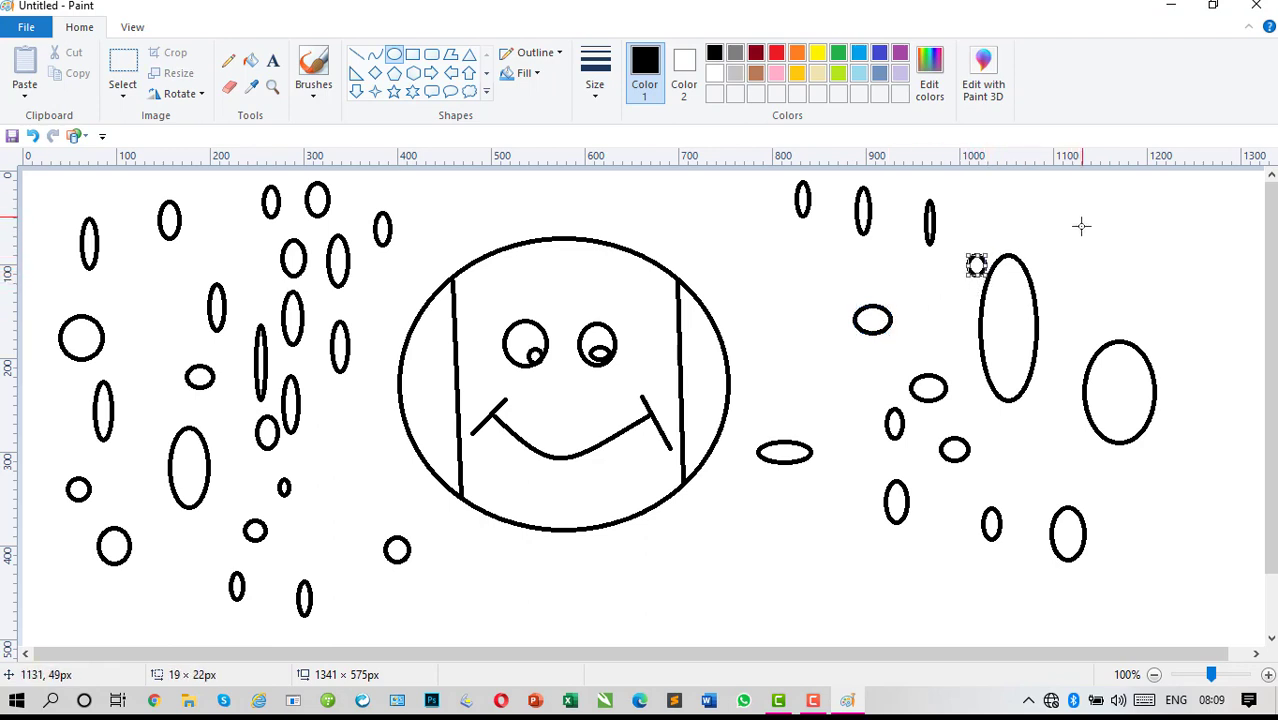
Step: Draw three ellipses near the canvas's far right, including one about 26 × 33 px, and stretch the lowest into a wide, flat ellipse
{"action": "mouse_move", "coordinate": [1080, 217]}
{"action": "left_mouse_down"}
{"action": "mouse_move", "coordinate": [1121, 275]}
{"action": "mouse_move", "coordinate": [1227, 289]}
{"action": "left_mouse_up"}
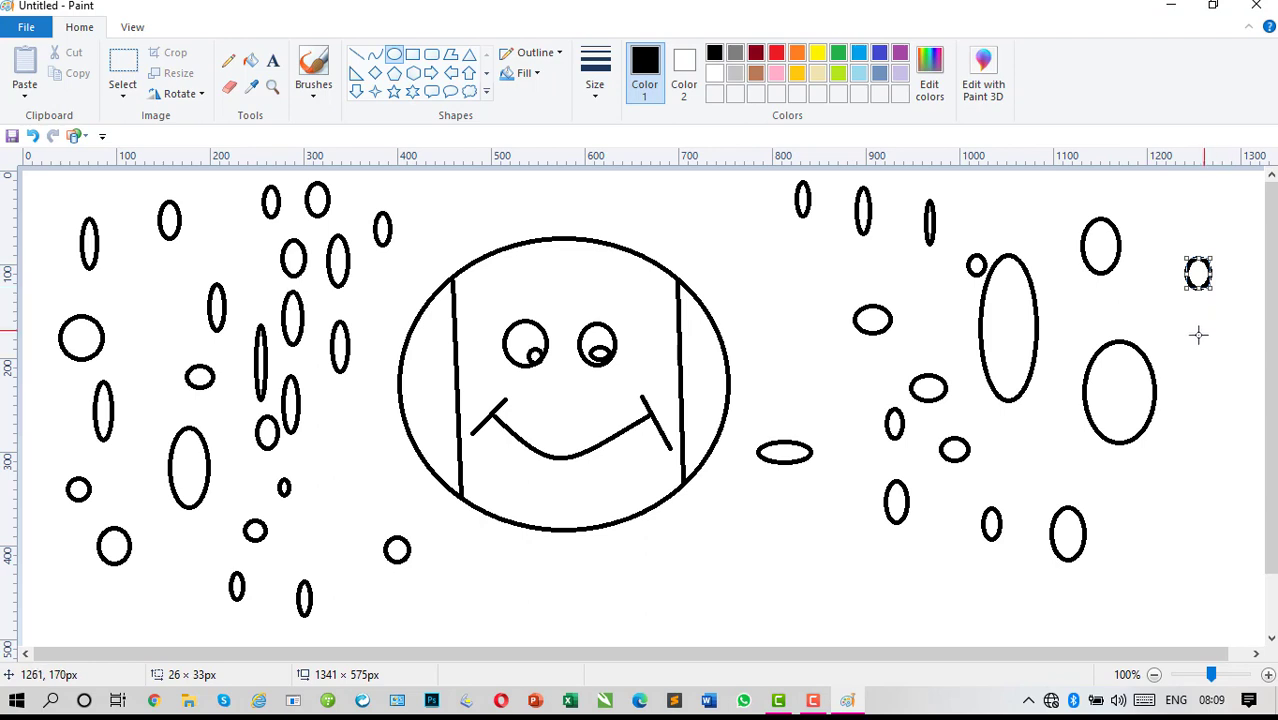
{"action": "left_click_drag", "start_coordinate": [1193, 340], "coordinate": [1205, 370]}
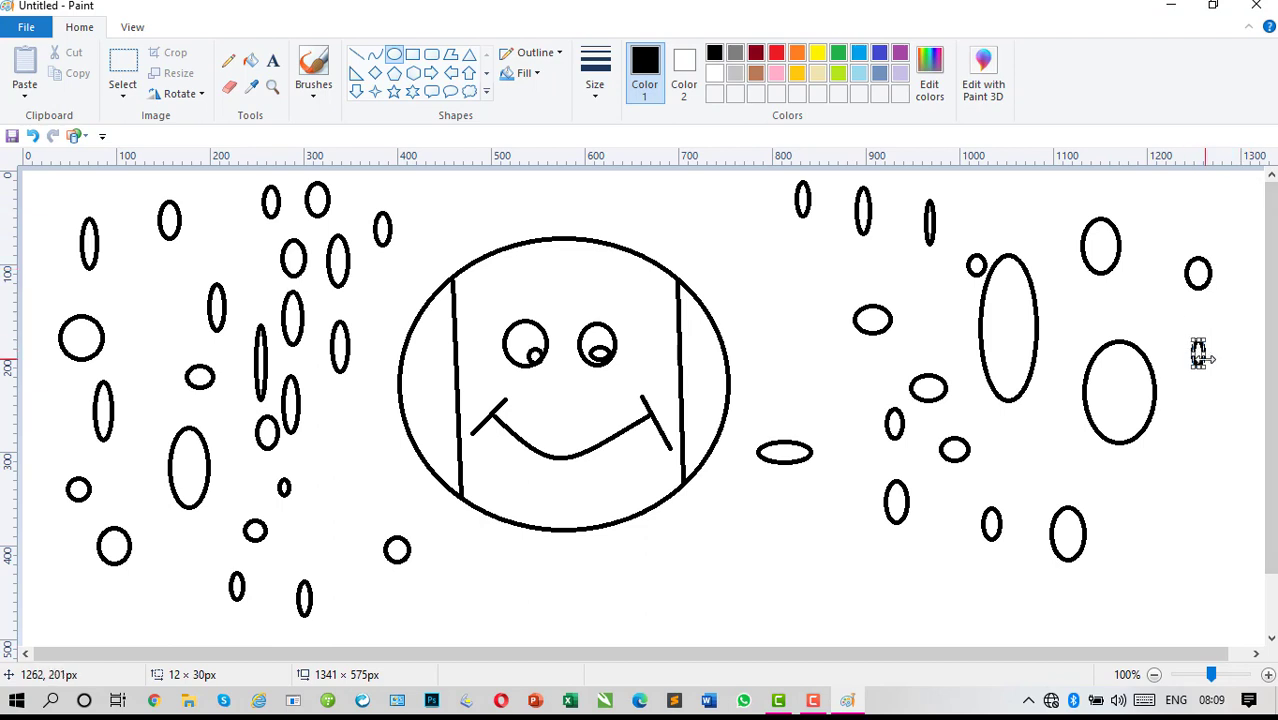
{"action": "mouse_move", "coordinate": [1206, 357]}
{"action": "left_mouse_down"}
{"action": "mouse_move", "coordinate": [1265, 379]}
{"action": "mouse_move", "coordinate": [1225, 361]}
{"action": "left_mouse_up"}
{"action": "left_click", "coordinate": [1168, 424]}
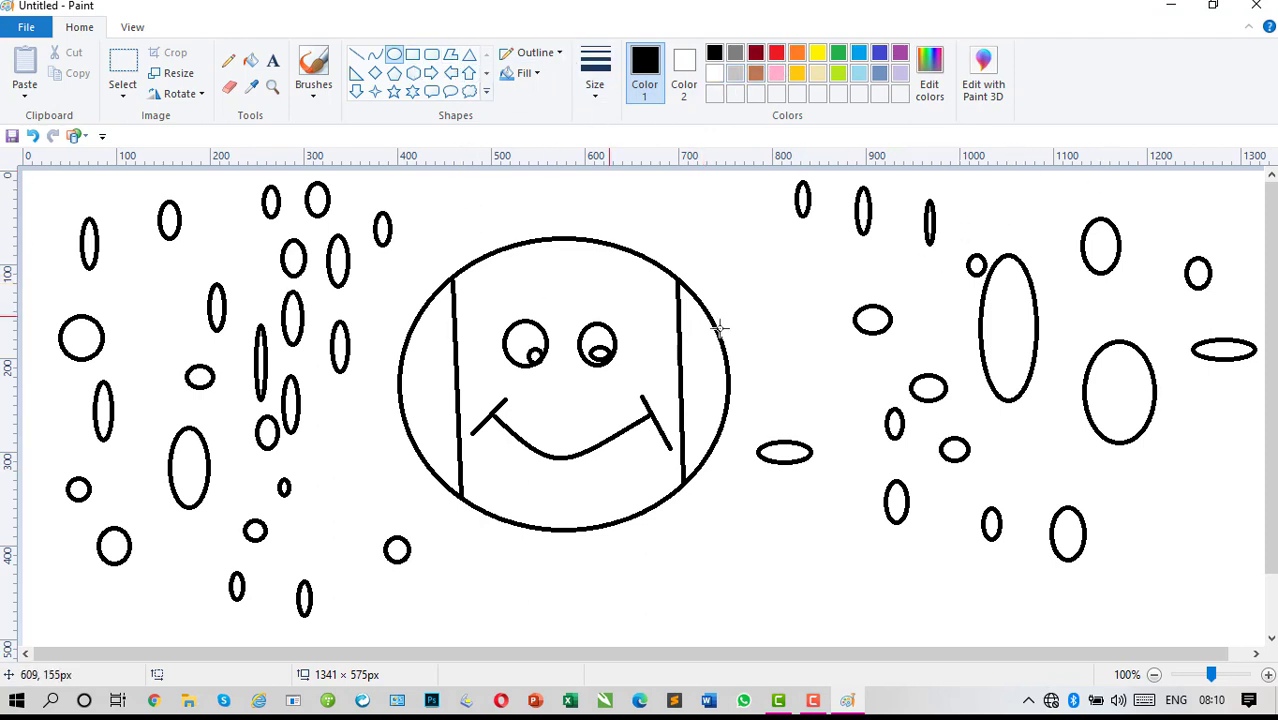
Step: Fill the background around the face and ellipses with Indigo
{"action": "left_click", "coordinate": [251, 63]}
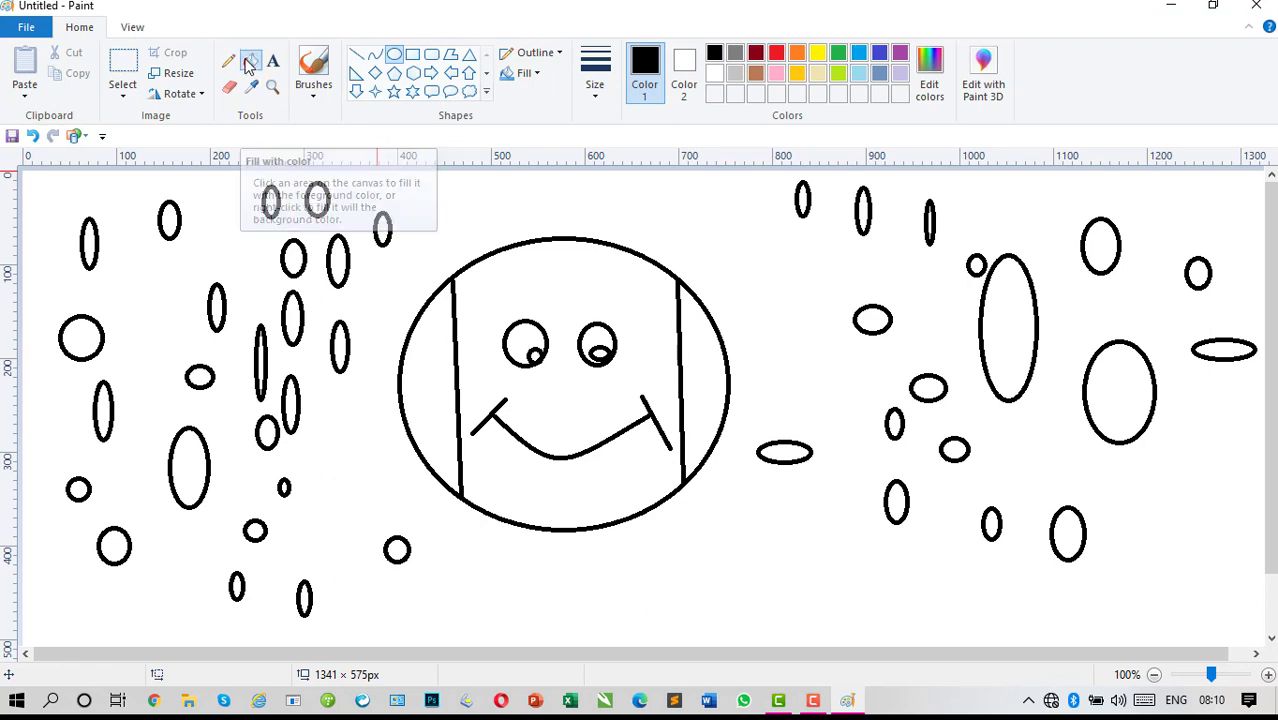
{"action": "left_click", "coordinate": [250, 70]}
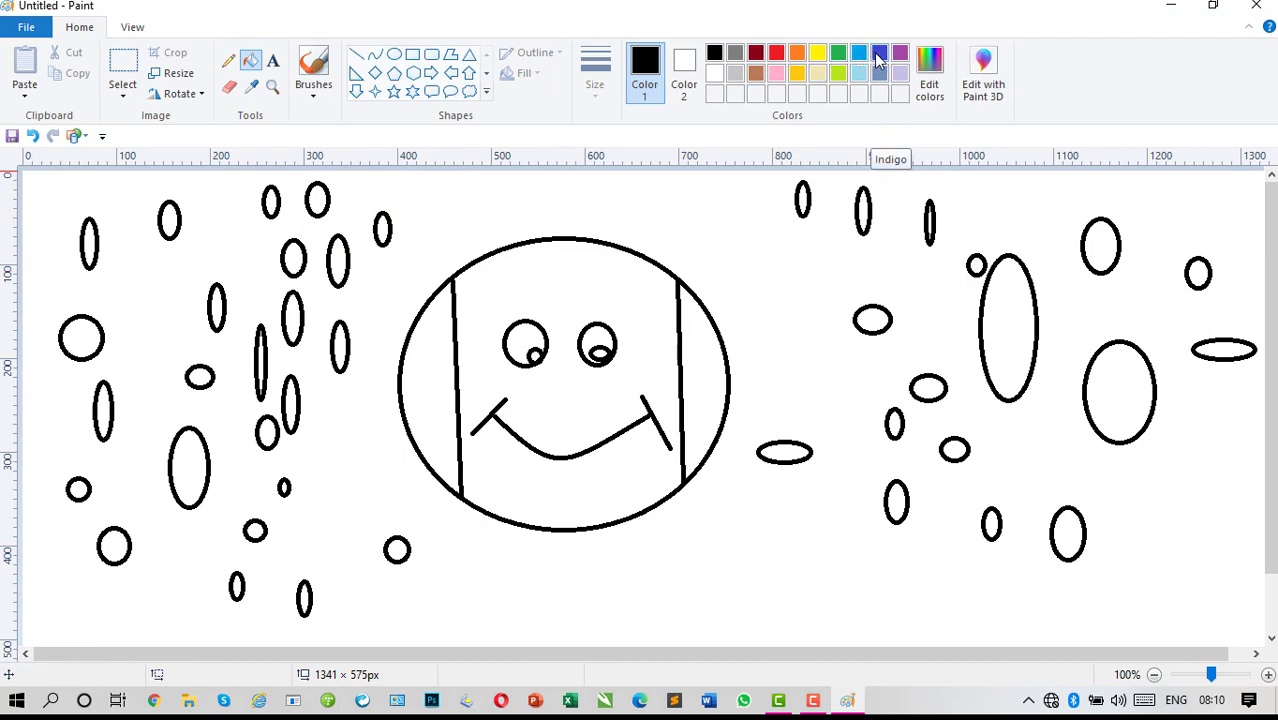
{"action": "left_click", "coordinate": [879, 55]}
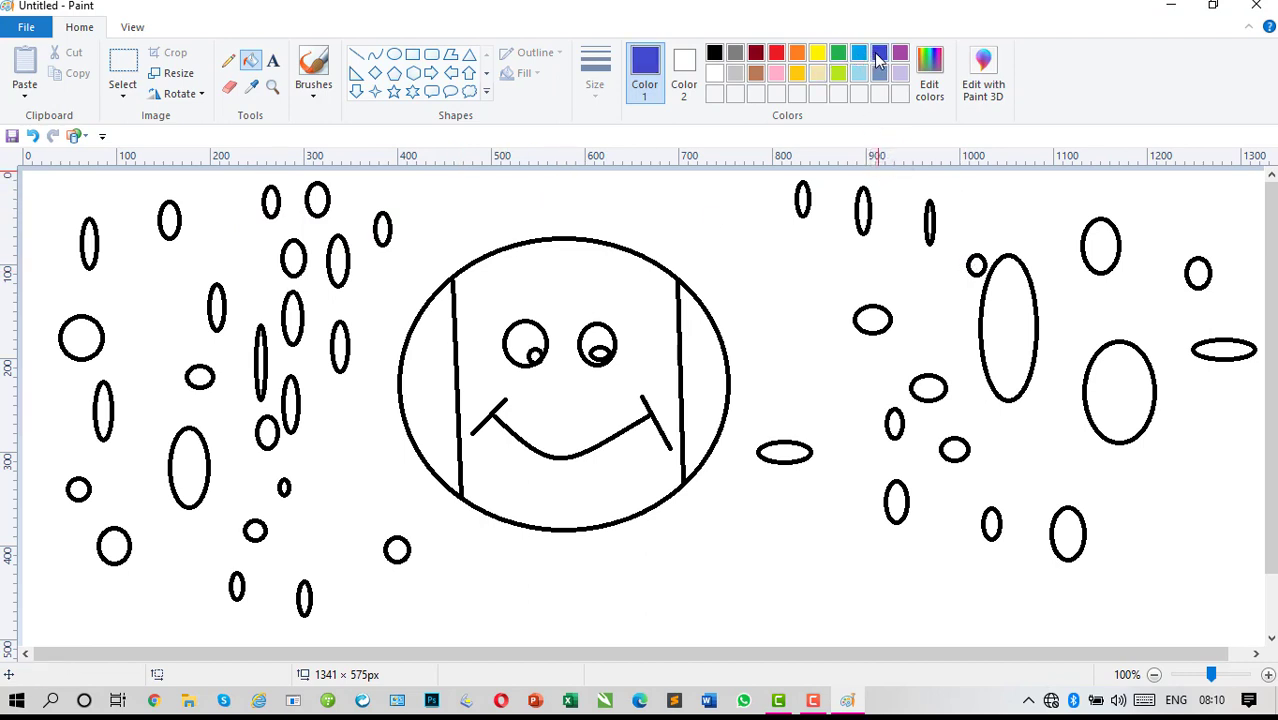
{"action": "left_click", "coordinate": [790, 215]}
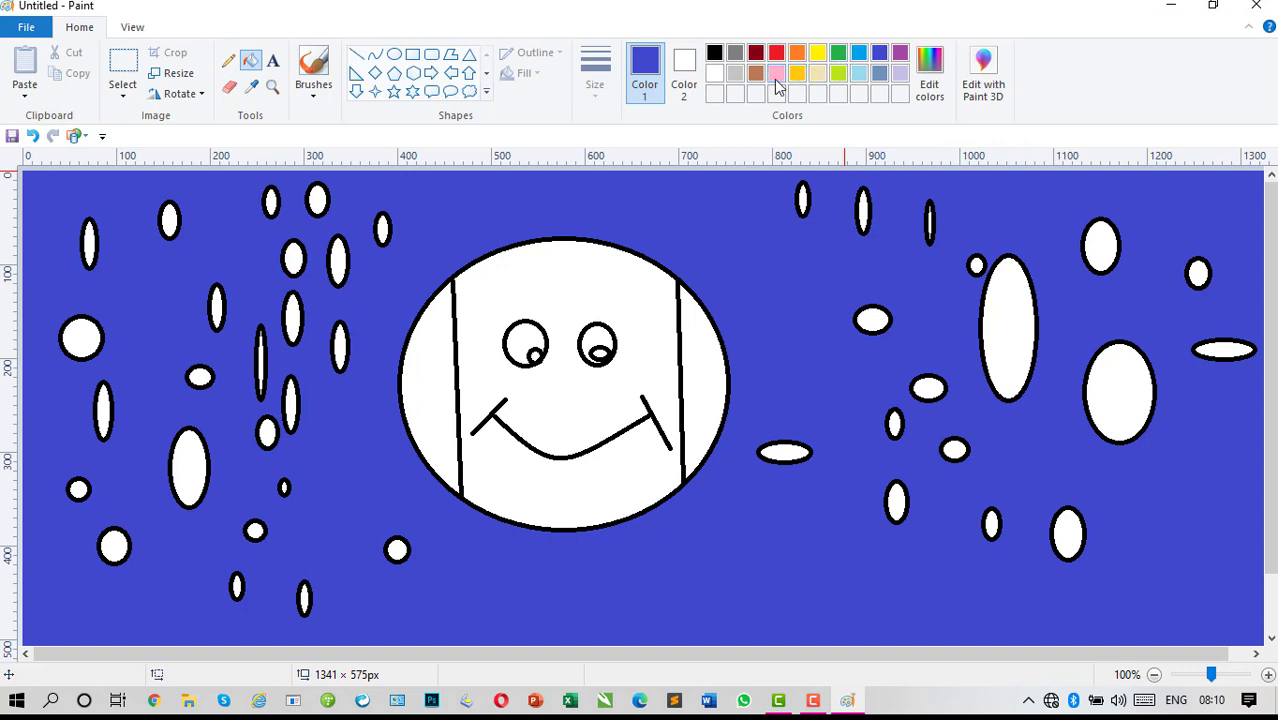
Step: Fill the nine upper and far-right ellipses on the face's right side with light pink, including the two largest ones
{"action": "left_click", "coordinate": [776, 79]}
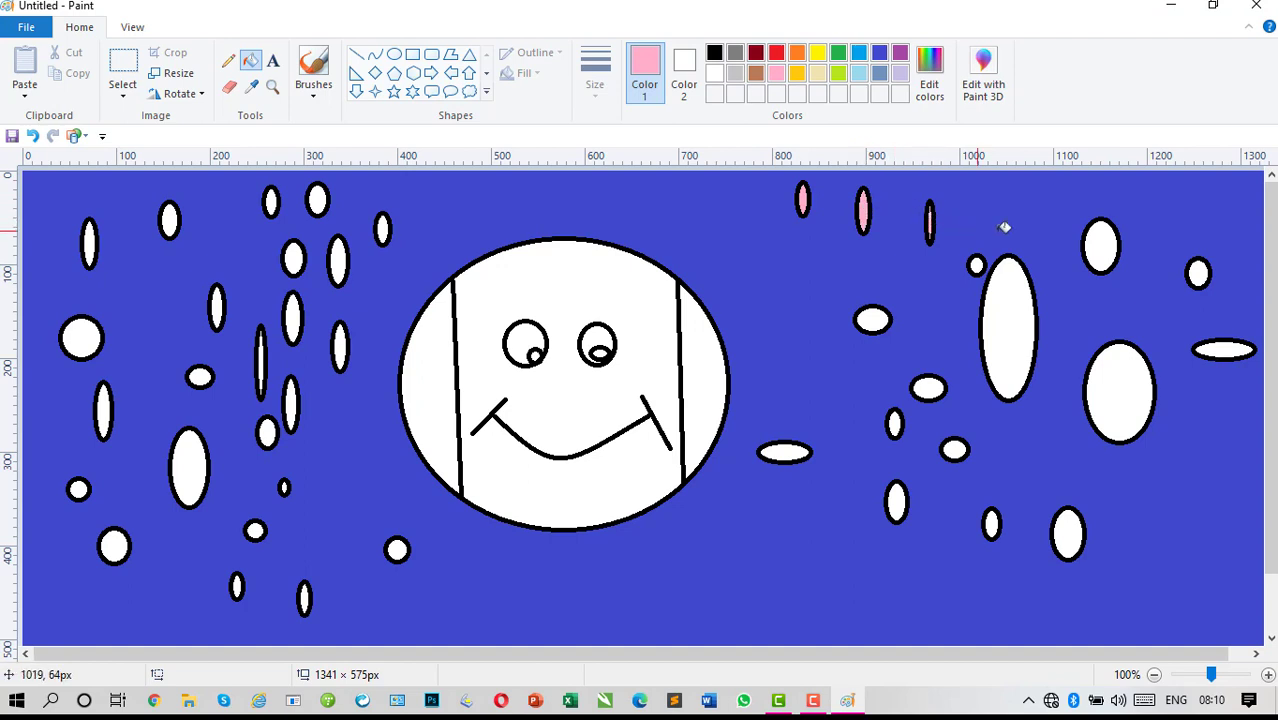
{"action": "left_click", "coordinate": [1103, 250]}
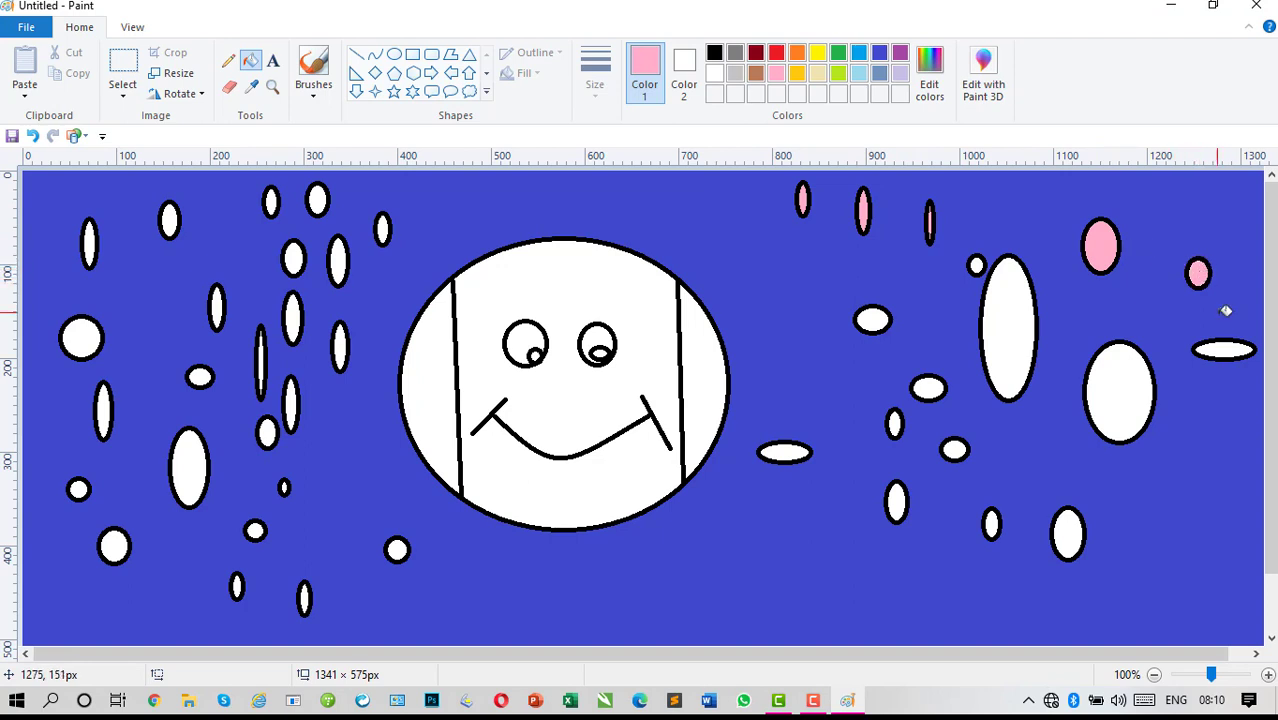
{"action": "left_click", "coordinate": [1226, 347]}
{"action": "left_click", "coordinate": [1138, 386]}
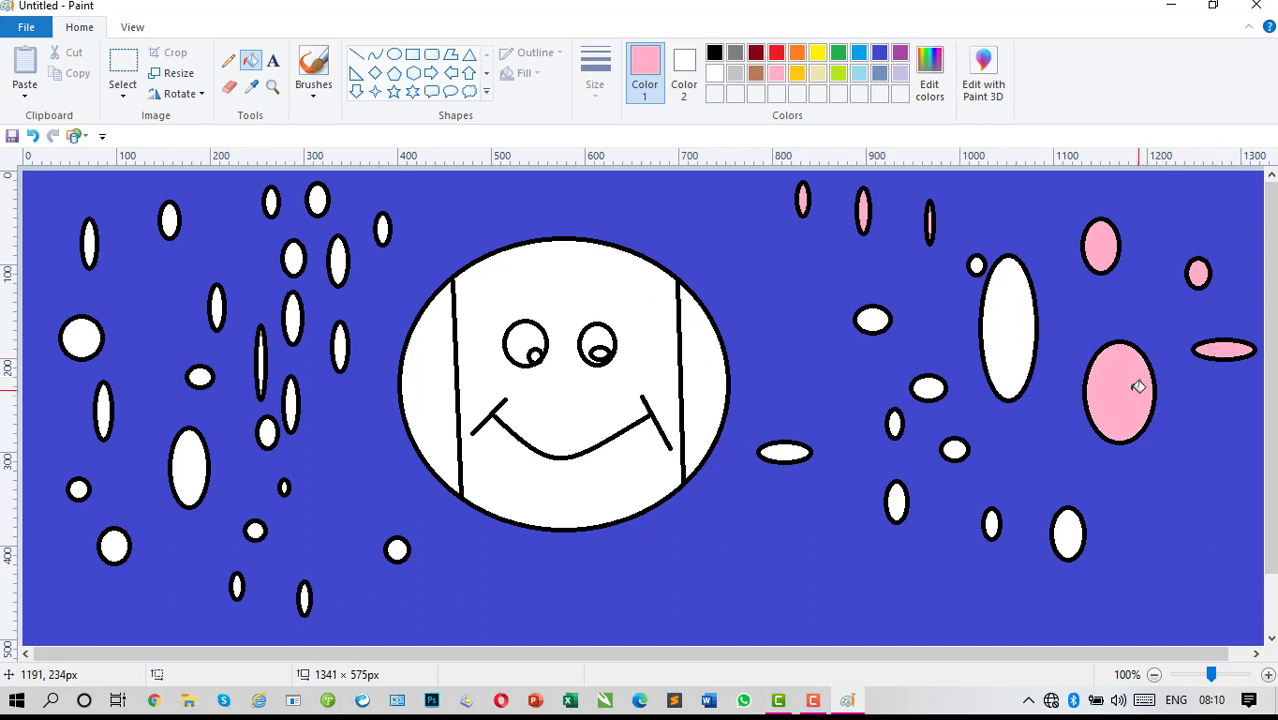
{"action": "left_click", "coordinate": [1012, 334]}
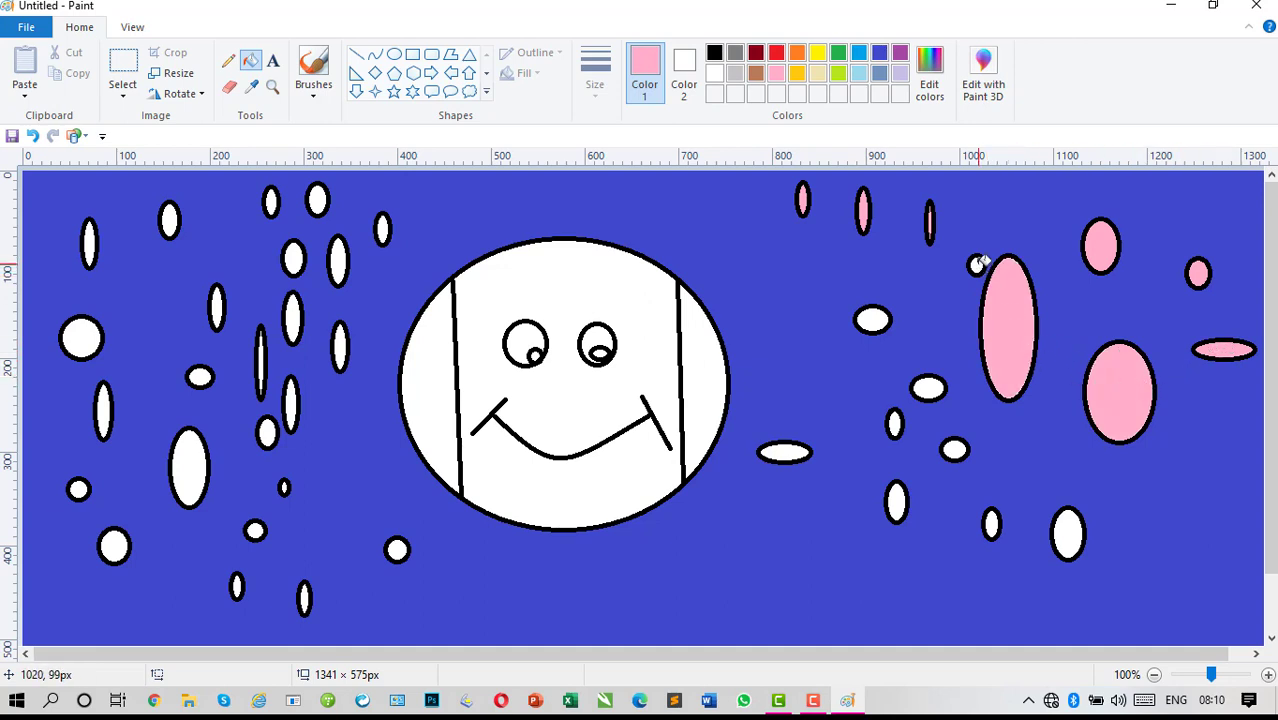
{"action": "left_click", "coordinate": [976, 264]}
Step: Fill the remaining eight white ellipses to the right of the face with light pink
{"action": "left_click", "coordinate": [878, 316]}
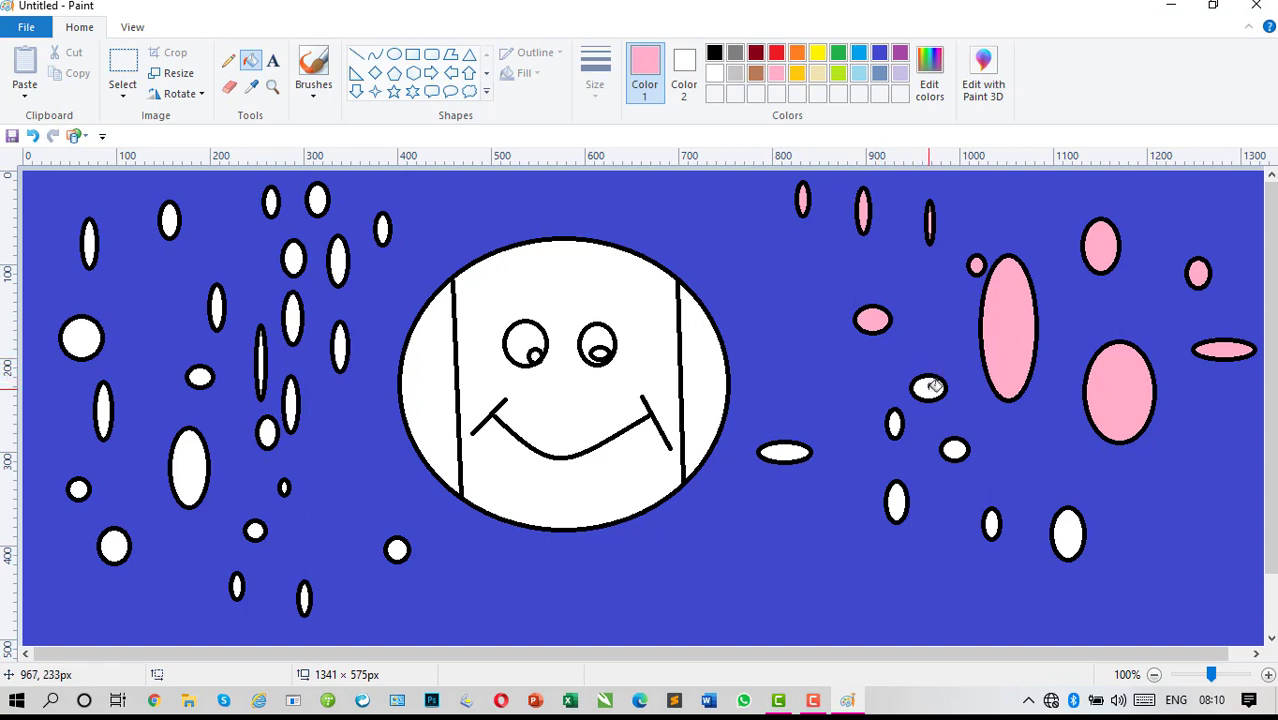
{"action": "left_click", "coordinate": [933, 388]}
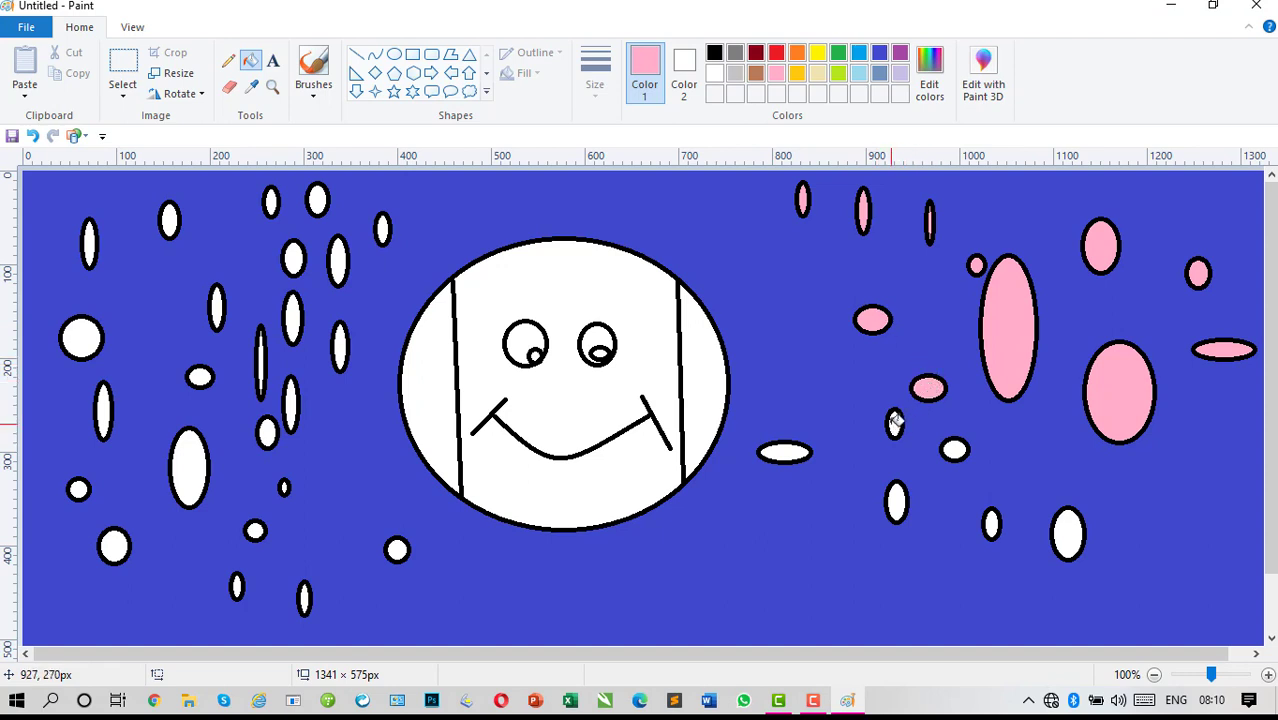
{"action": "left_click", "coordinate": [897, 424]}
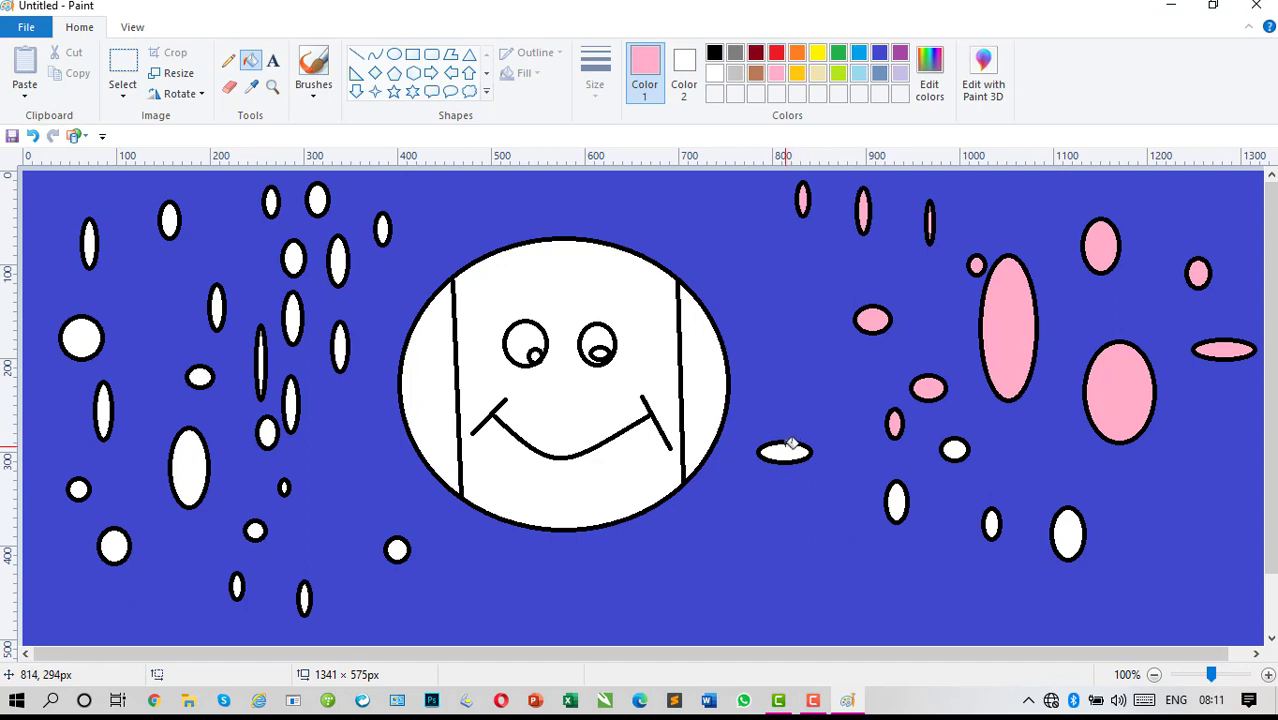
{"action": "left_click", "coordinate": [789, 453]}
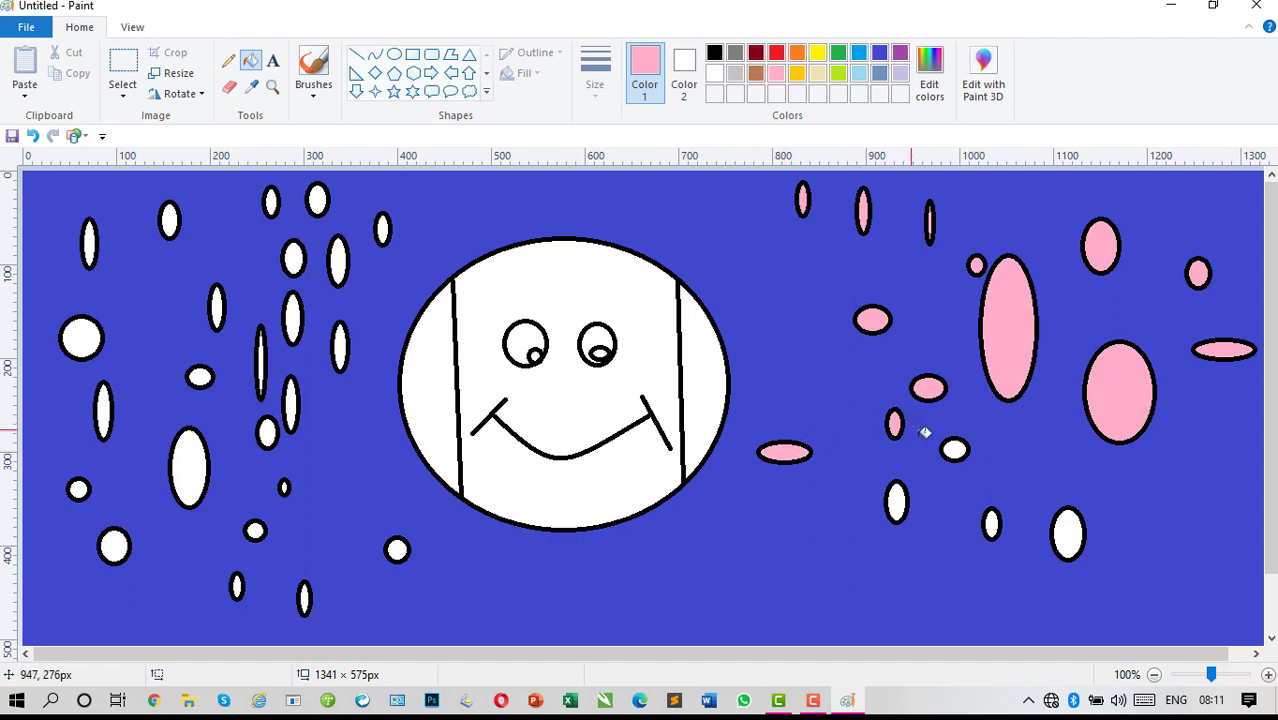
{"action": "left_click", "coordinate": [962, 452]}
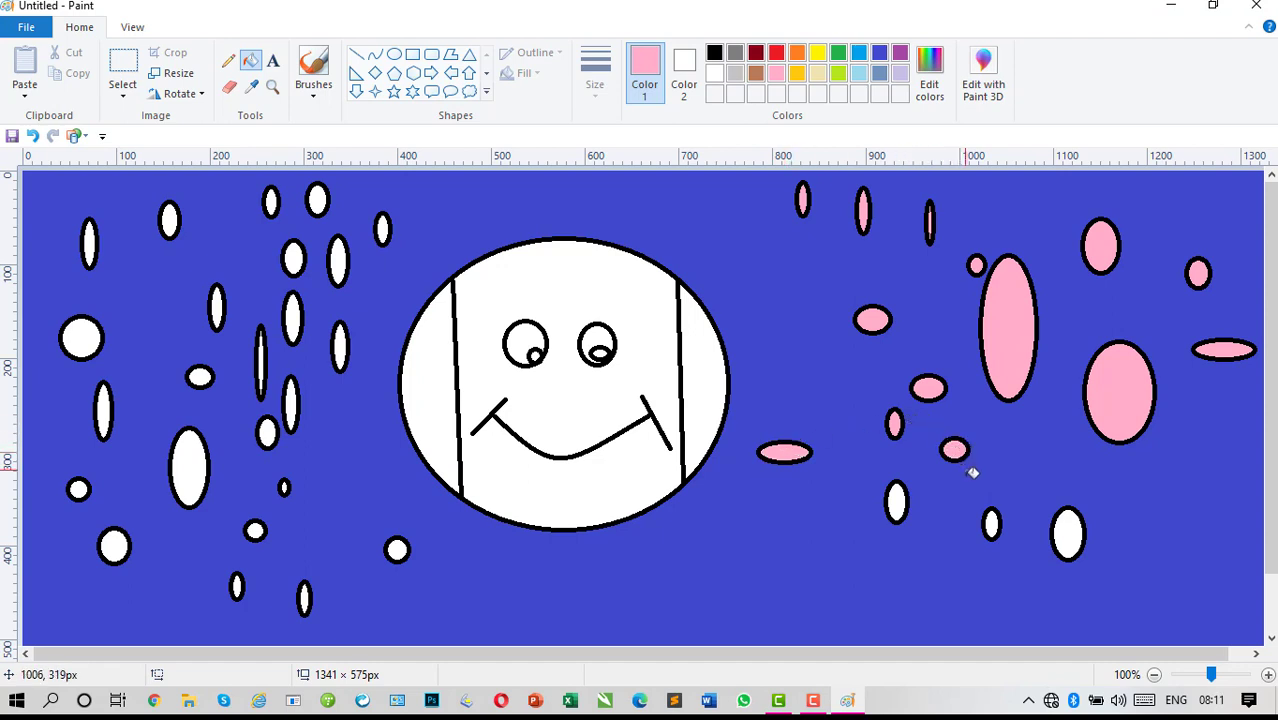
{"action": "left_click", "coordinate": [1069, 532]}
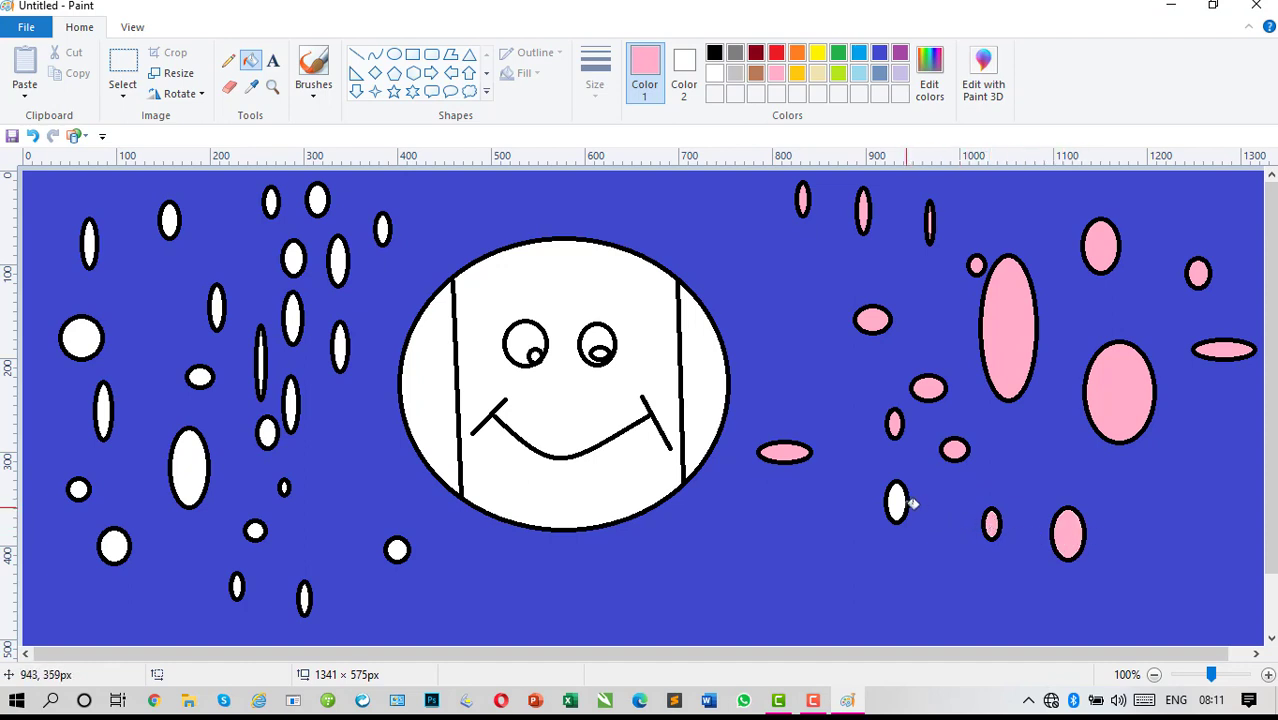
{"action": "left_click", "coordinate": [898, 500]}
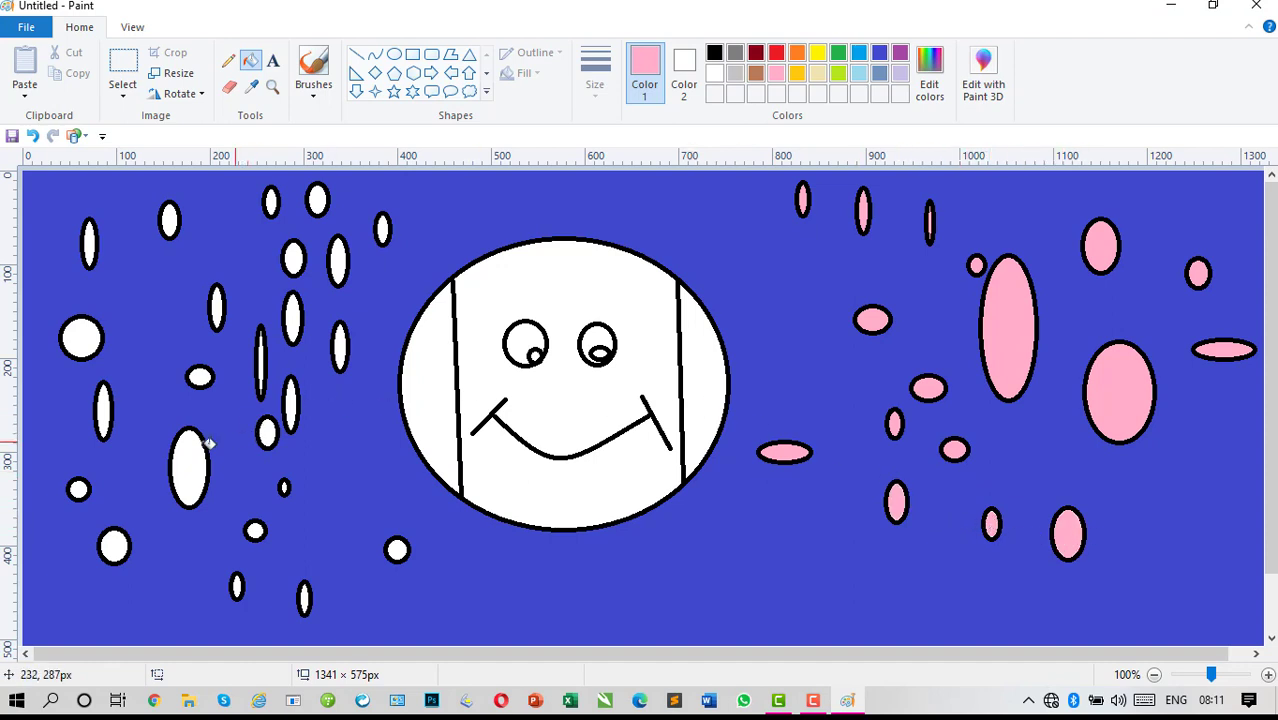
Step: Fill the large circle and the five uppermost ellipses to the left of the face with light pink
{"action": "left_click", "coordinate": [90, 330]}
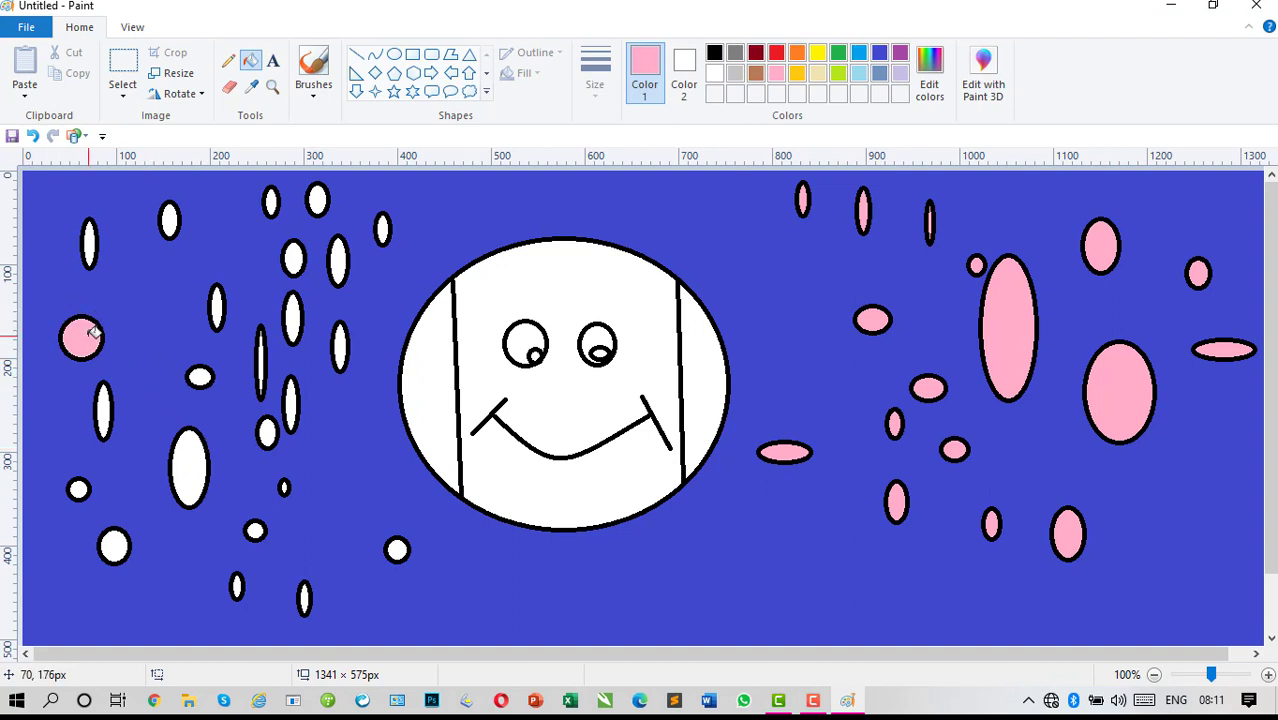
{"action": "left_click", "coordinate": [92, 245]}
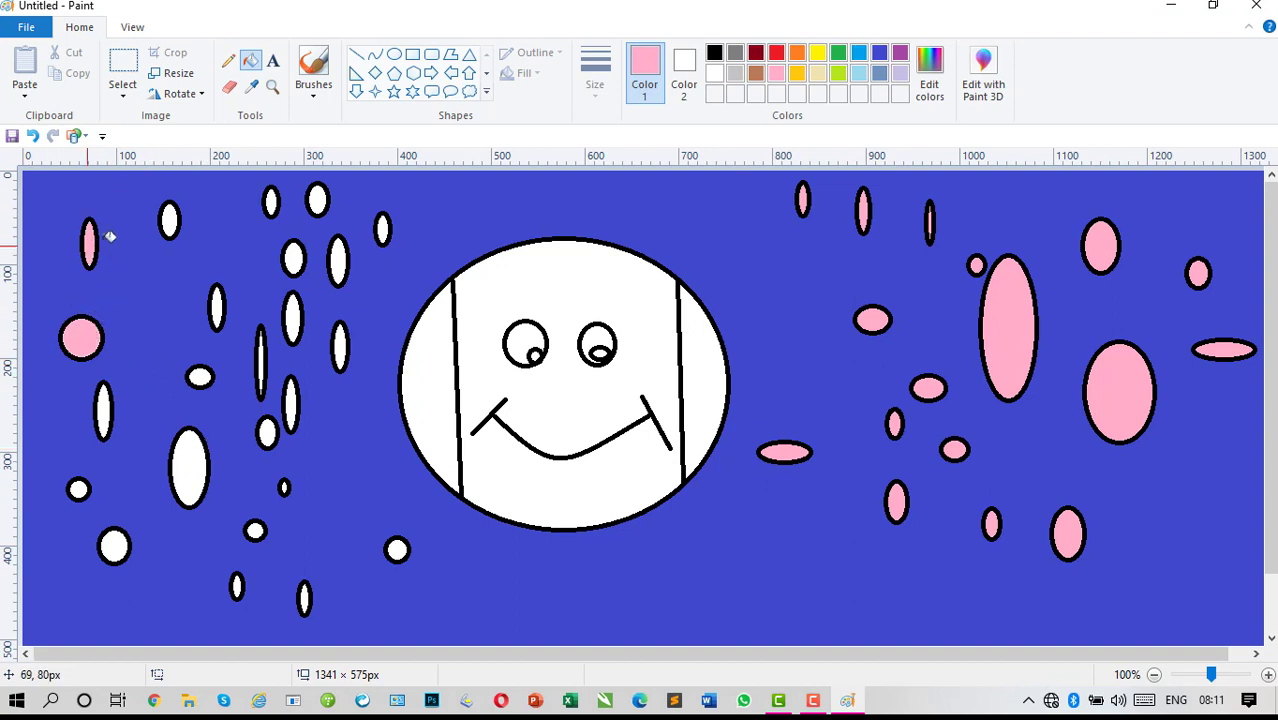
{"action": "left_click", "coordinate": [166, 222]}
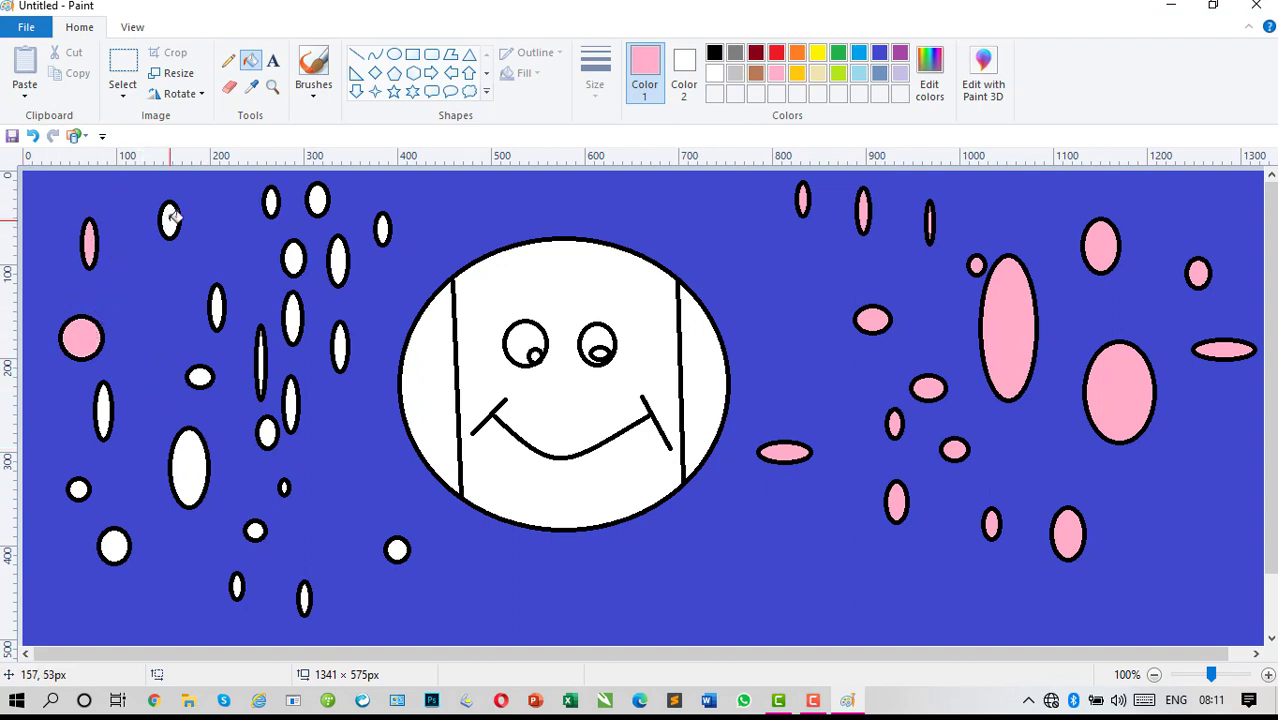
{"action": "left_click", "coordinate": [272, 202]}
{"action": "left_click", "coordinate": [318, 195]}
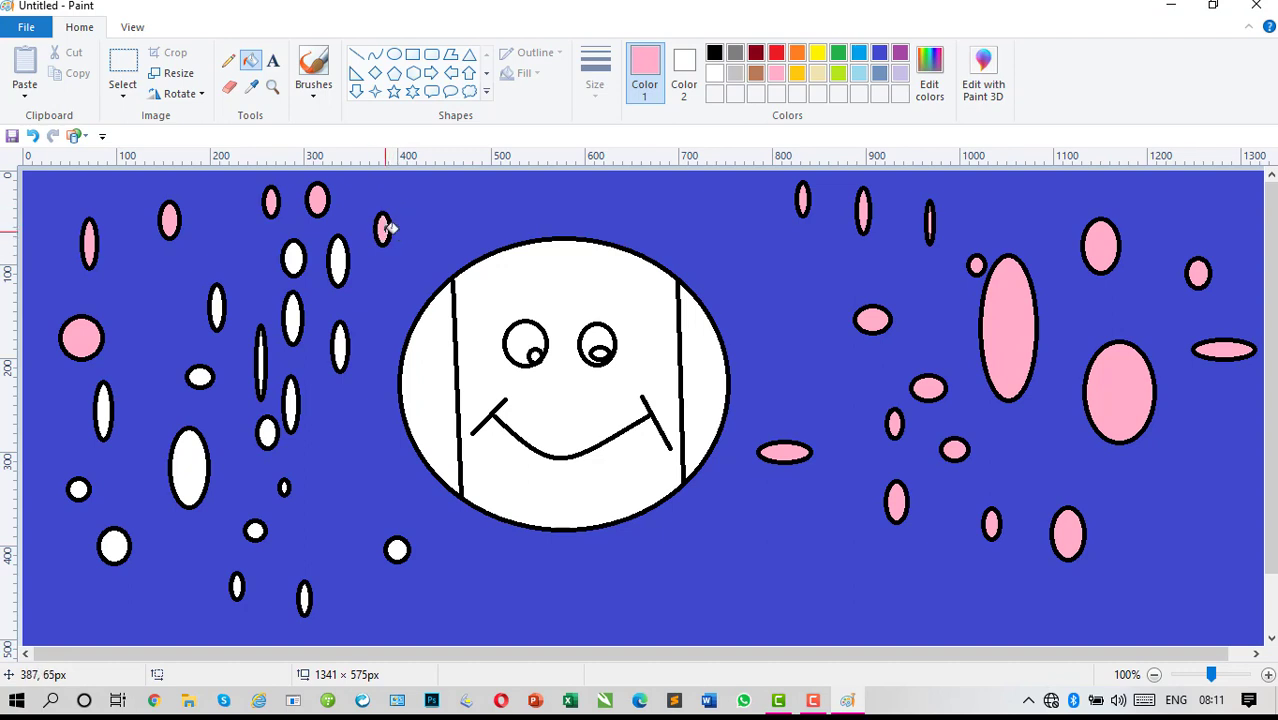
Step: Fill the nine ellipses clustered midway between the canvas's left edge and the face with light pink
{"action": "left_click", "coordinate": [338, 258]}
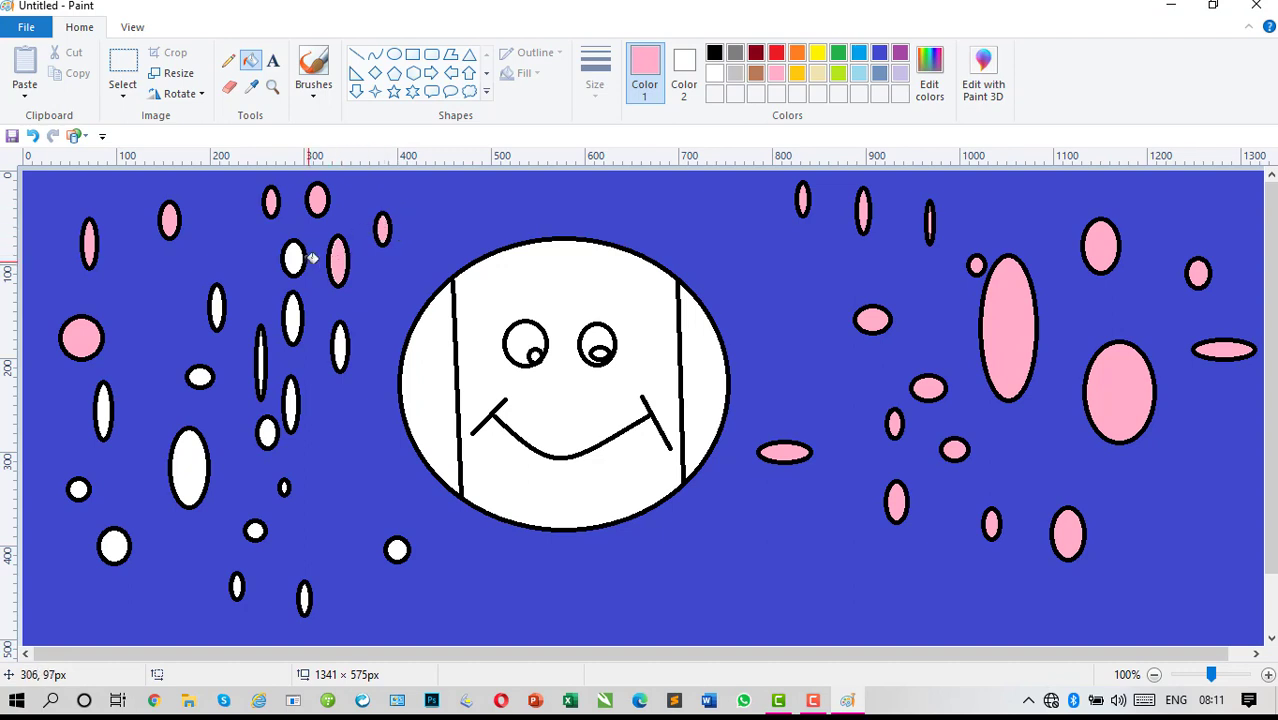
{"action": "left_click", "coordinate": [298, 258]}
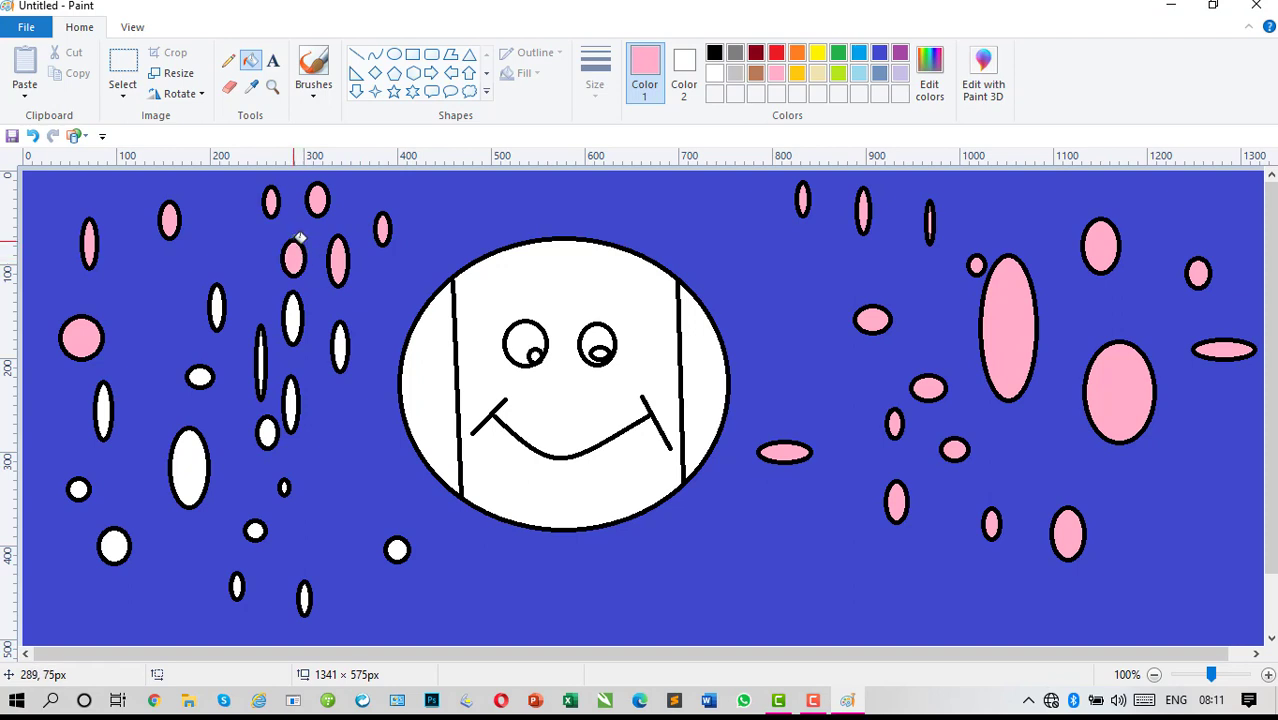
{"action": "left_click", "coordinate": [292, 322]}
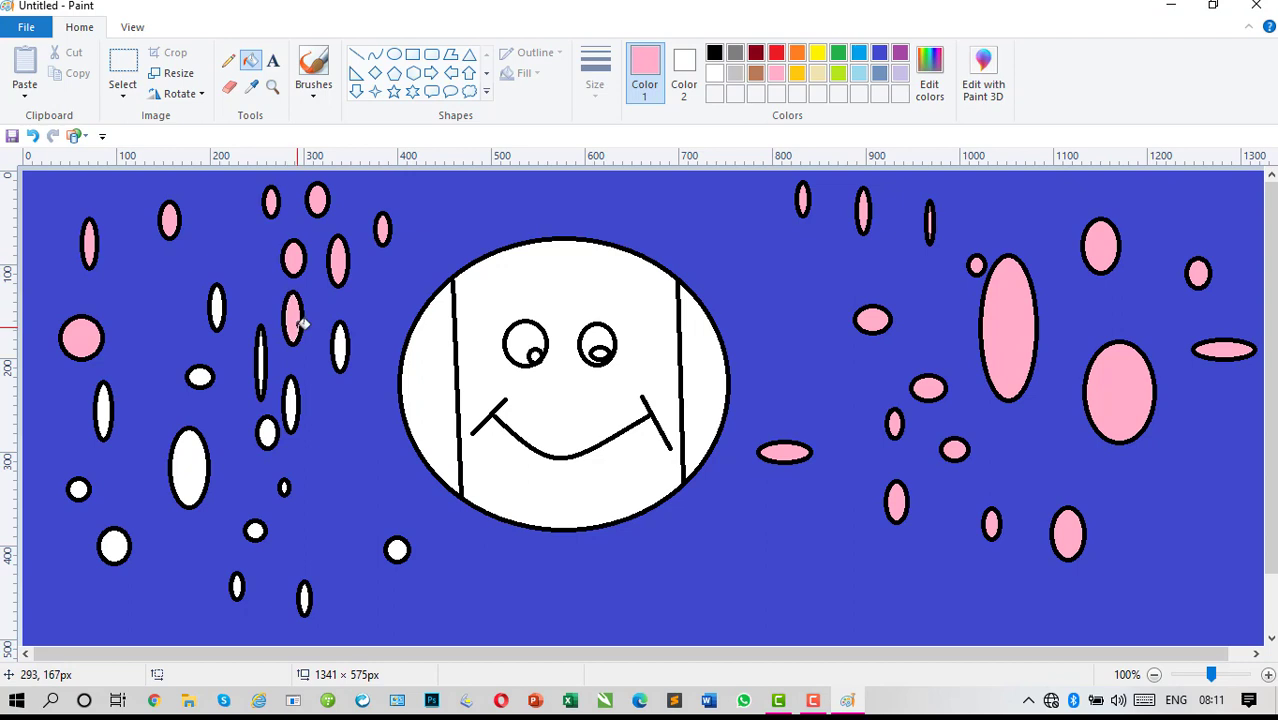
{"action": "left_click", "coordinate": [219, 312]}
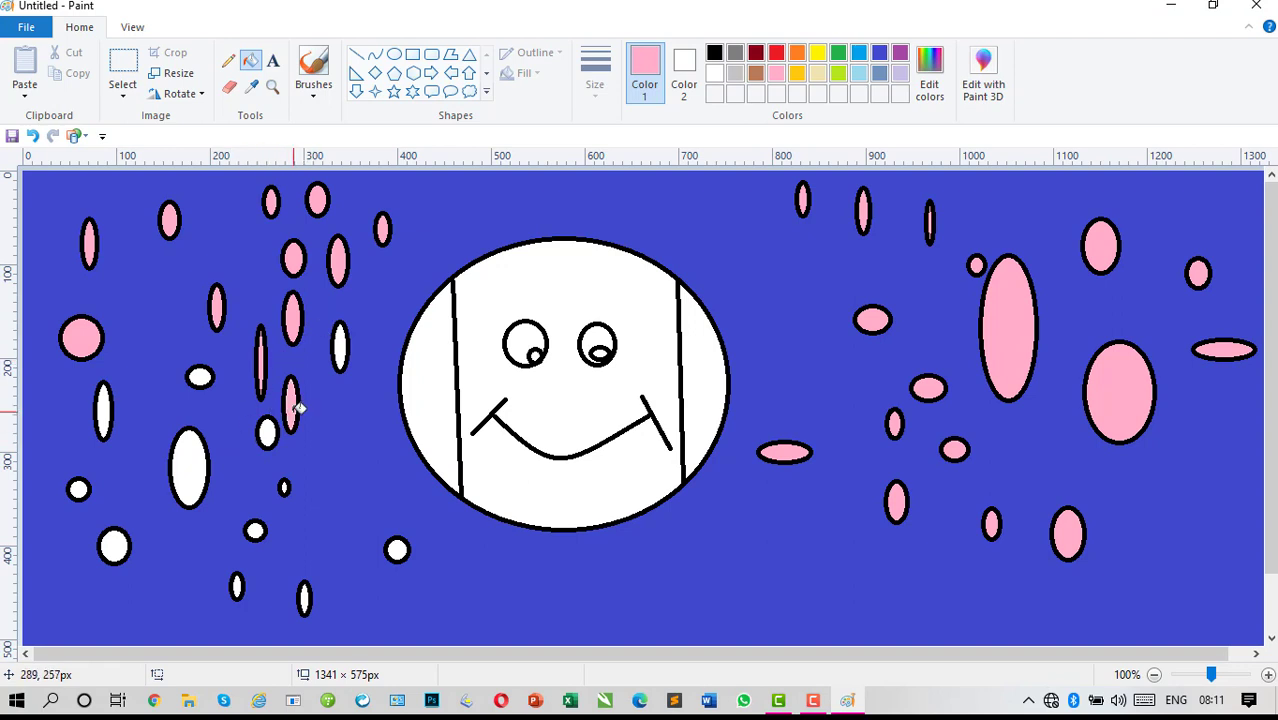
{"action": "left_click", "coordinate": [267, 432]}
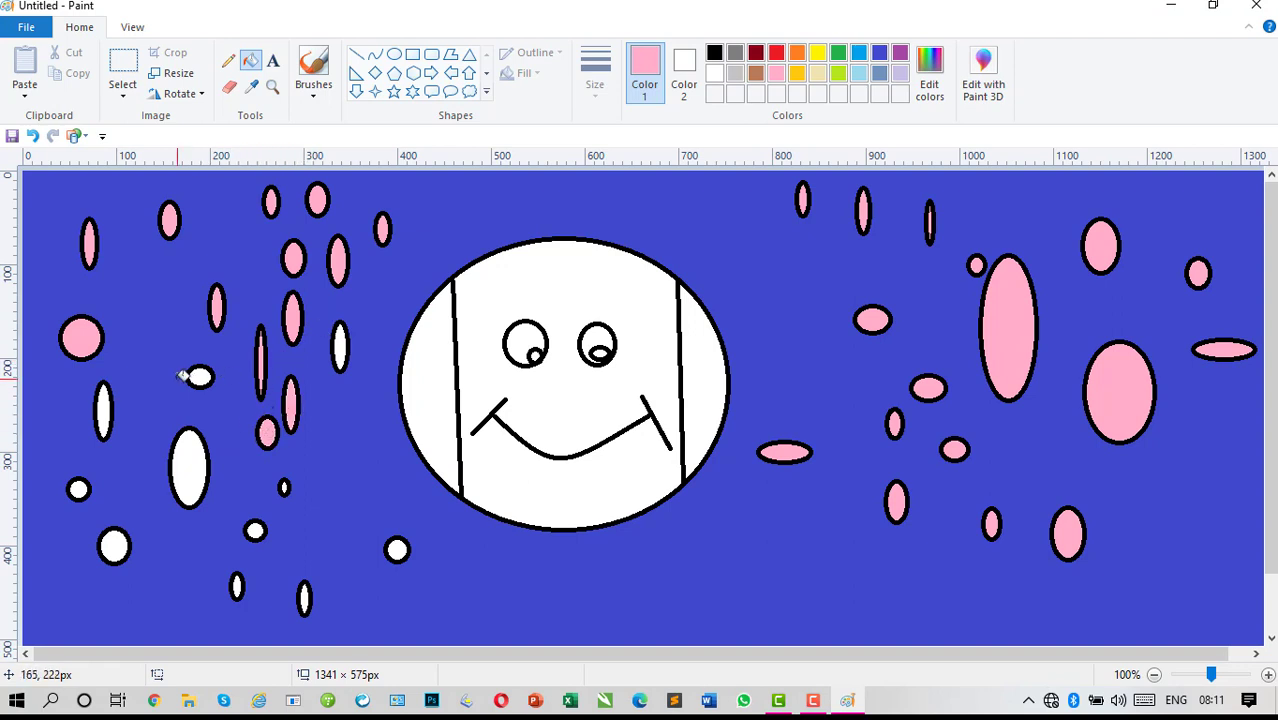
{"action": "left_click", "coordinate": [203, 374]}
{"action": "left_click", "coordinate": [340, 347]}
Step: Fill the large tall ellipse on the left side and the three white ellipses nearest the left edge with light pink
{"action": "left_click", "coordinate": [194, 442]}
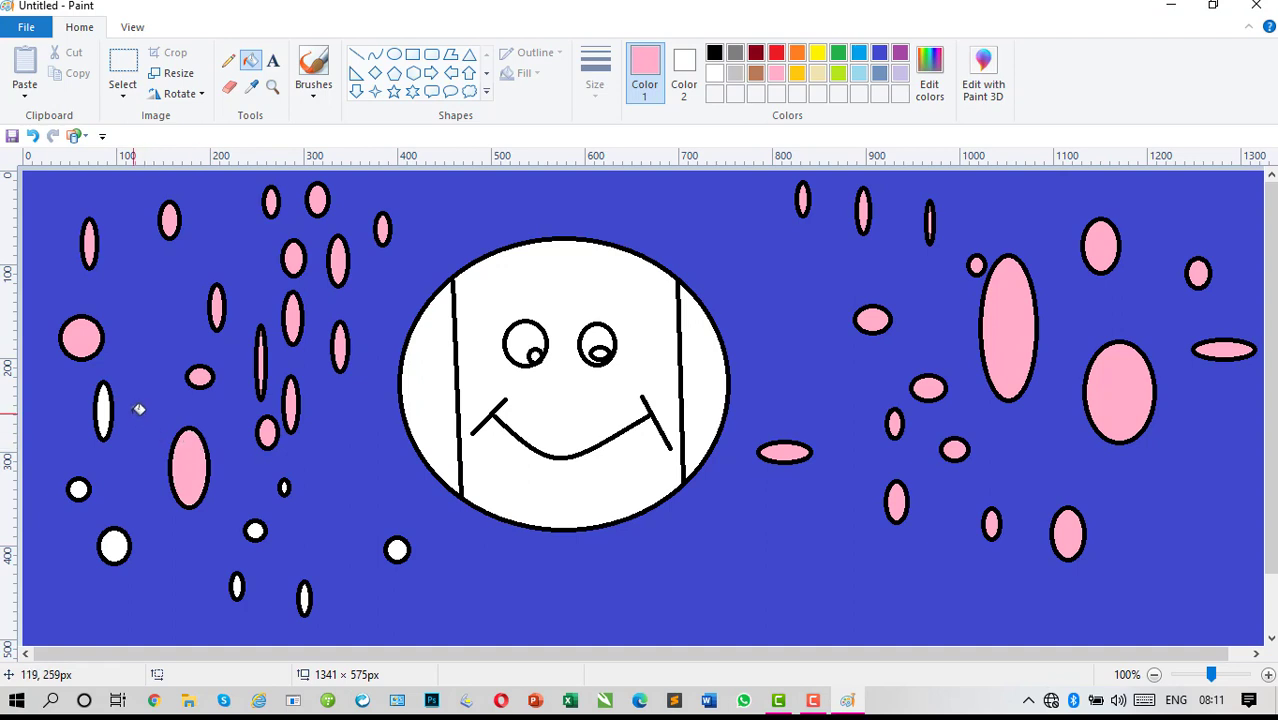
{"action": "left_click", "coordinate": [100, 410]}
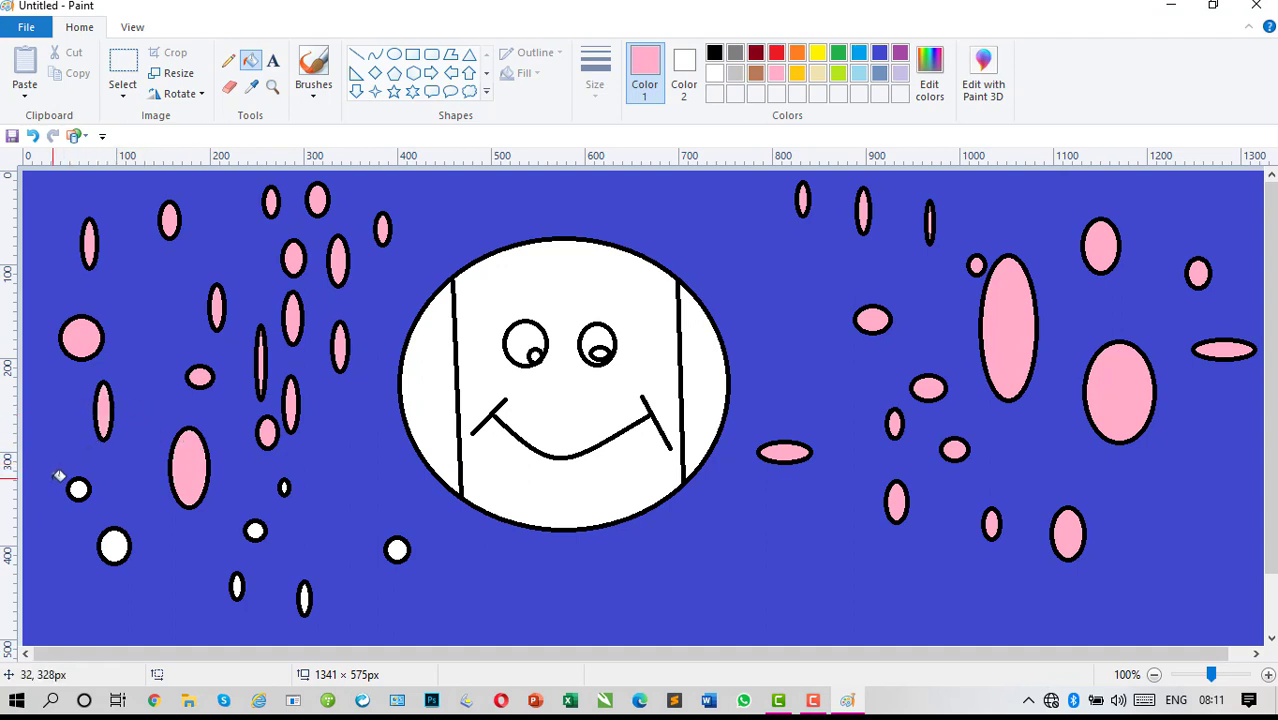
{"action": "left_click", "coordinate": [114, 545]}
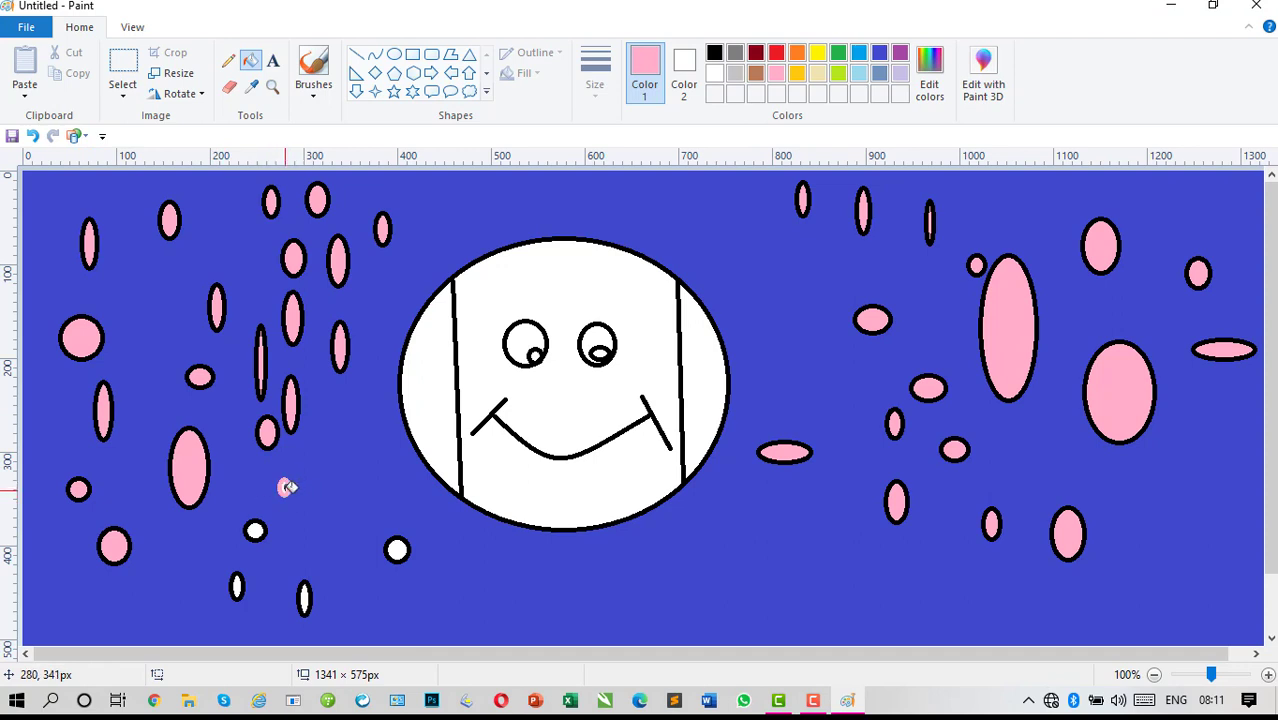
Step: Undo the stray pink fills on the tiny ellipse, and fill the five remaining white ellipses at the lower left with light pink
{"action": "left_click", "coordinate": [33, 138]}
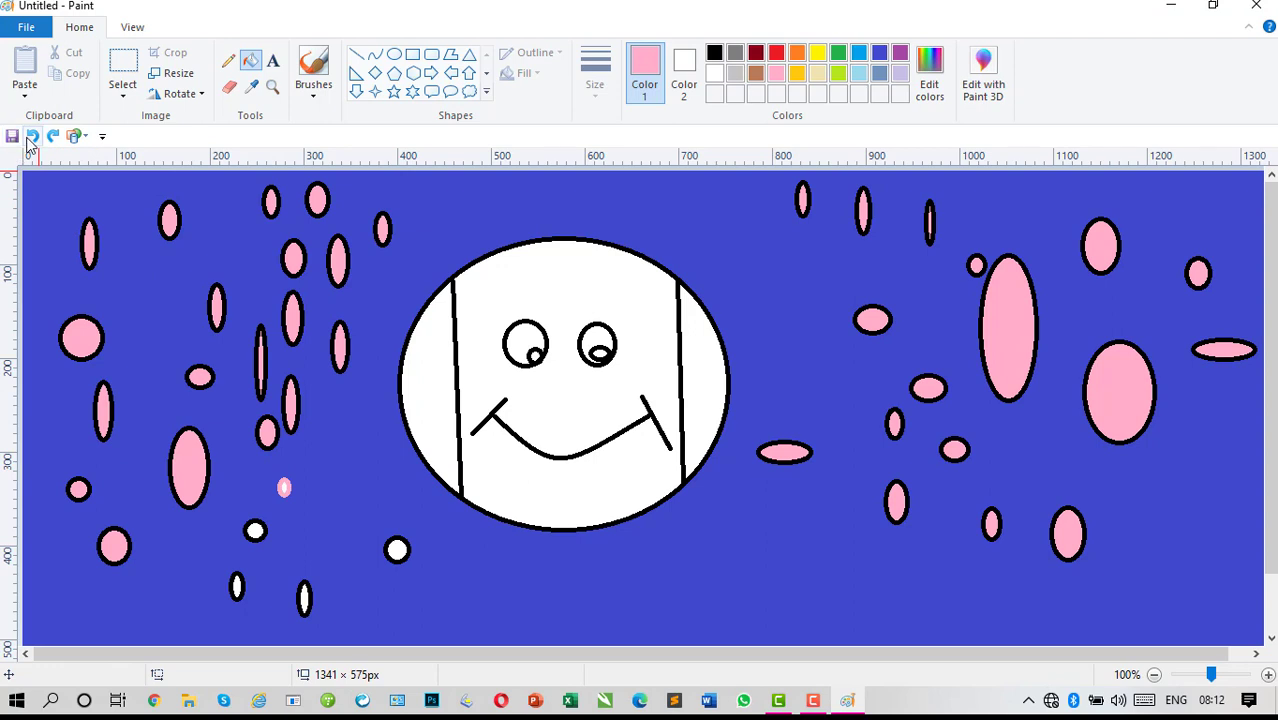
{"action": "left_click", "coordinate": [31, 140]}
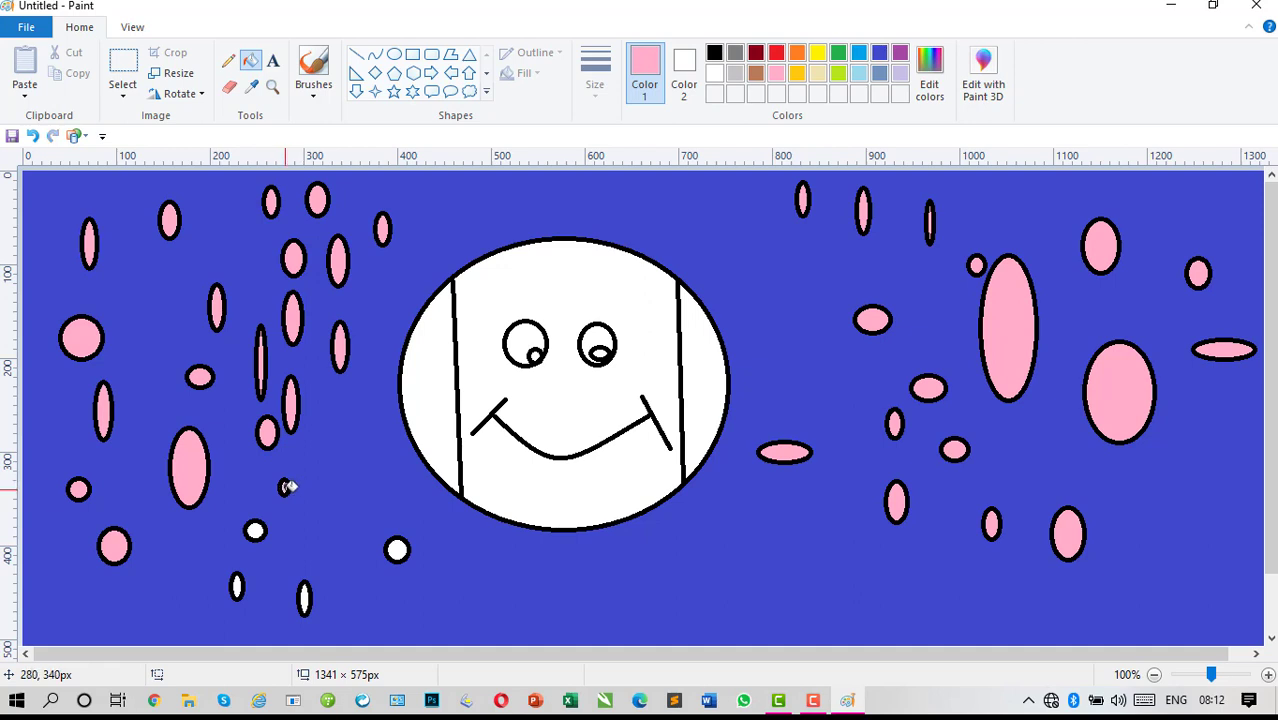
{"action": "left_click", "coordinate": [257, 531]}
{"action": "left_click", "coordinate": [238, 586]}
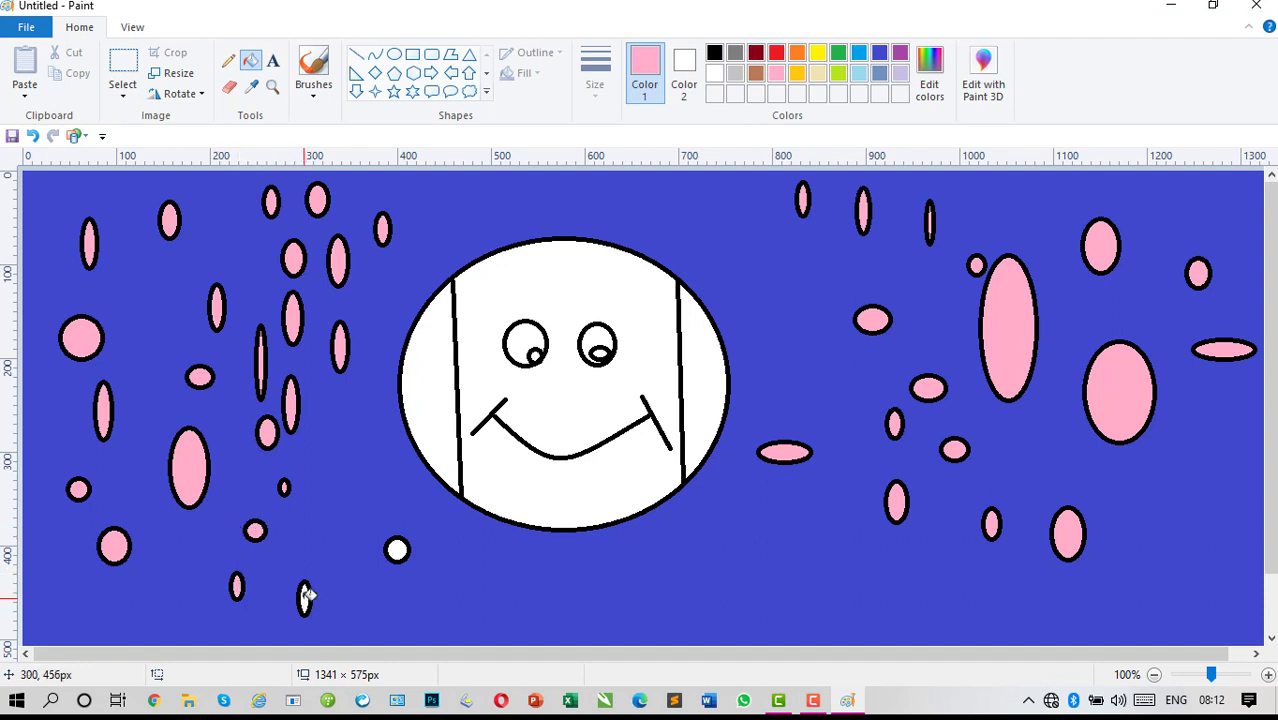
{"action": "left_click", "coordinate": [306, 598]}
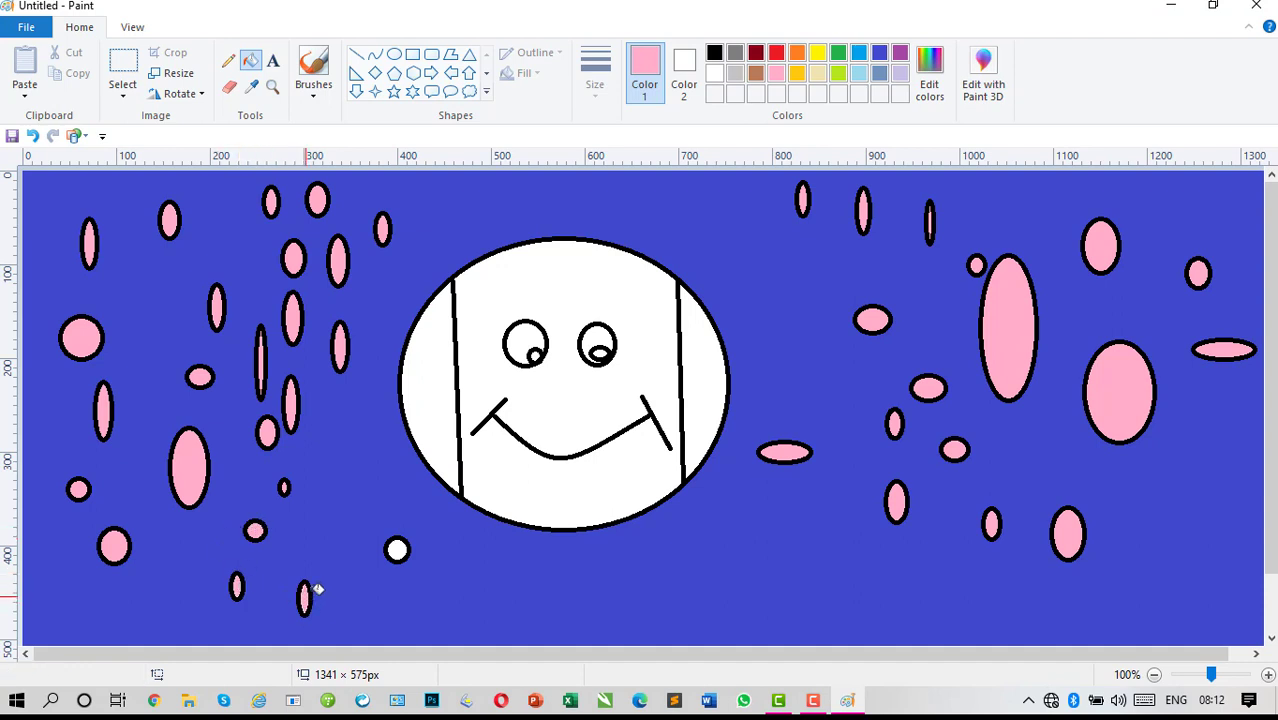
{"action": "left_click", "coordinate": [403, 547]}
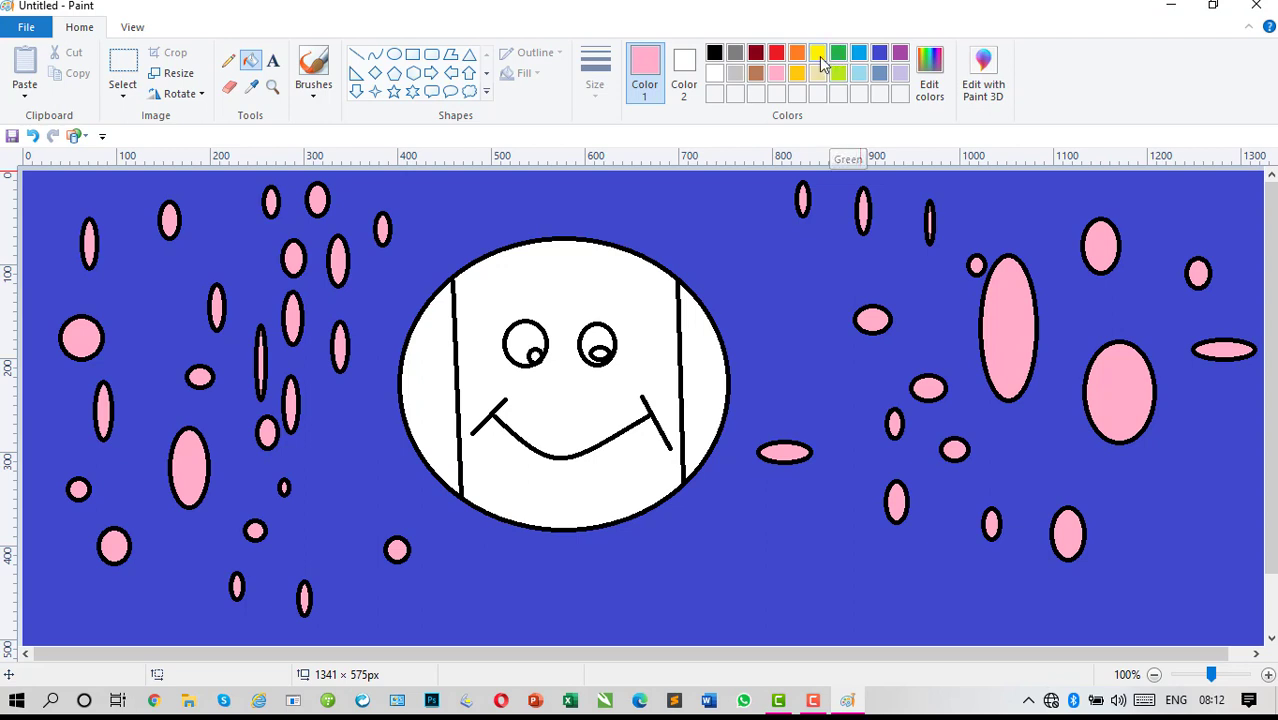
Step: Fill the face's two outer side segments with green and the middle area between them with turquoise
{"action": "left_click", "coordinate": [838, 54]}
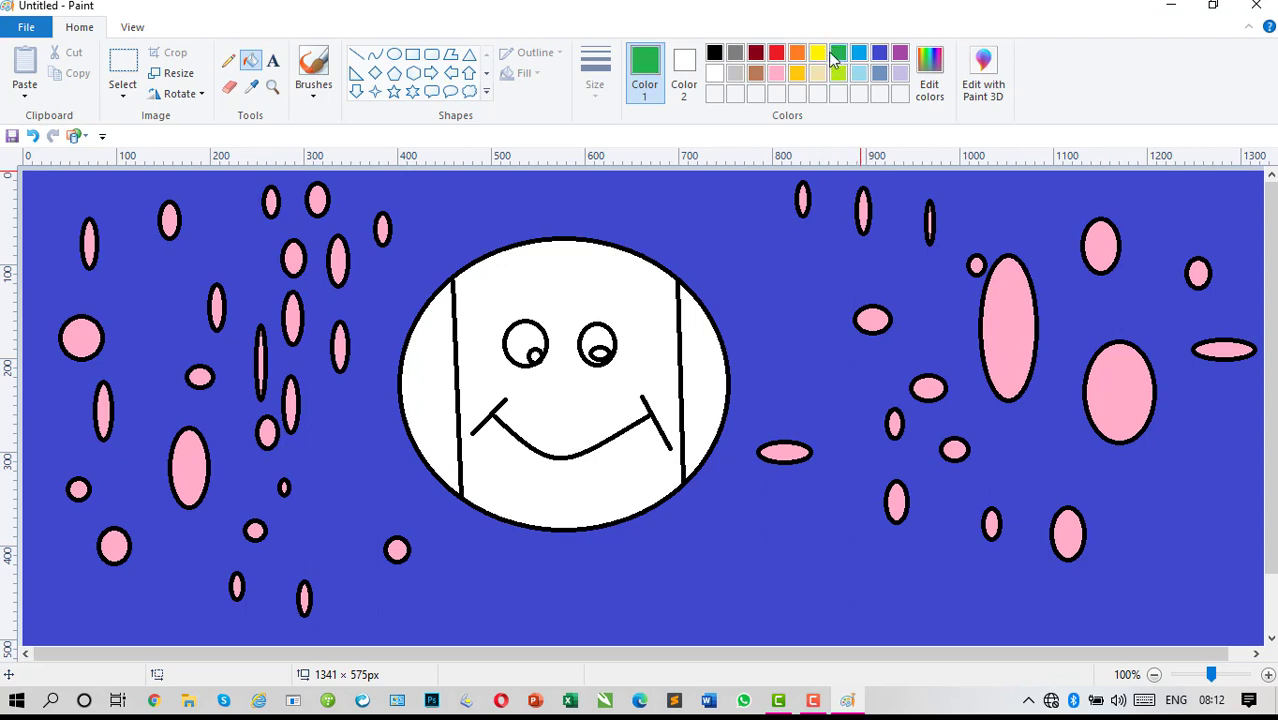
{"action": "left_click", "coordinate": [707, 400]}
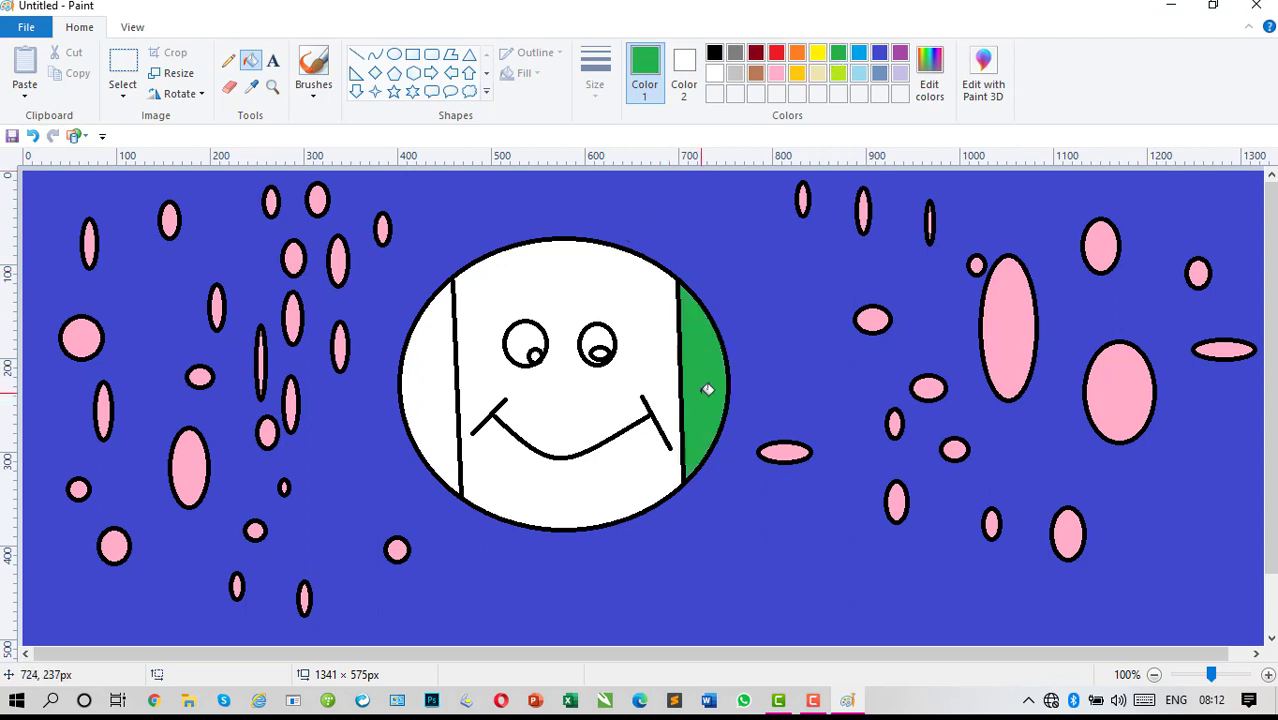
{"action": "left_click", "coordinate": [448, 362]}
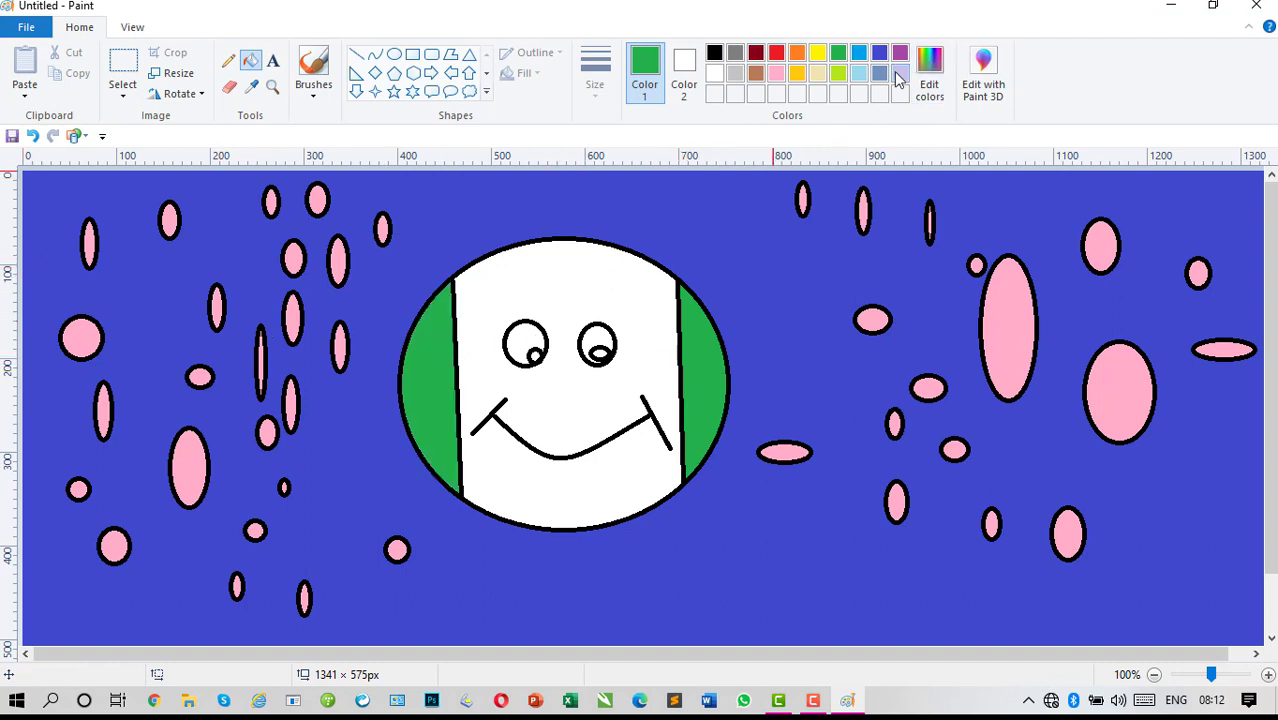
{"action": "left_click", "coordinate": [859, 53]}
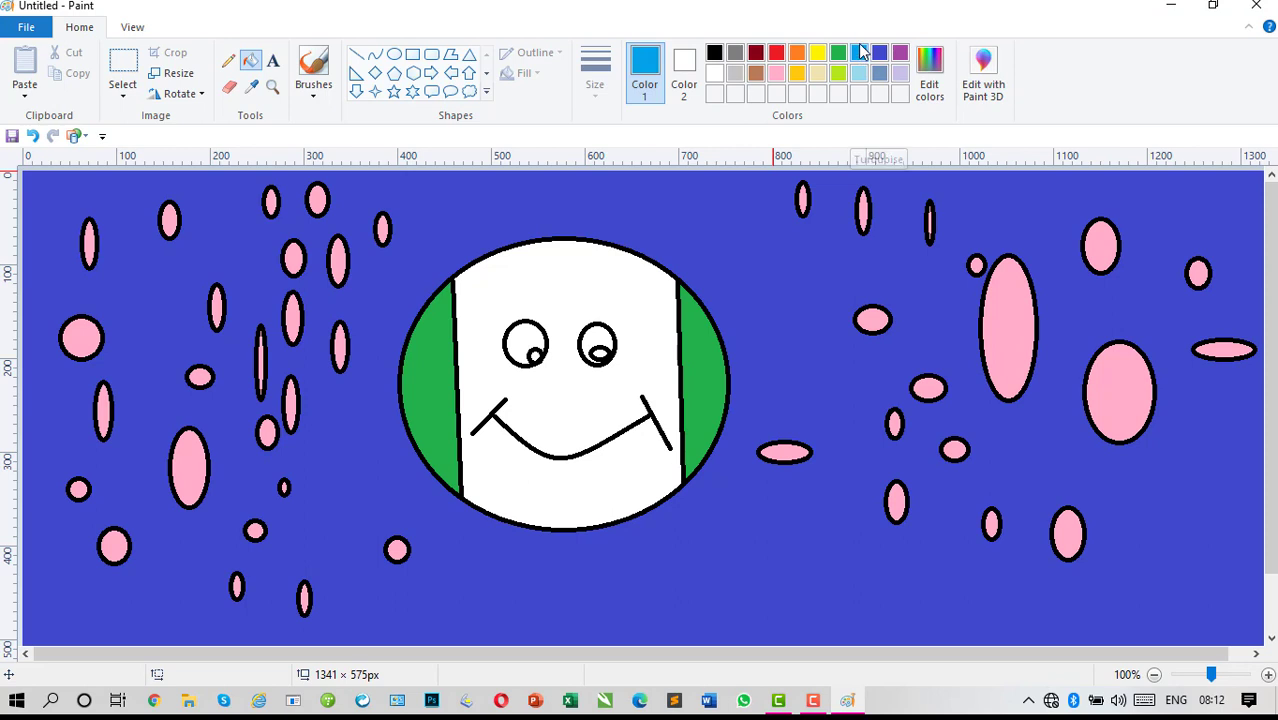
{"action": "left_click", "coordinate": [630, 314]}
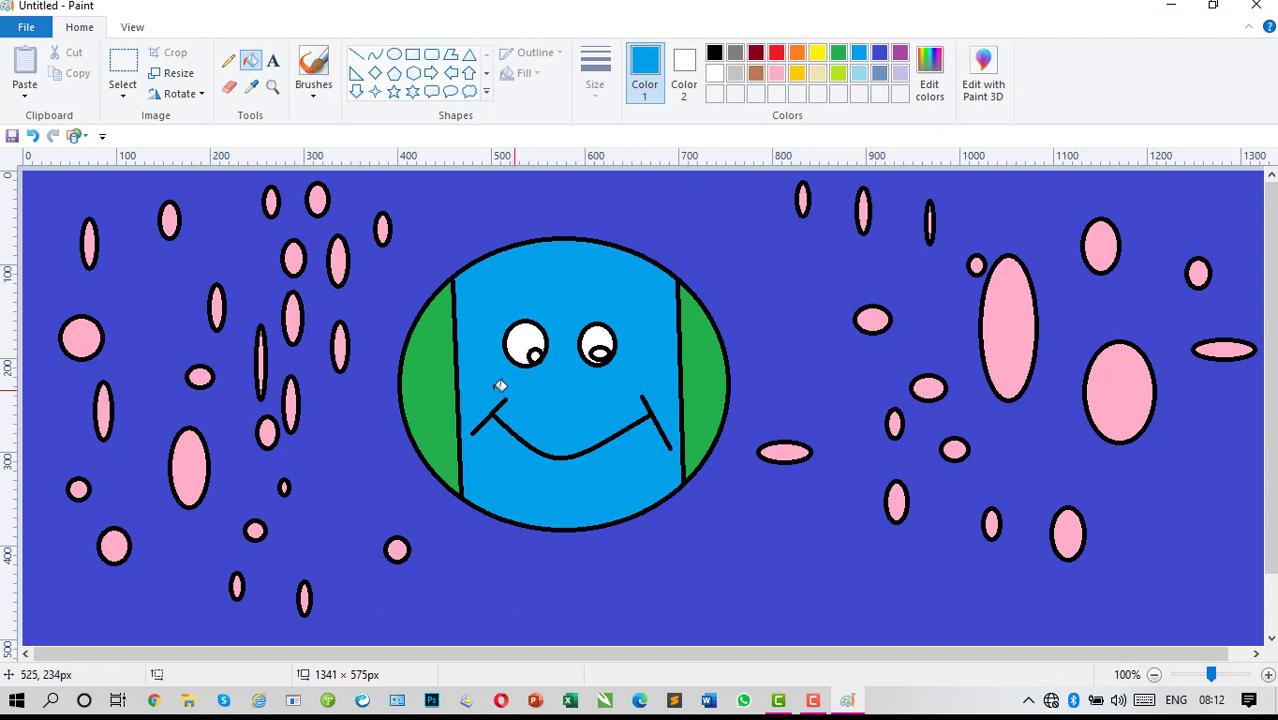
Step: Fill both eyes around the pupils with light turquoise
{"action": "left_click", "coordinate": [858, 76]}
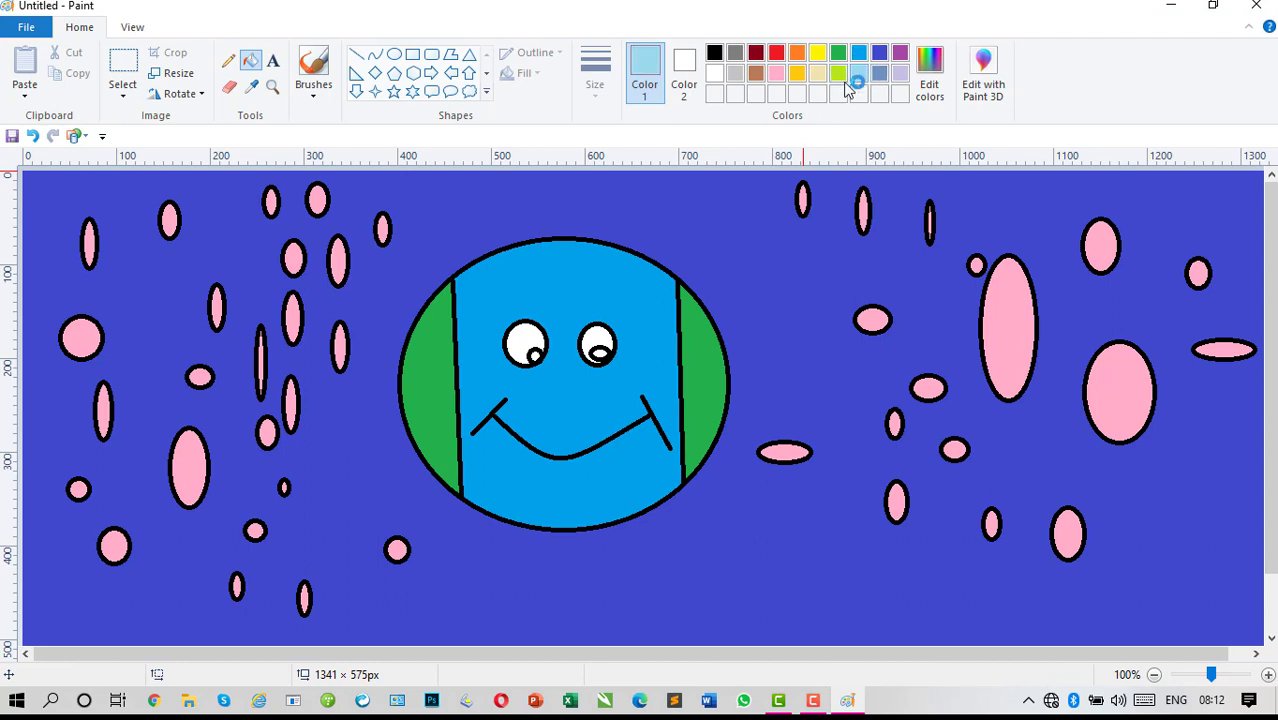
{"action": "left_click", "coordinate": [538, 343]}
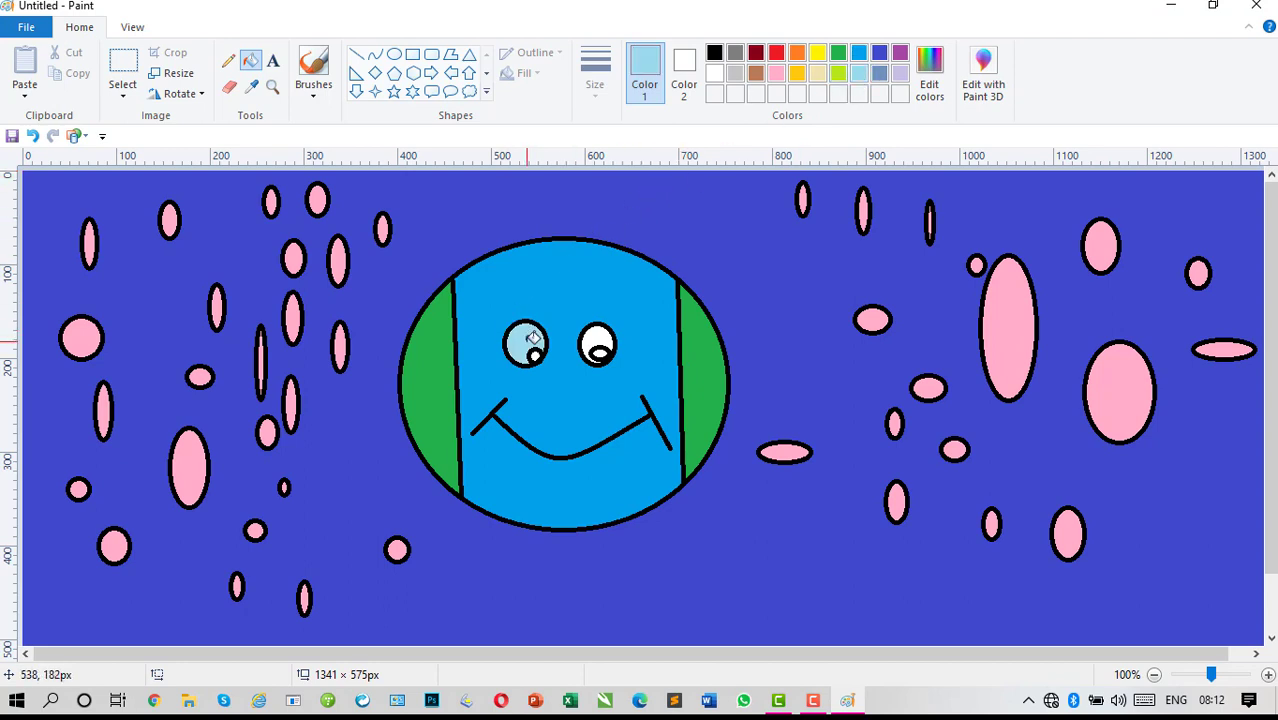
{"action": "left_click", "coordinate": [603, 341]}
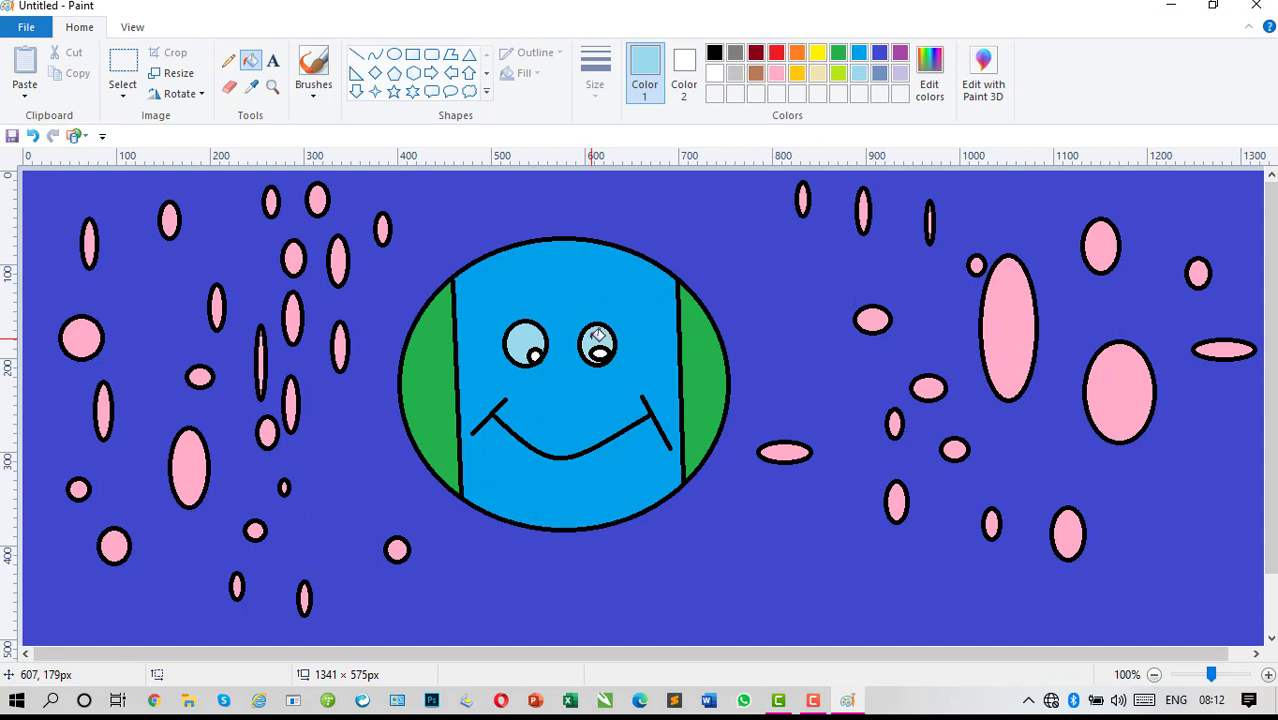
Step: Fill the pupils of both eyes with brown, undoing the stray brown fills on the right eye's outline
{"action": "left_click", "coordinate": [756, 78]}
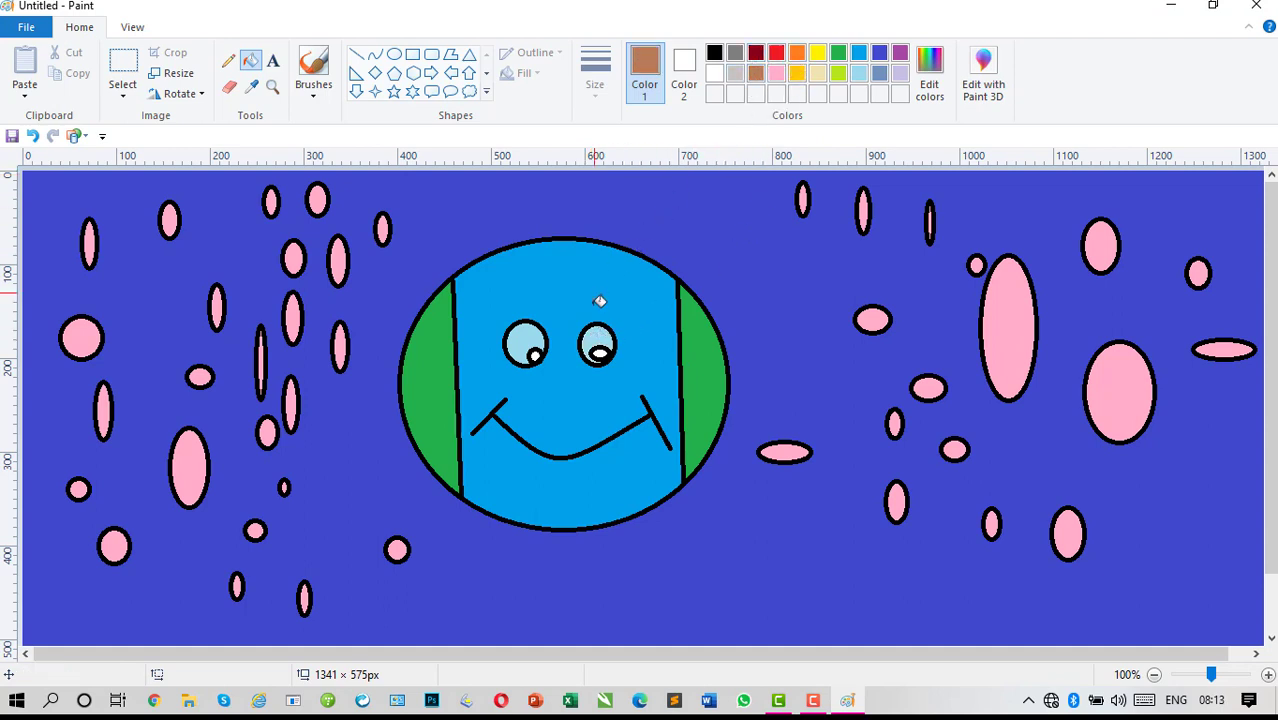
{"action": "left_click", "coordinate": [607, 352]}
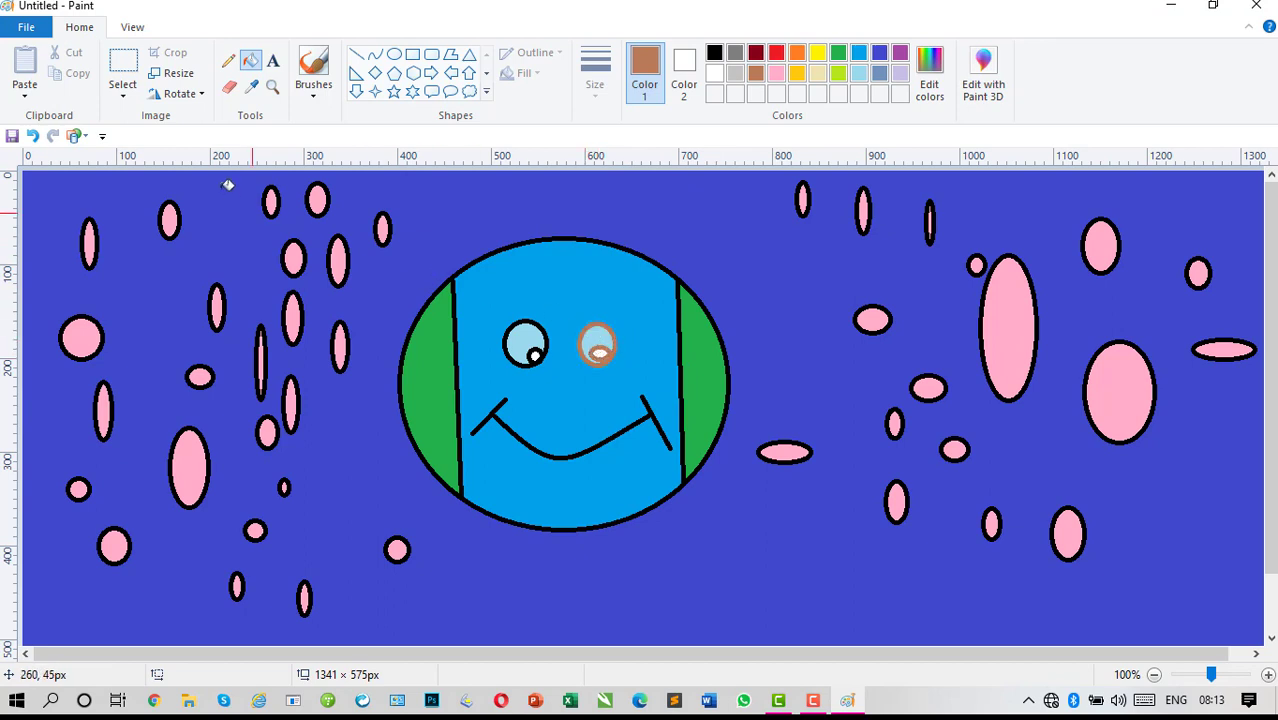
{"action": "left_click", "coordinate": [32, 136]}
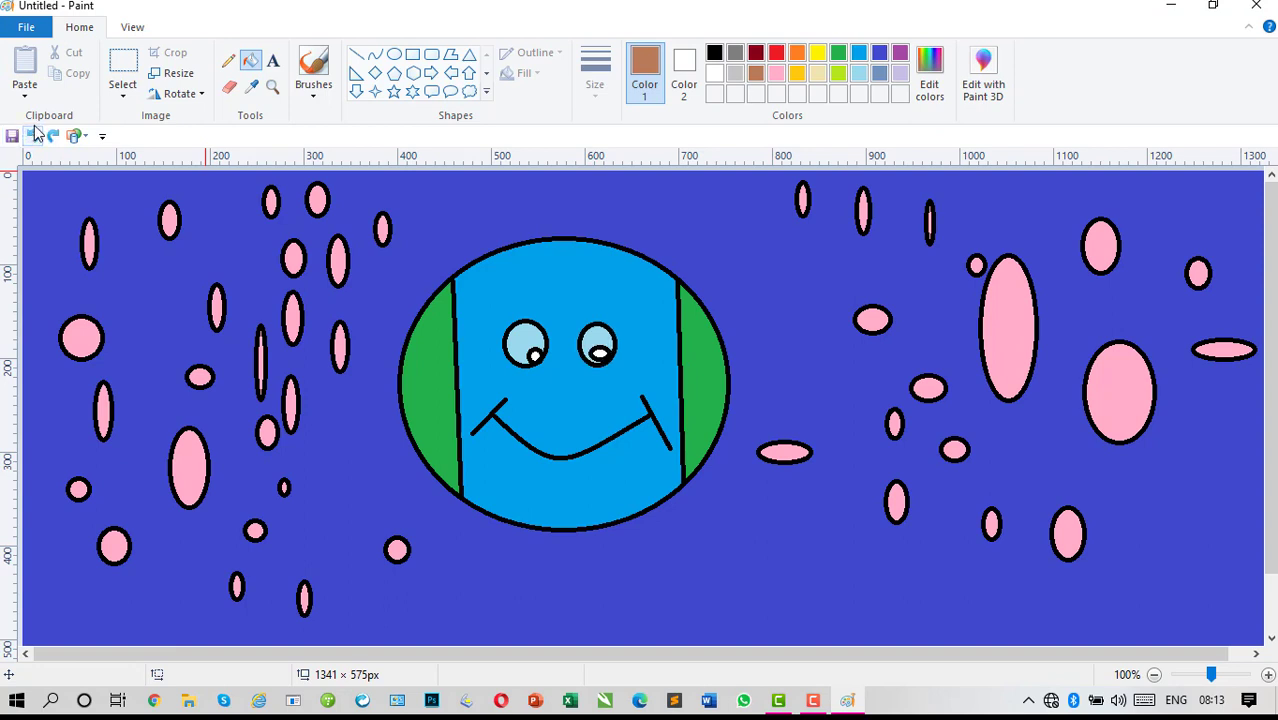
{"action": "left_click", "coordinate": [605, 352]}
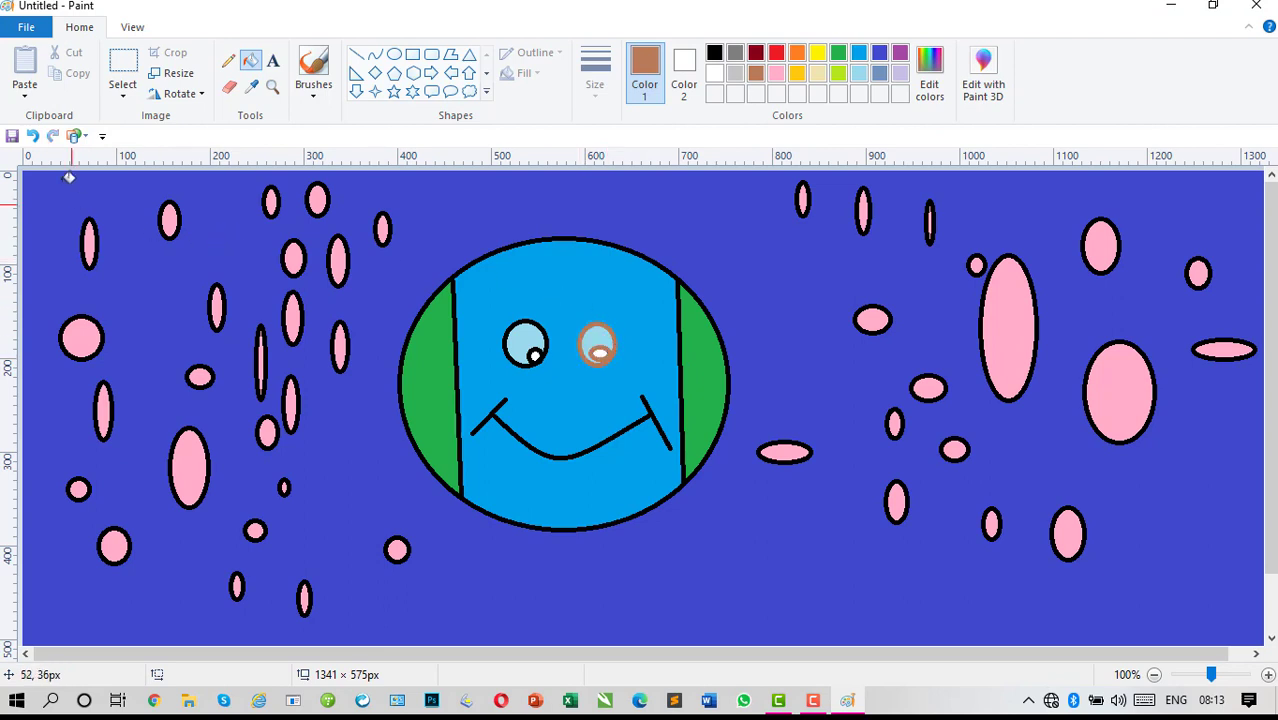
{"action": "left_click", "coordinate": [33, 136]}
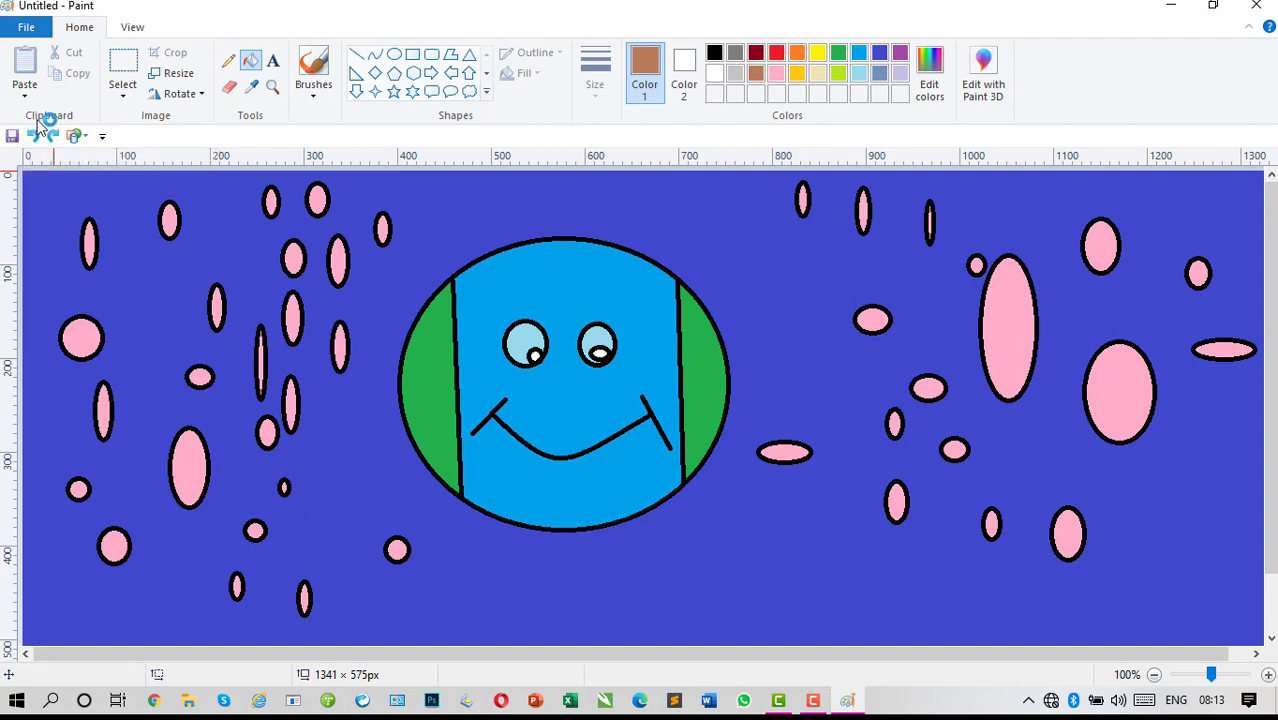
{"action": "left_click", "coordinate": [602, 356]}
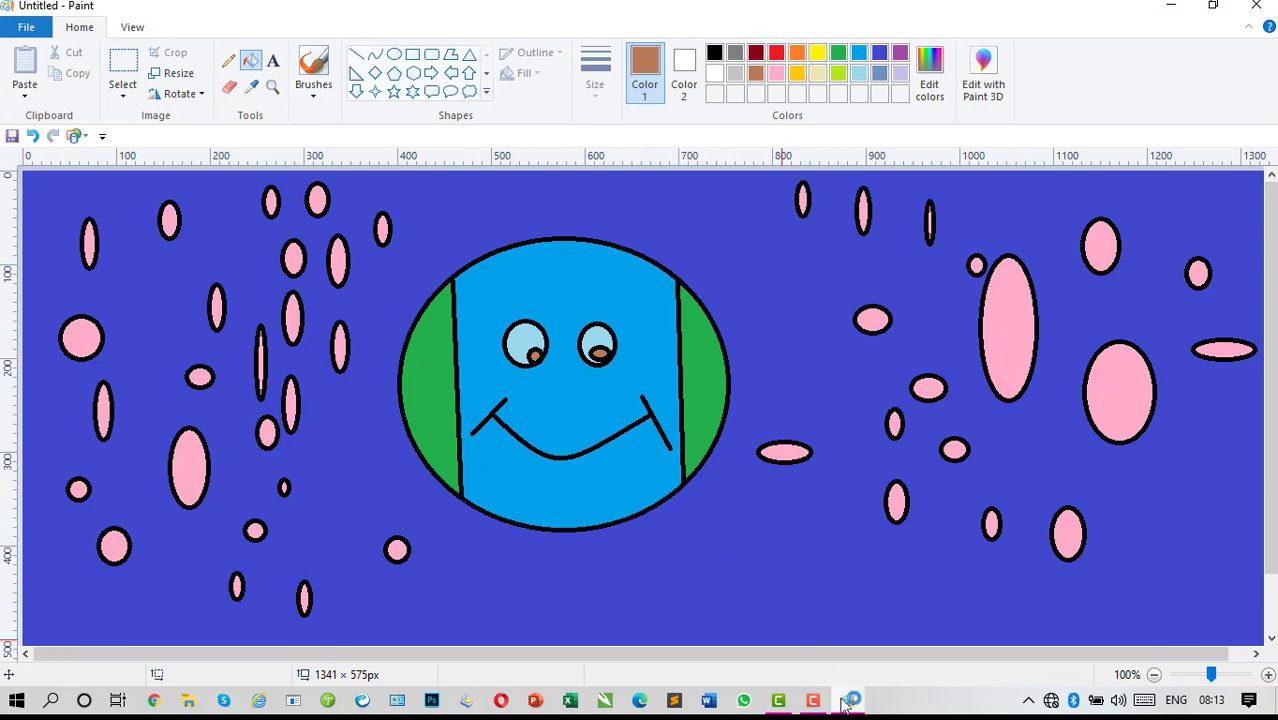
{"action": "mouse_move", "coordinate": [813, 703]}
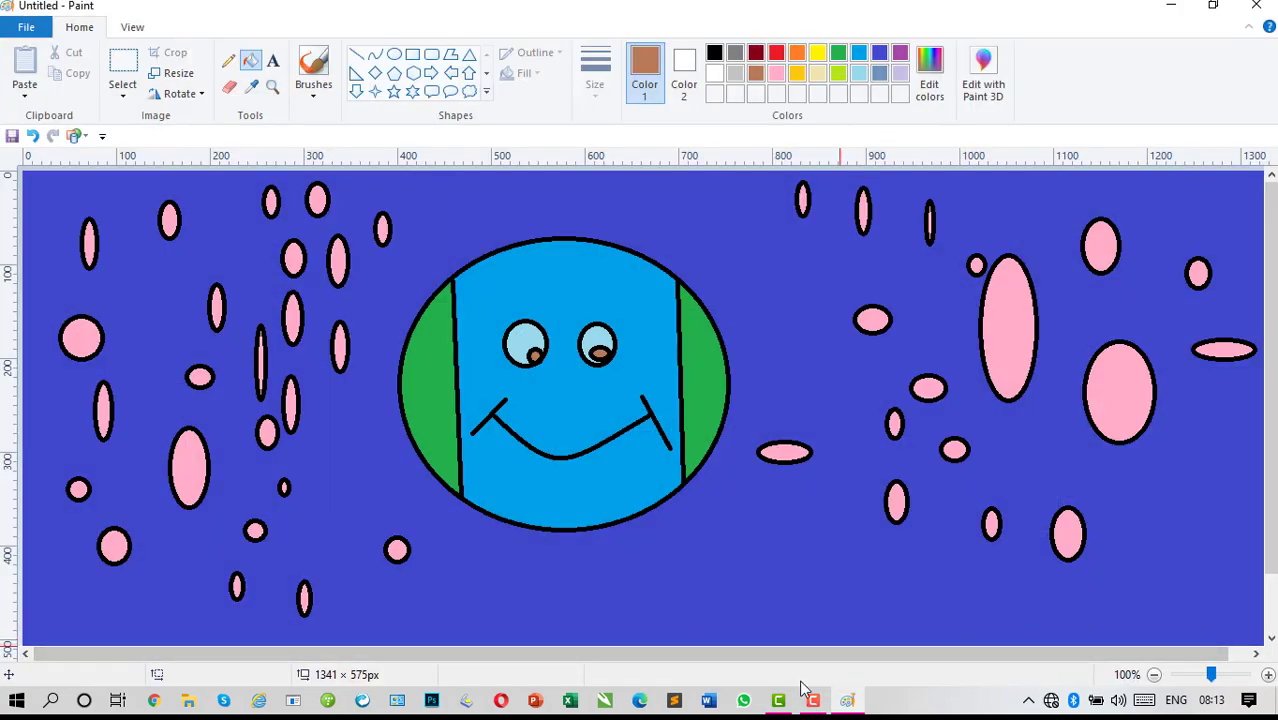
{"action": "left_click", "coordinate": [810, 699]}
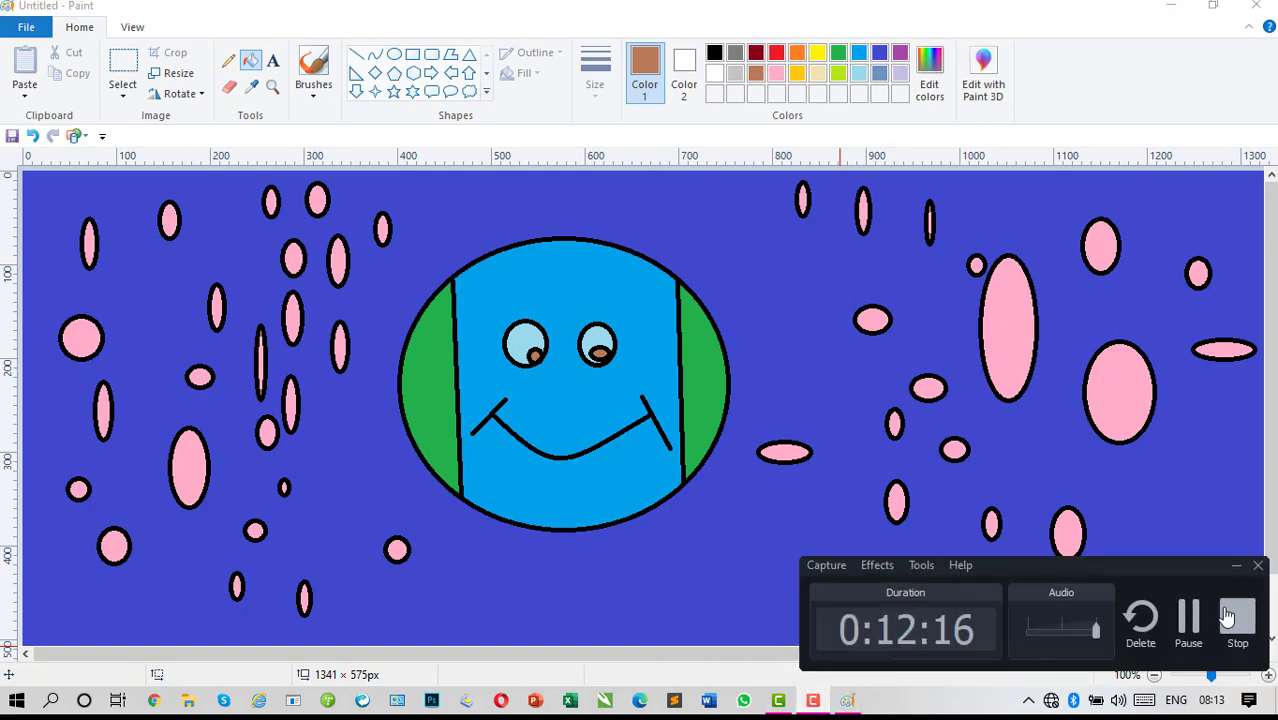